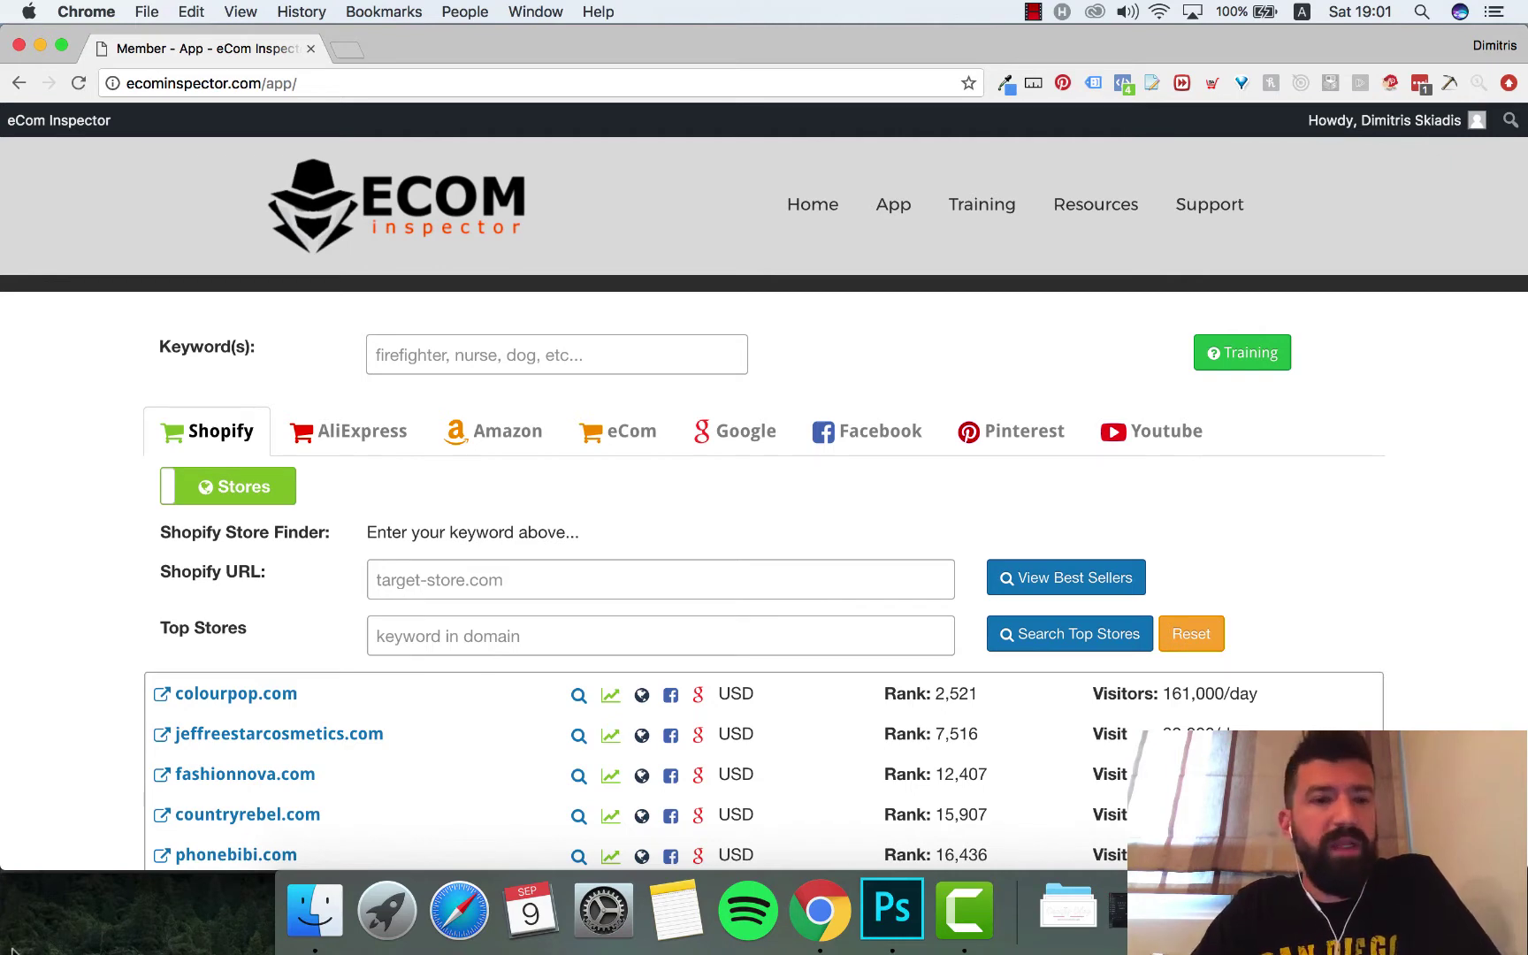
Step: Search top Shopify stores with 'gadget' in their domain and scan the ranked results
scroll(1393, 458, "down", 3)
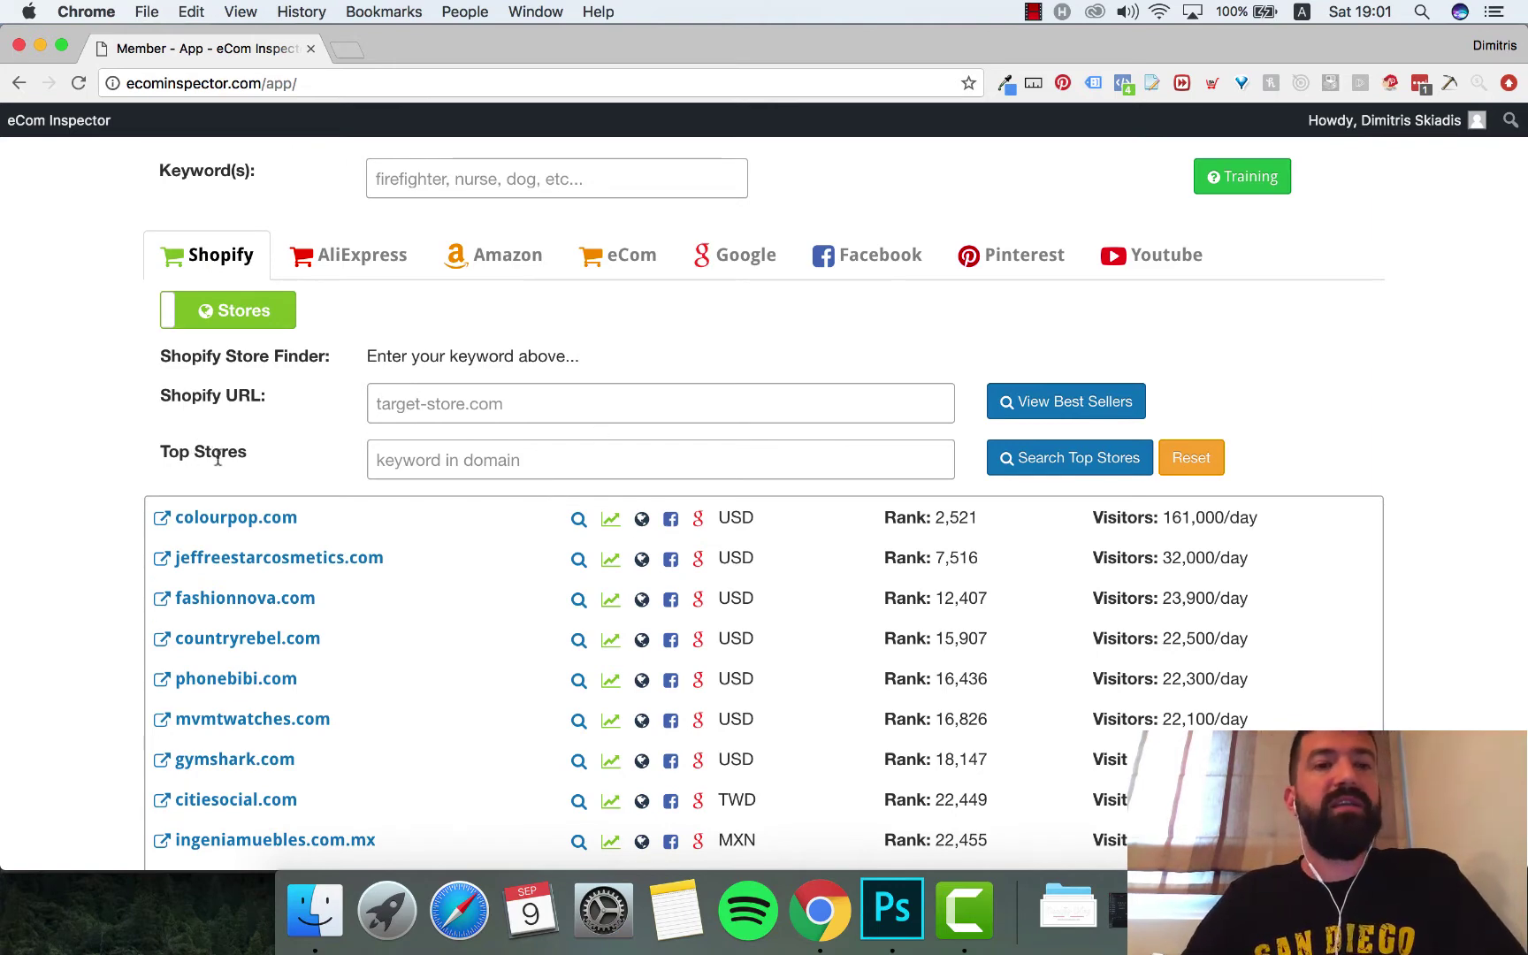
left_click(443, 460)
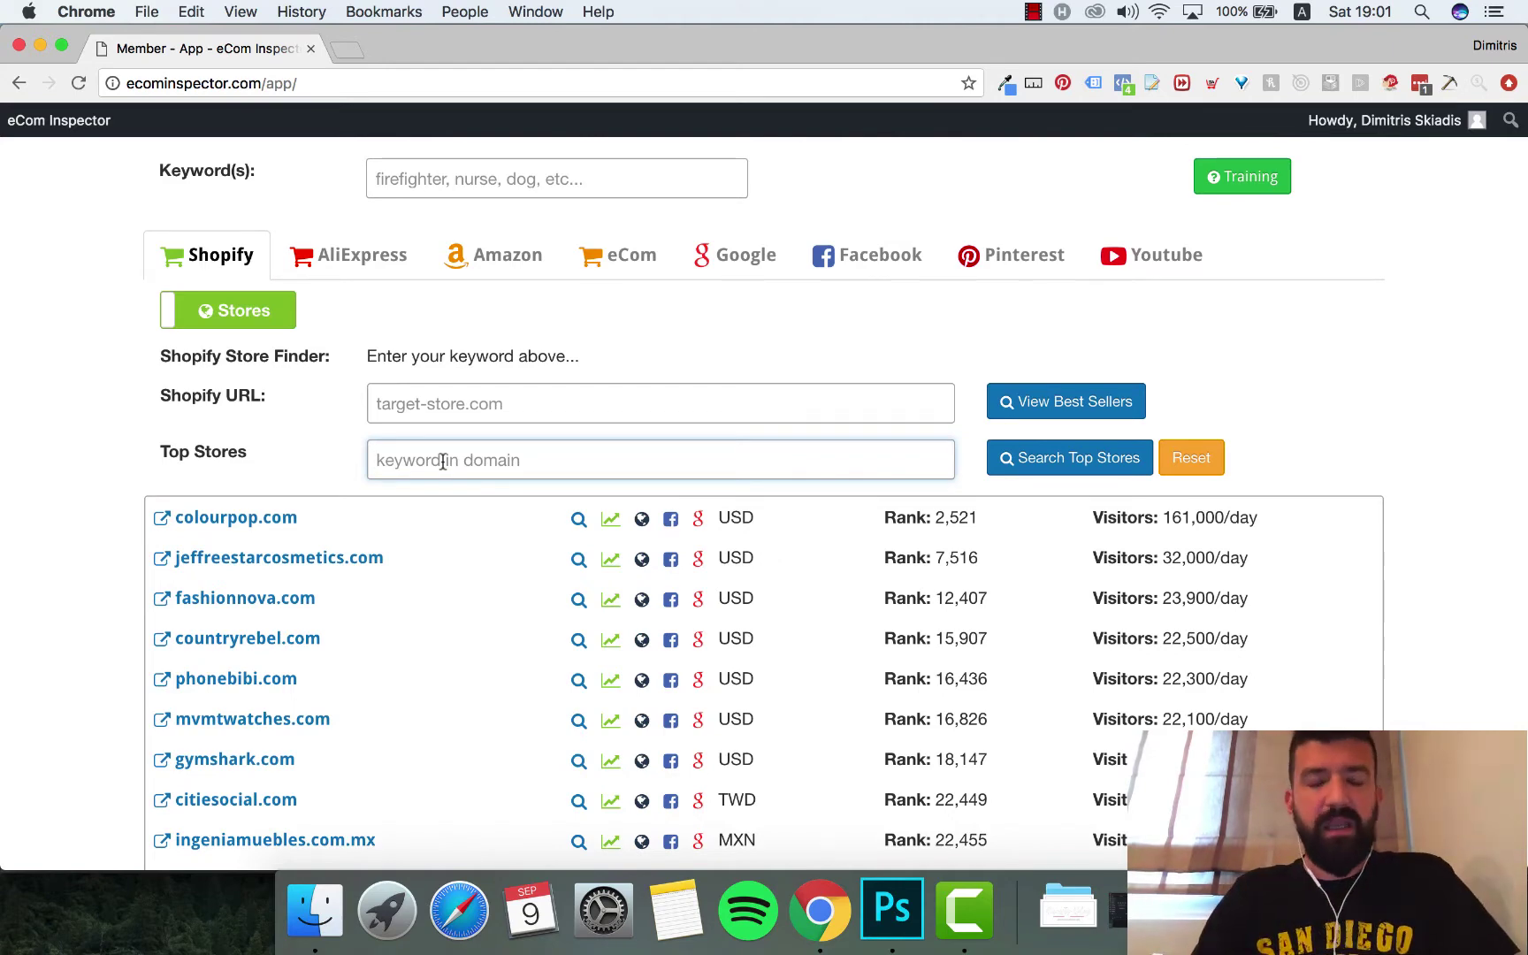
type("gad")
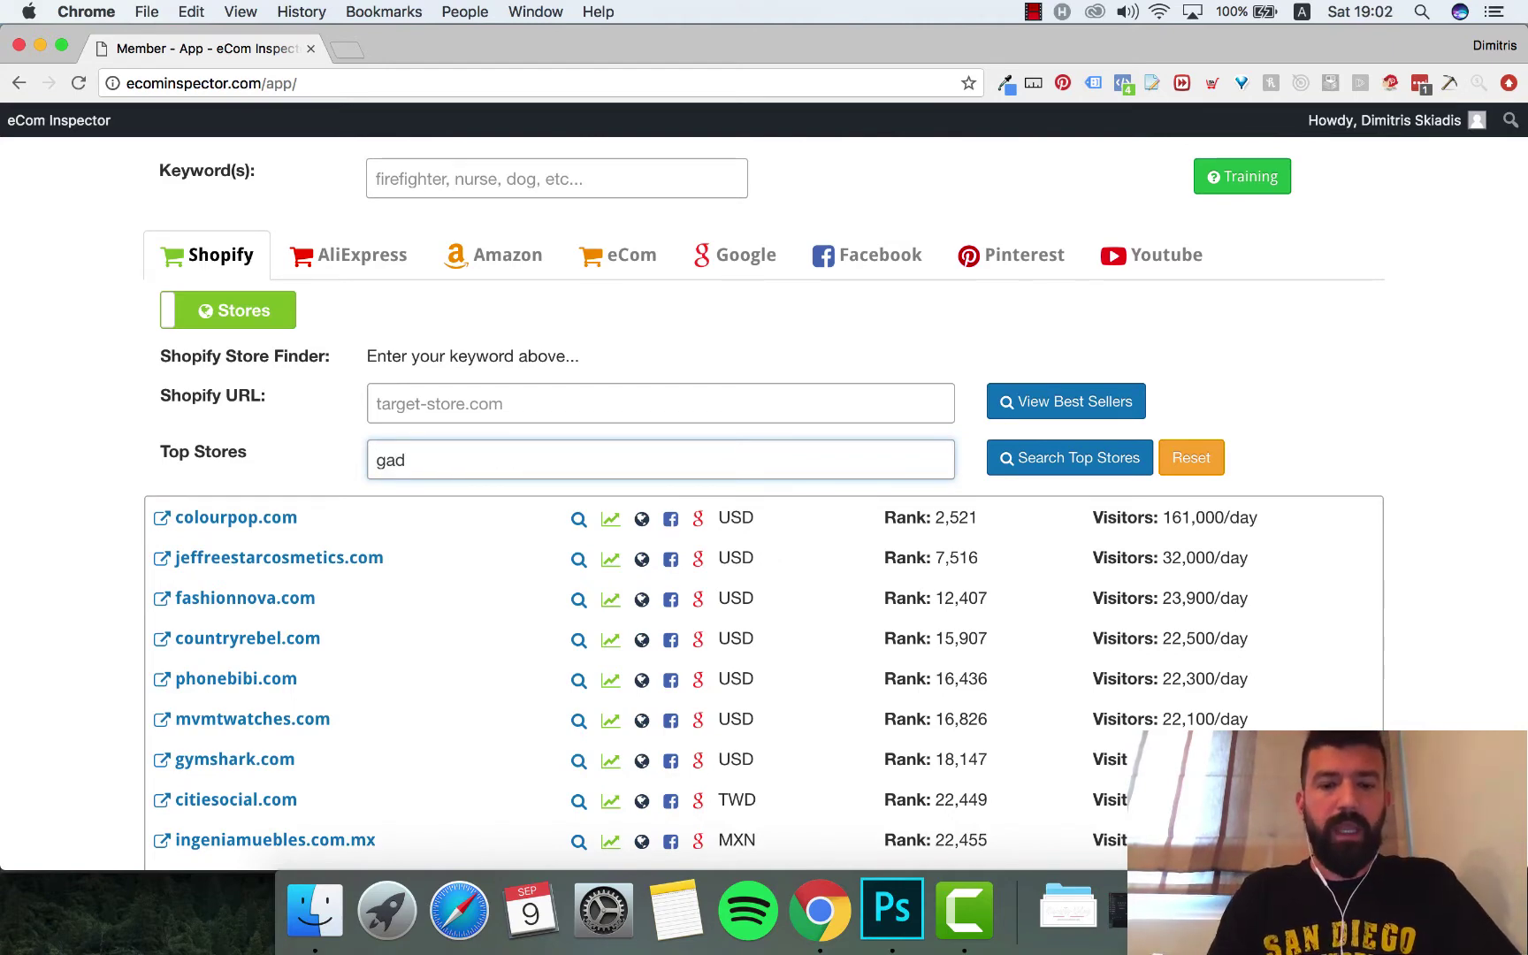
type("get")
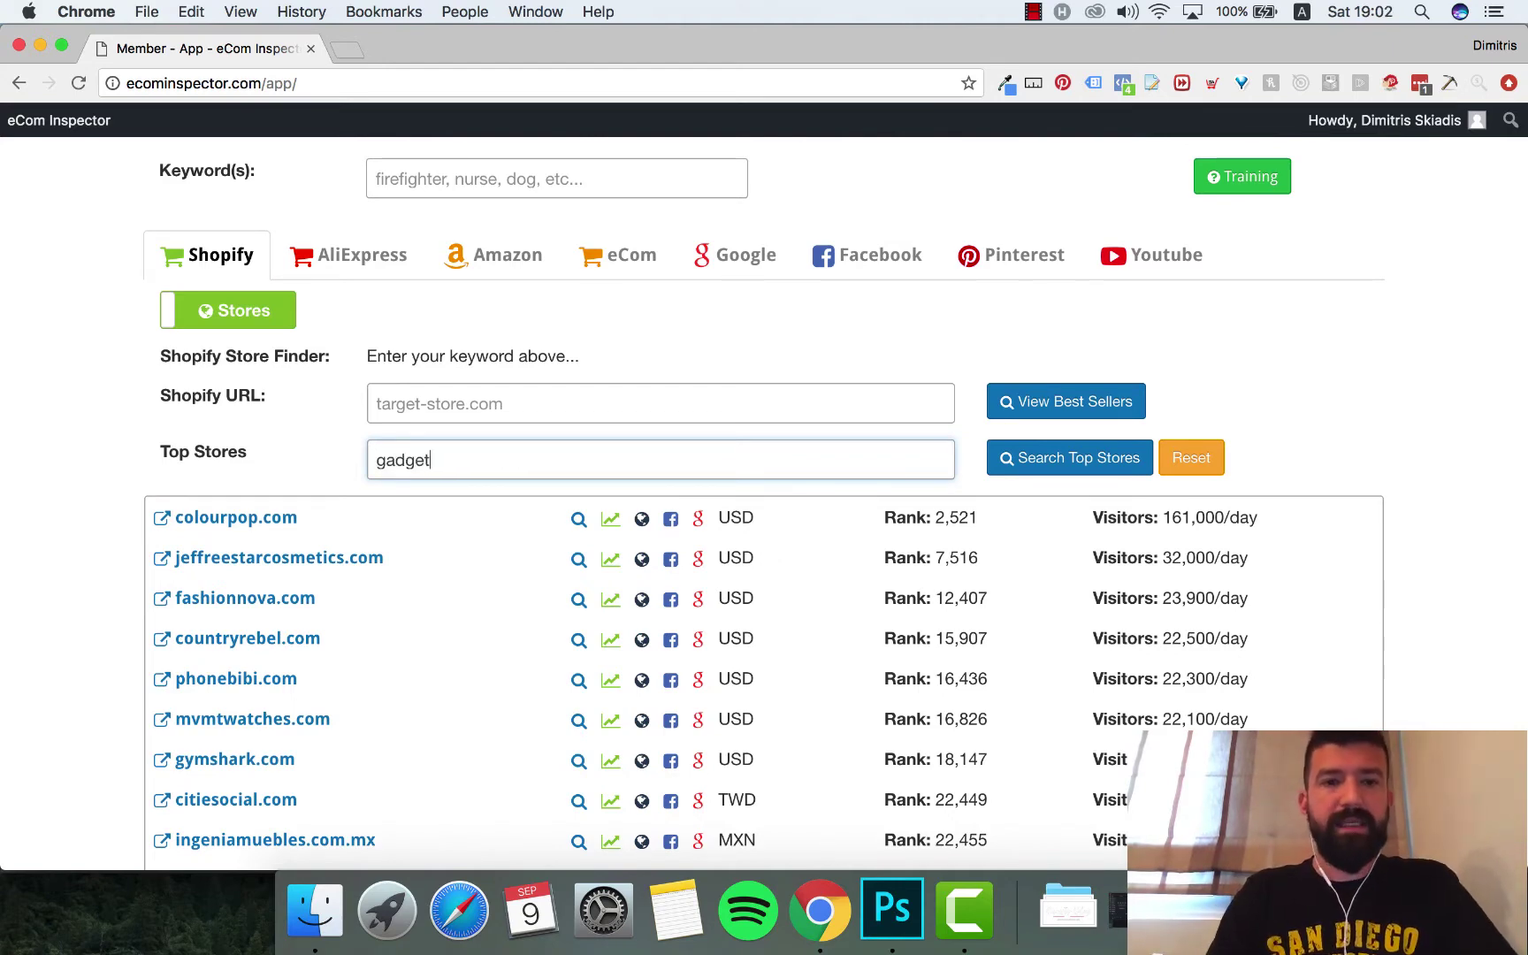
left_click(1099, 466)
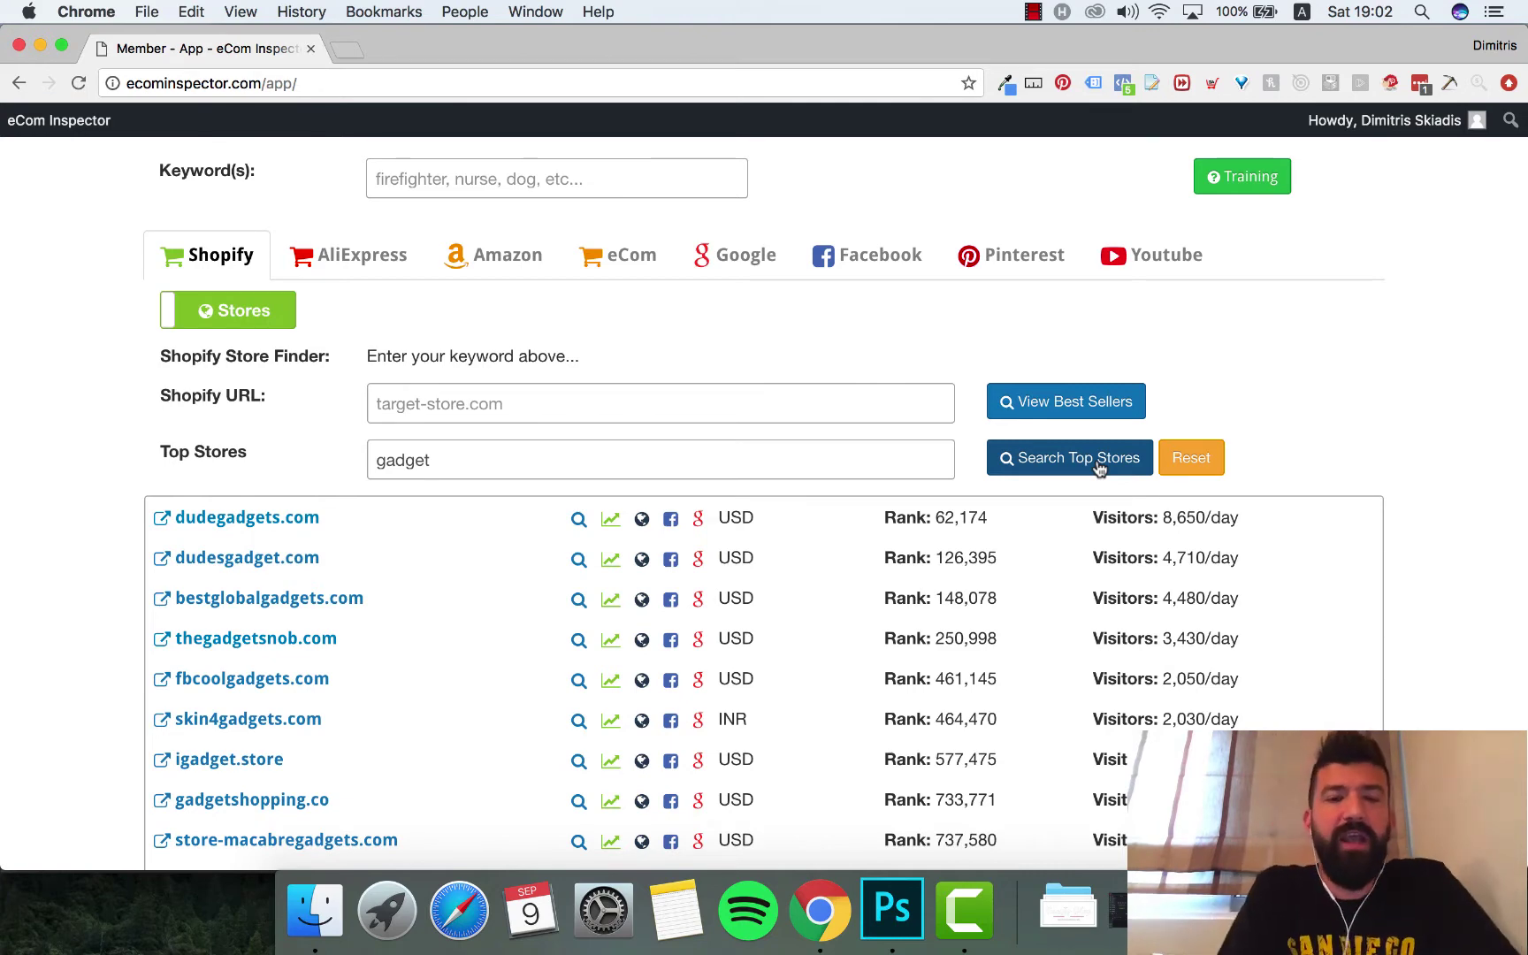
scroll(961, 676, "down", 3)
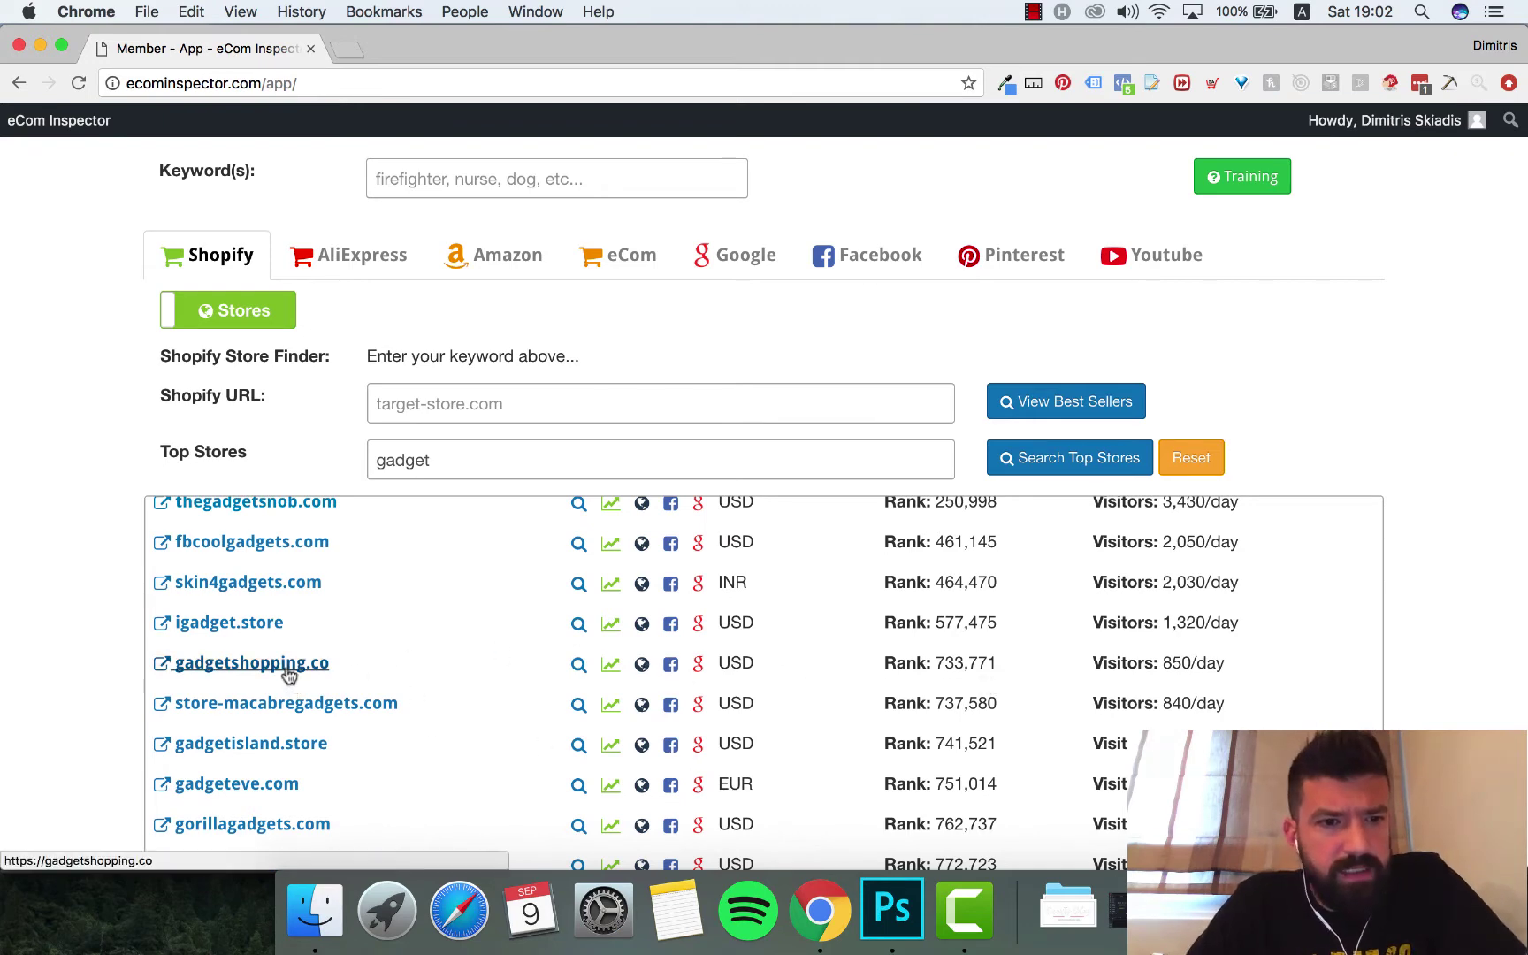
Step: Open igadget.store in a new tab and browse its full product collection
left_click(256, 624)
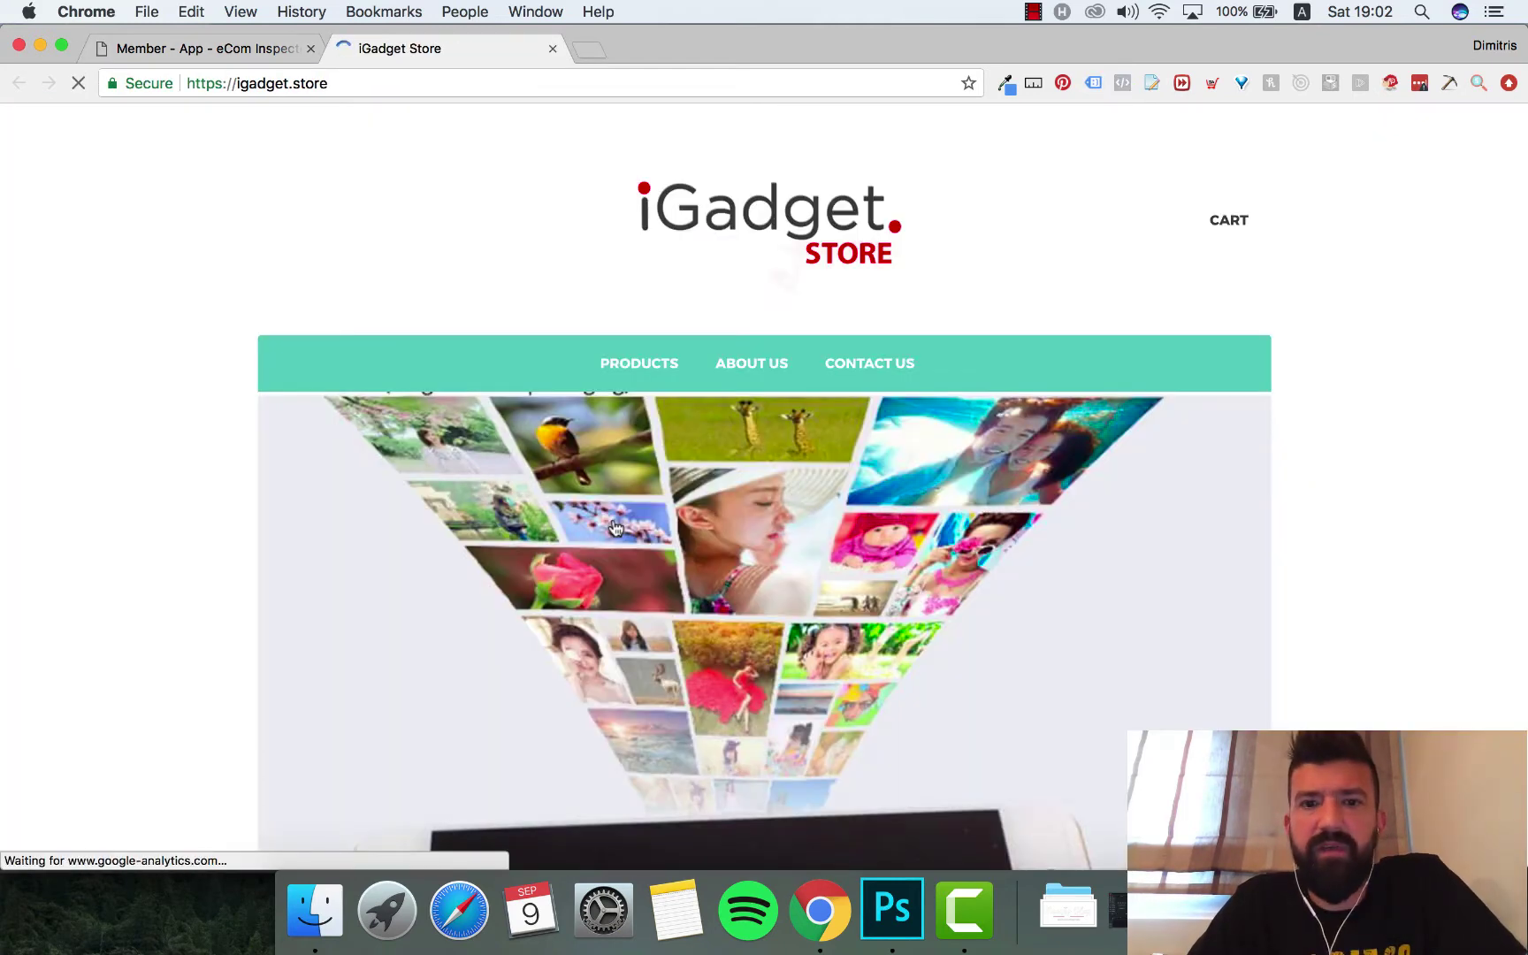
scroll(1313, 304, "down", 10)
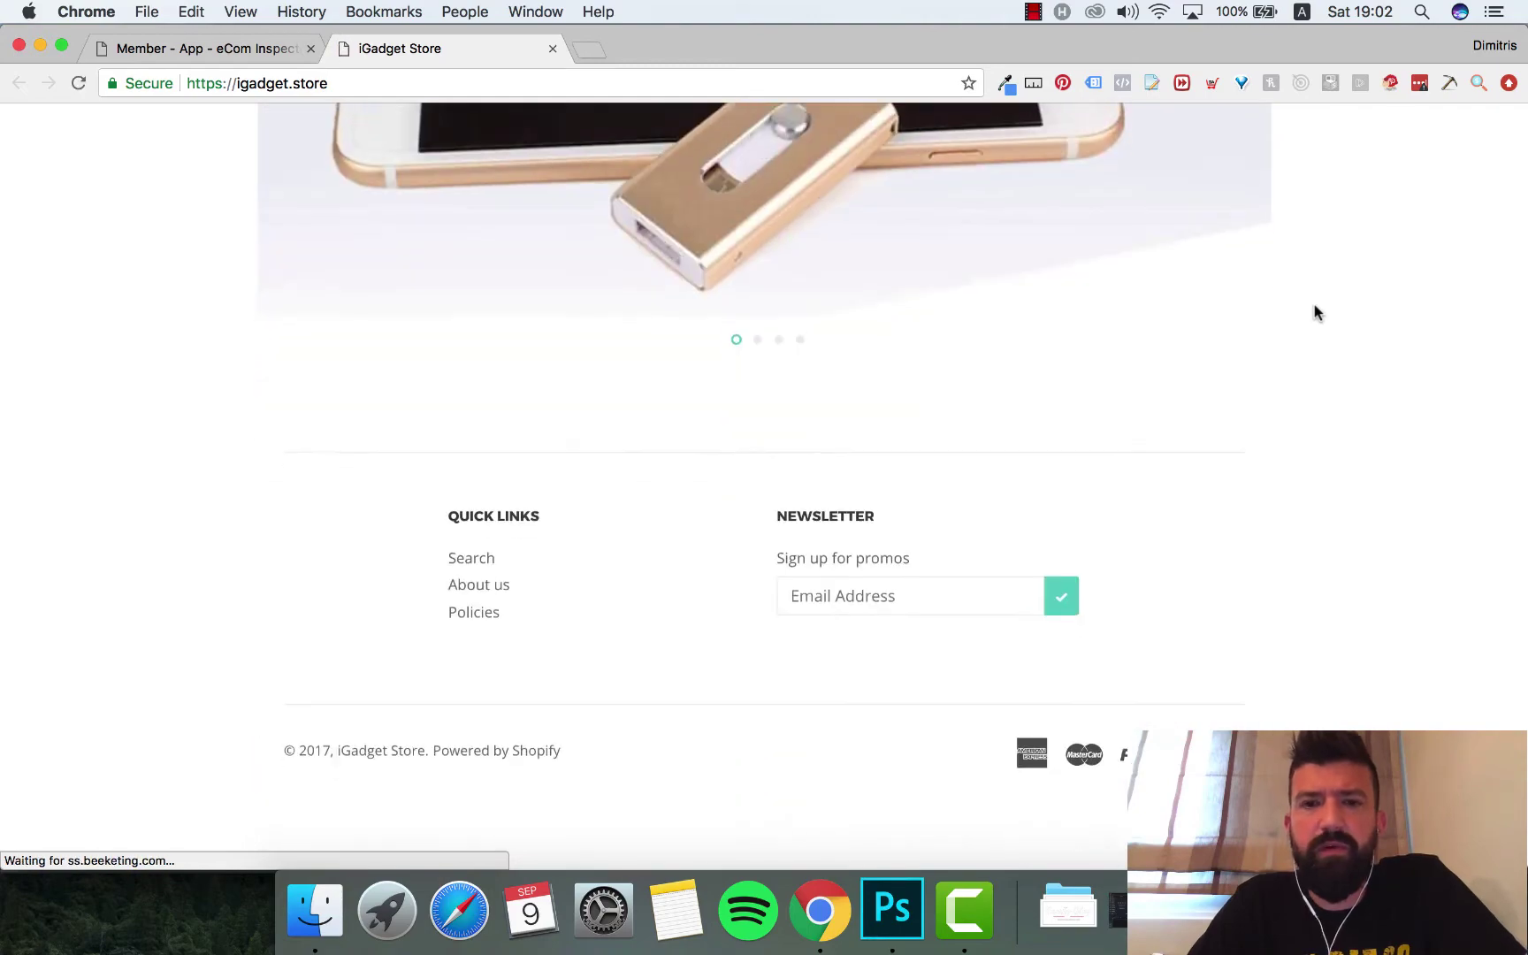
scroll(904, 307, "up", 10)
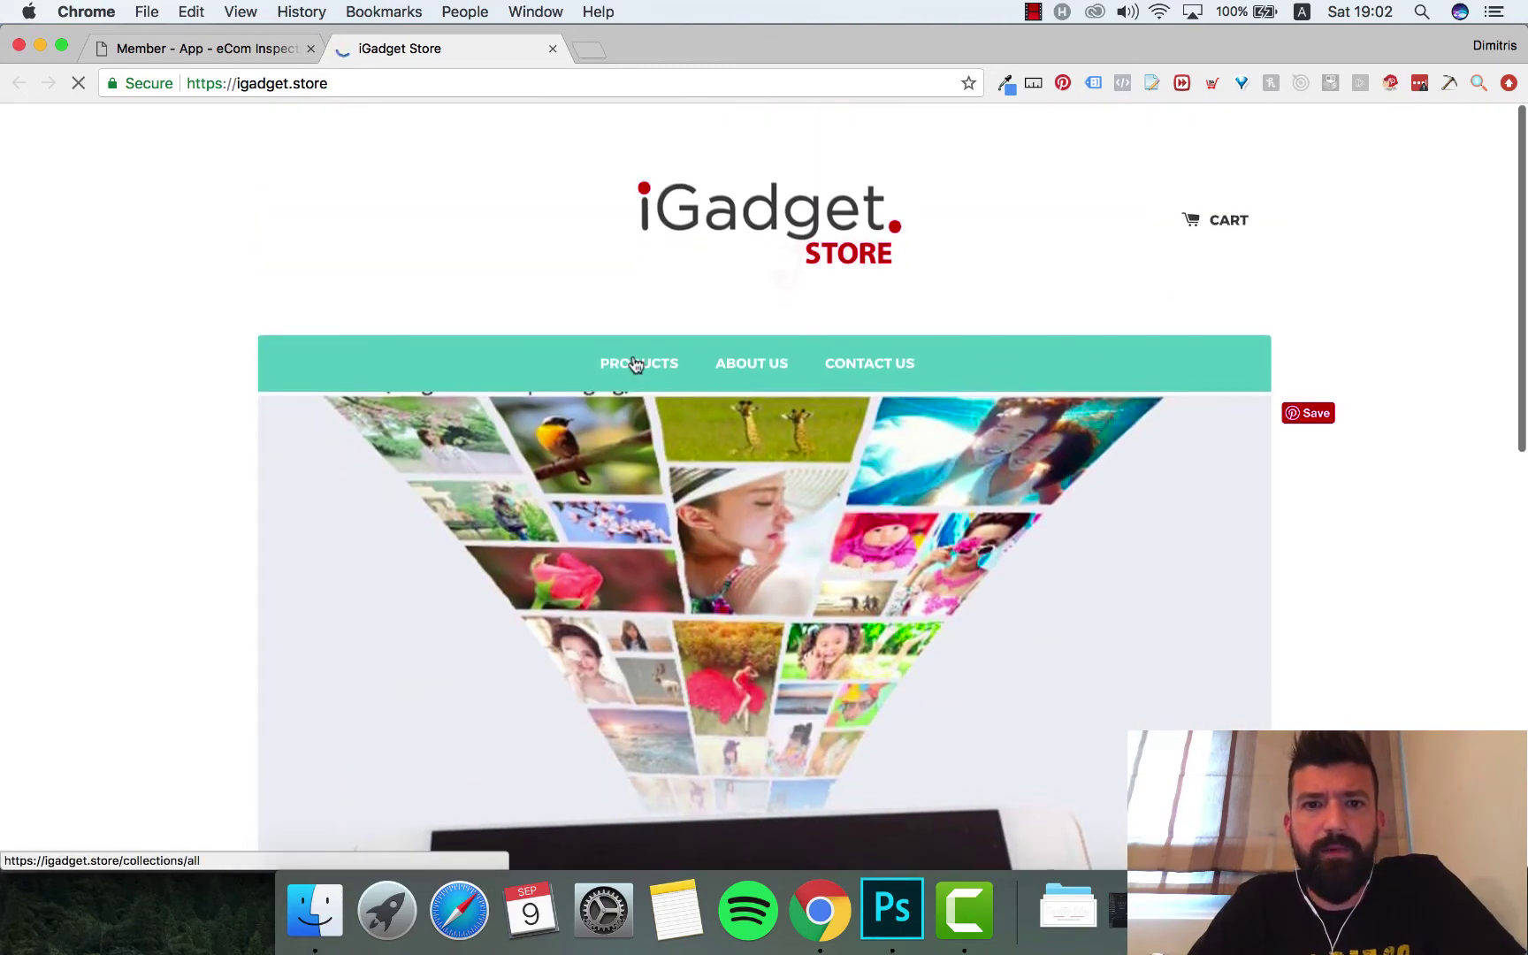
left_click(635, 363)
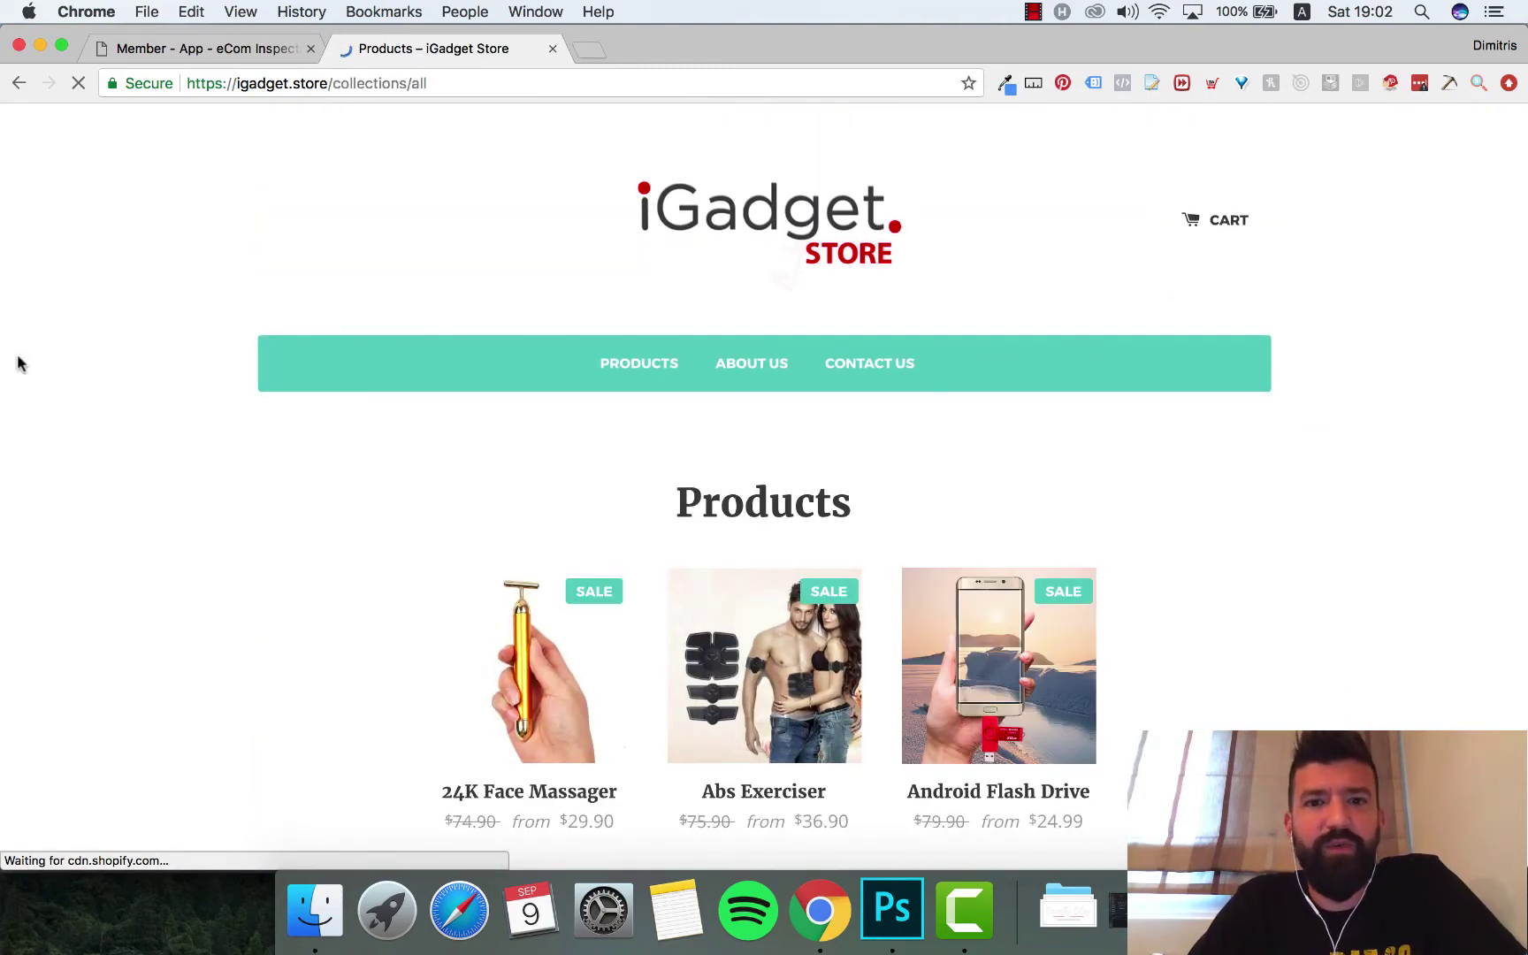
scroll(198, 488, "down", 5)
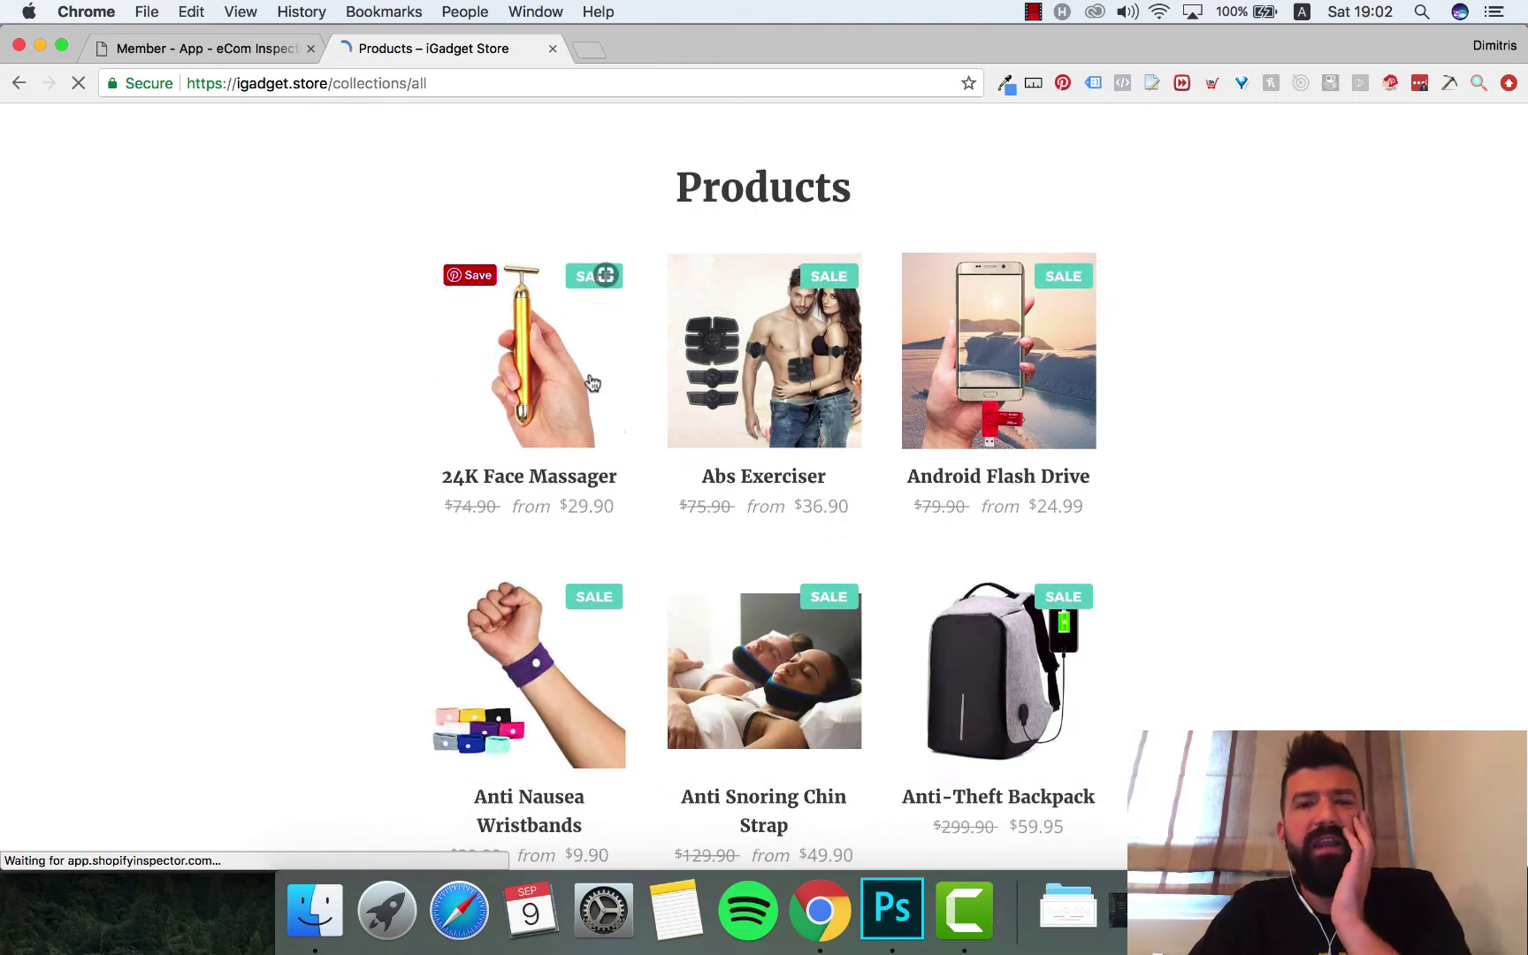
scroll(1094, 402, "down", 3)
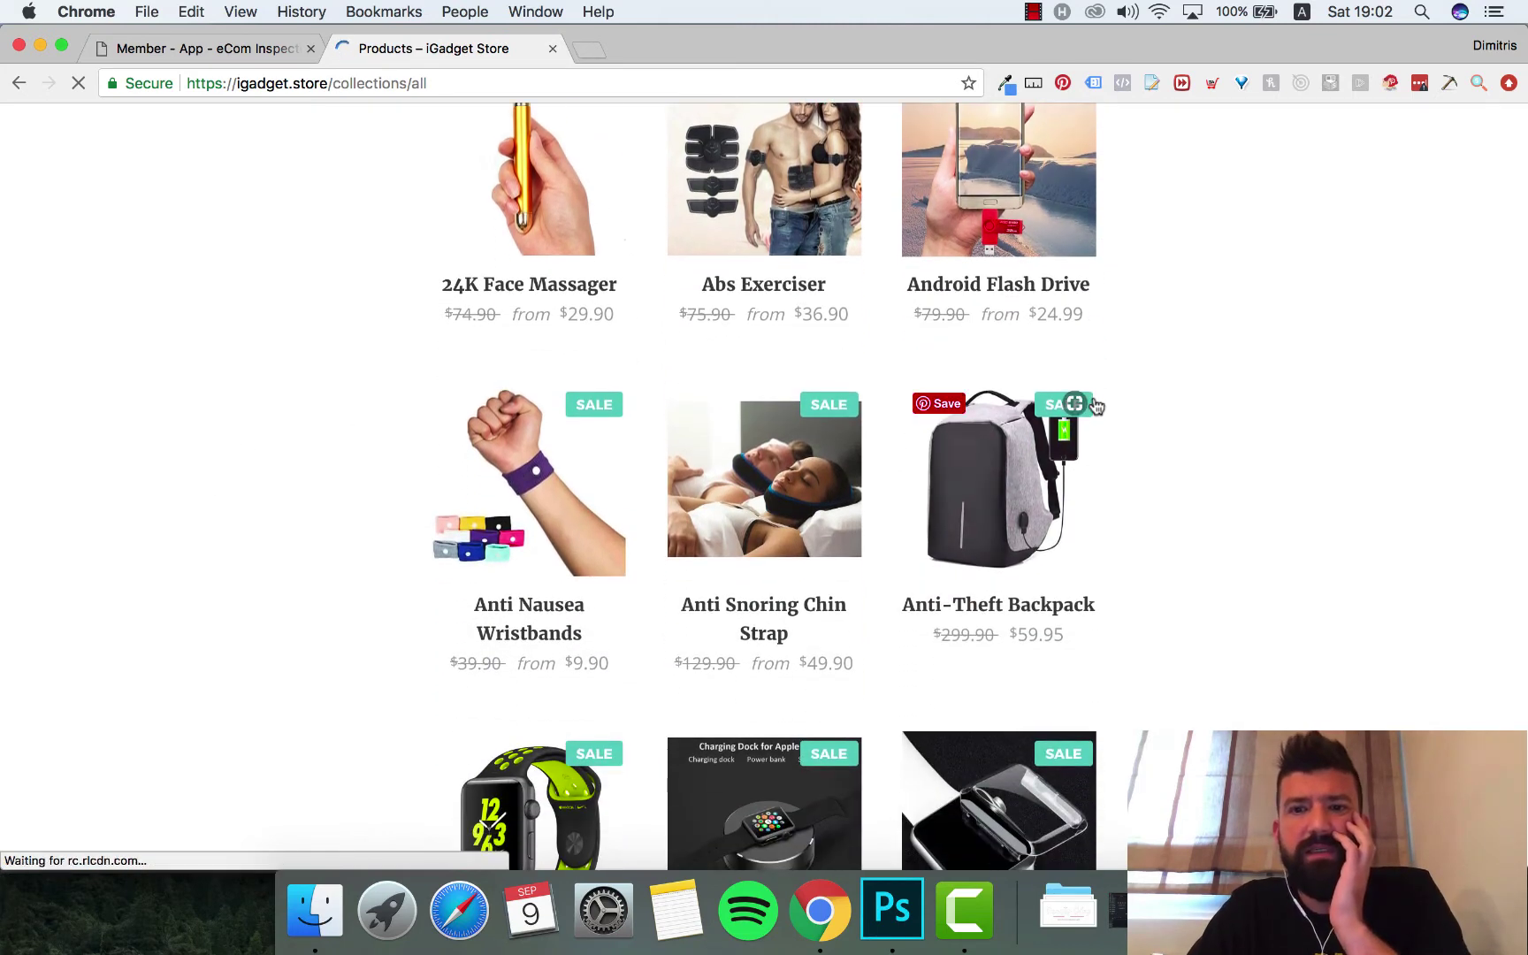
scroll(1094, 403, "down", 5)
left_click(221, 48)
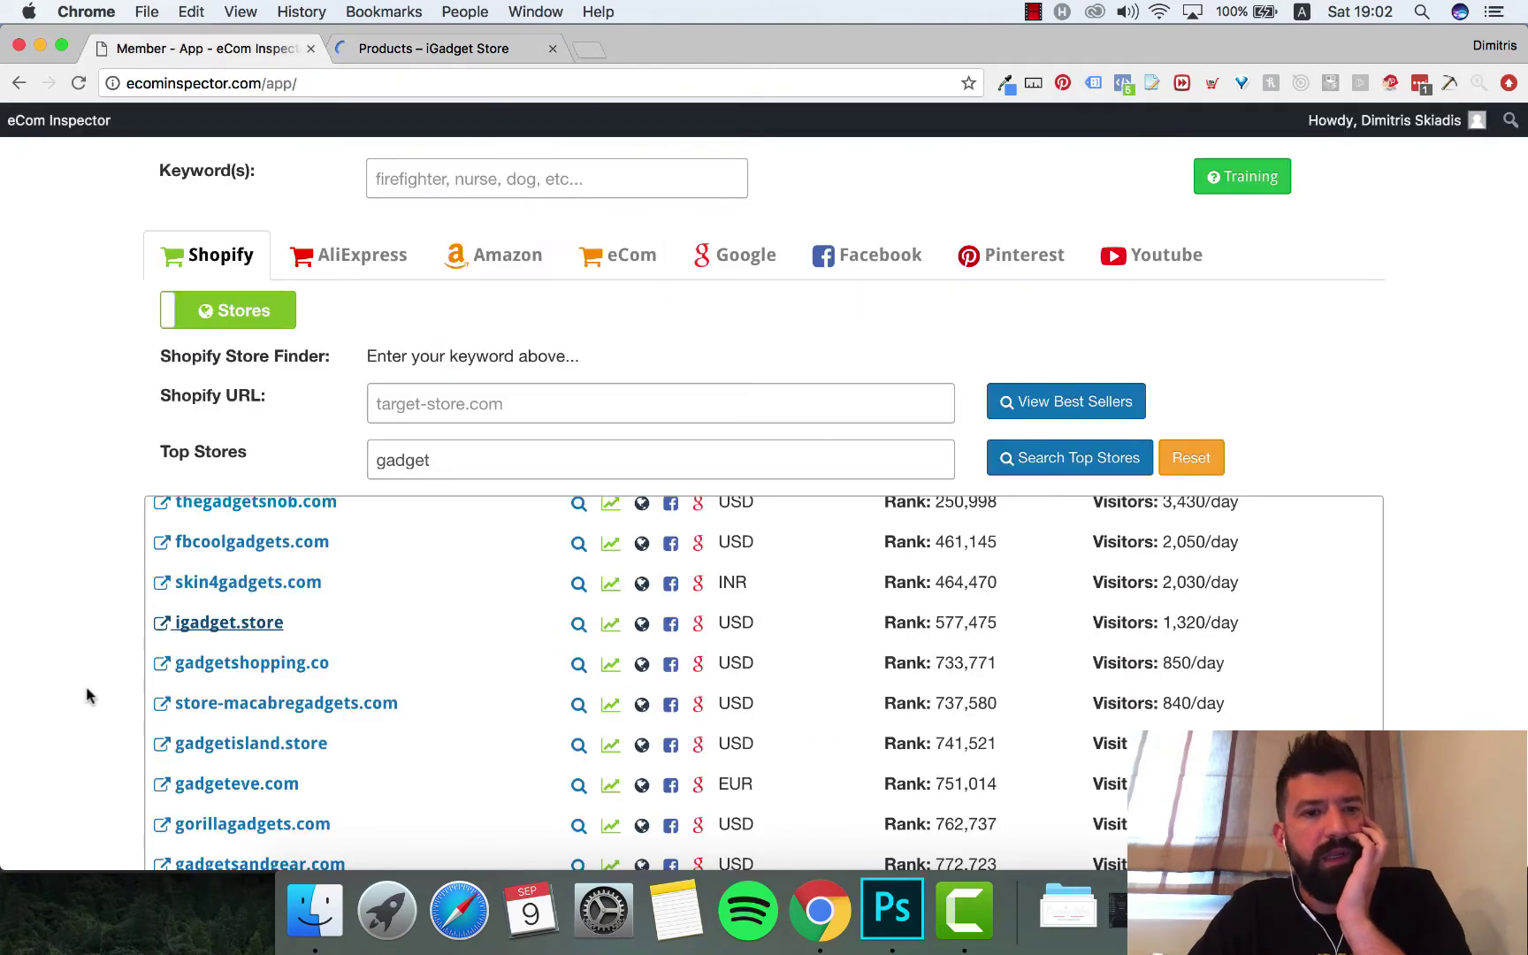
Step: Open igadget.store's best-selling products, blocking notifications and dismissing the discount popup
left_click(608, 625)
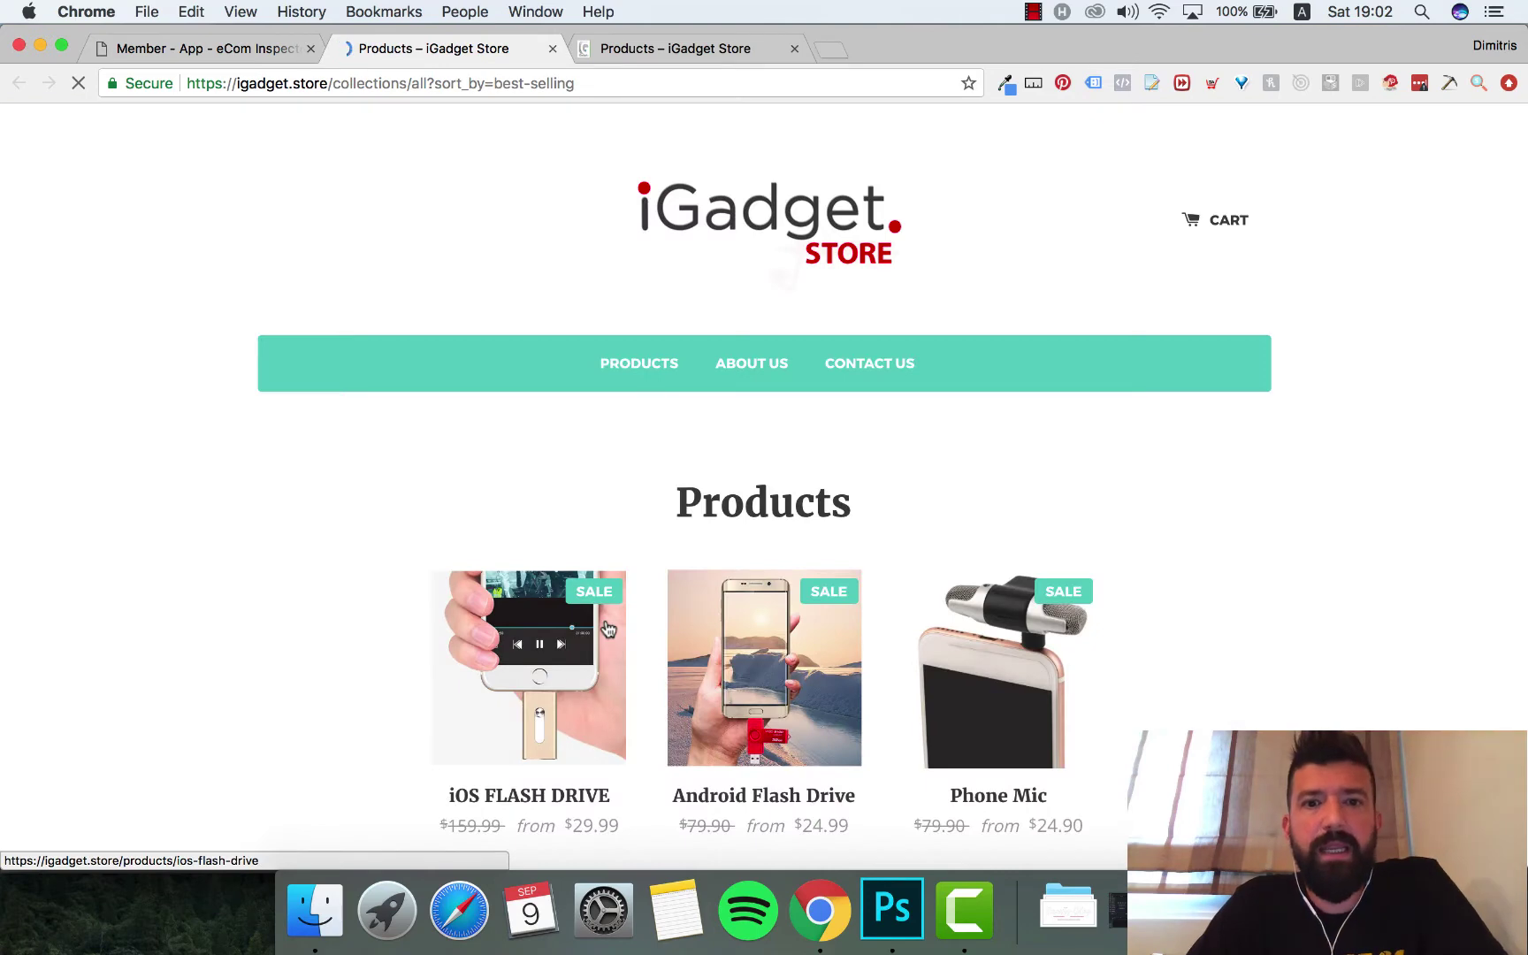
scroll(222, 607, "down", 3)
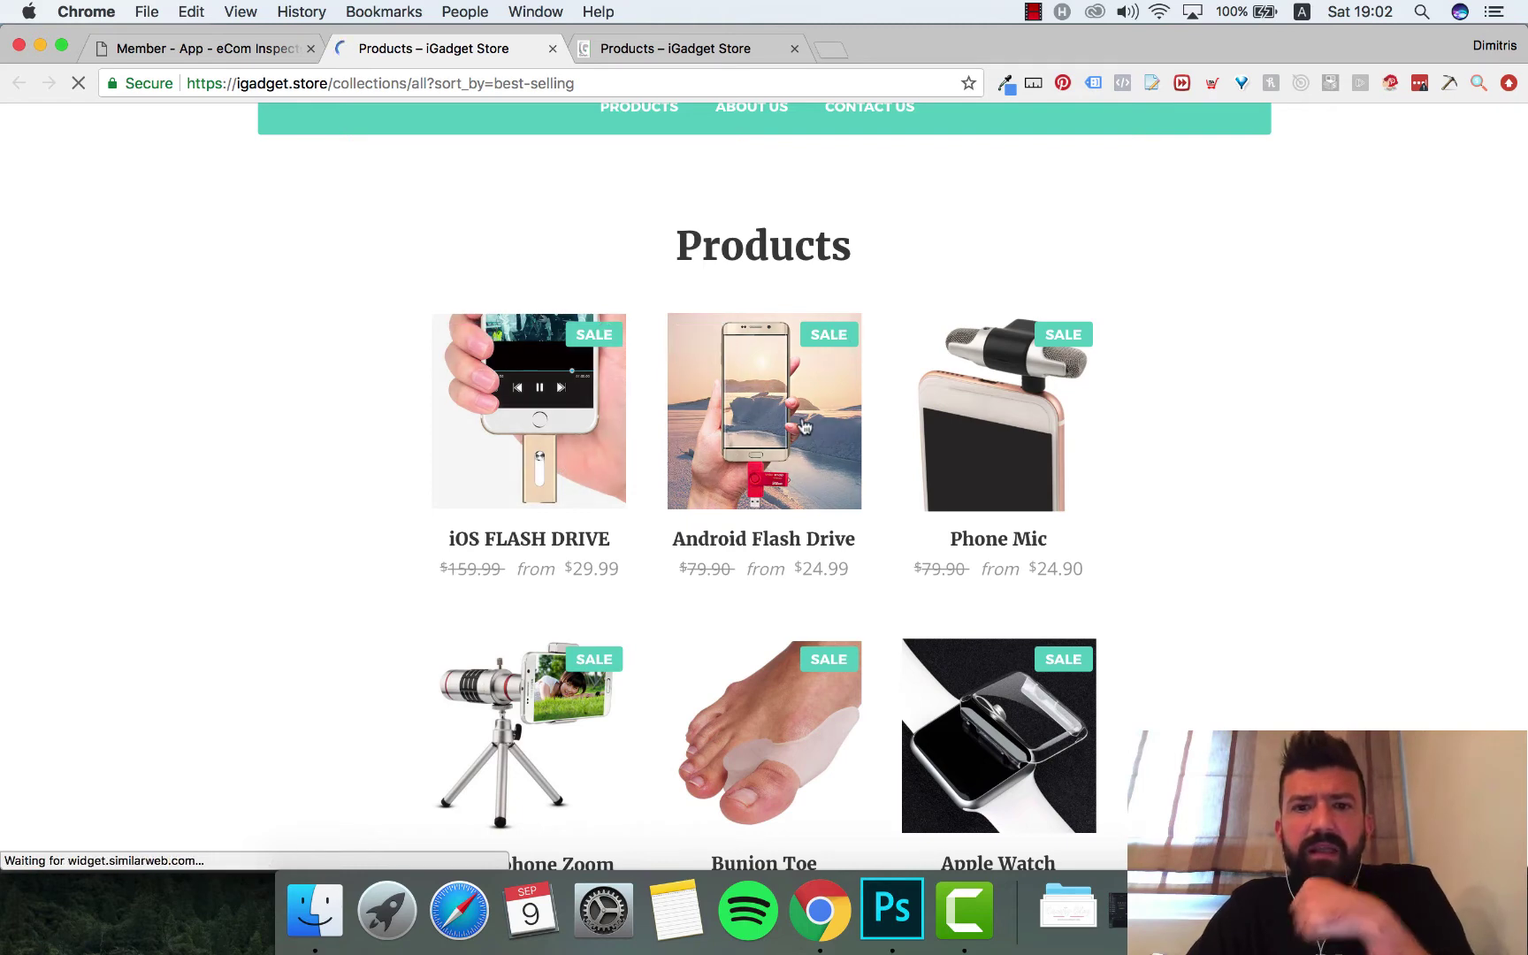
scroll(334, 491, "down", 4)
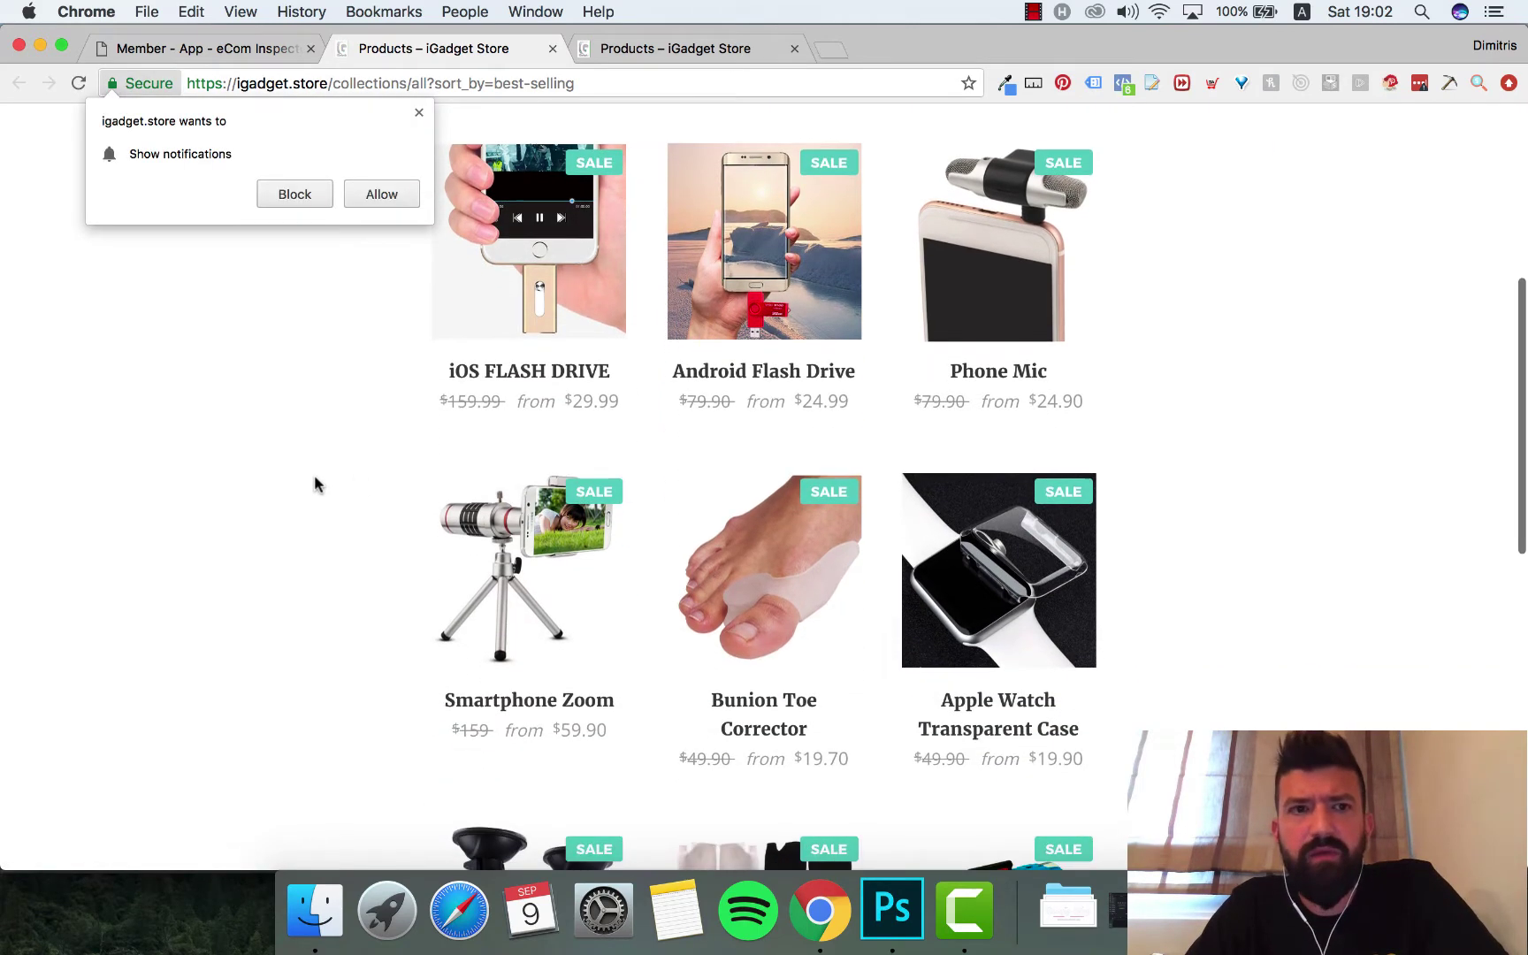
left_click(293, 194)
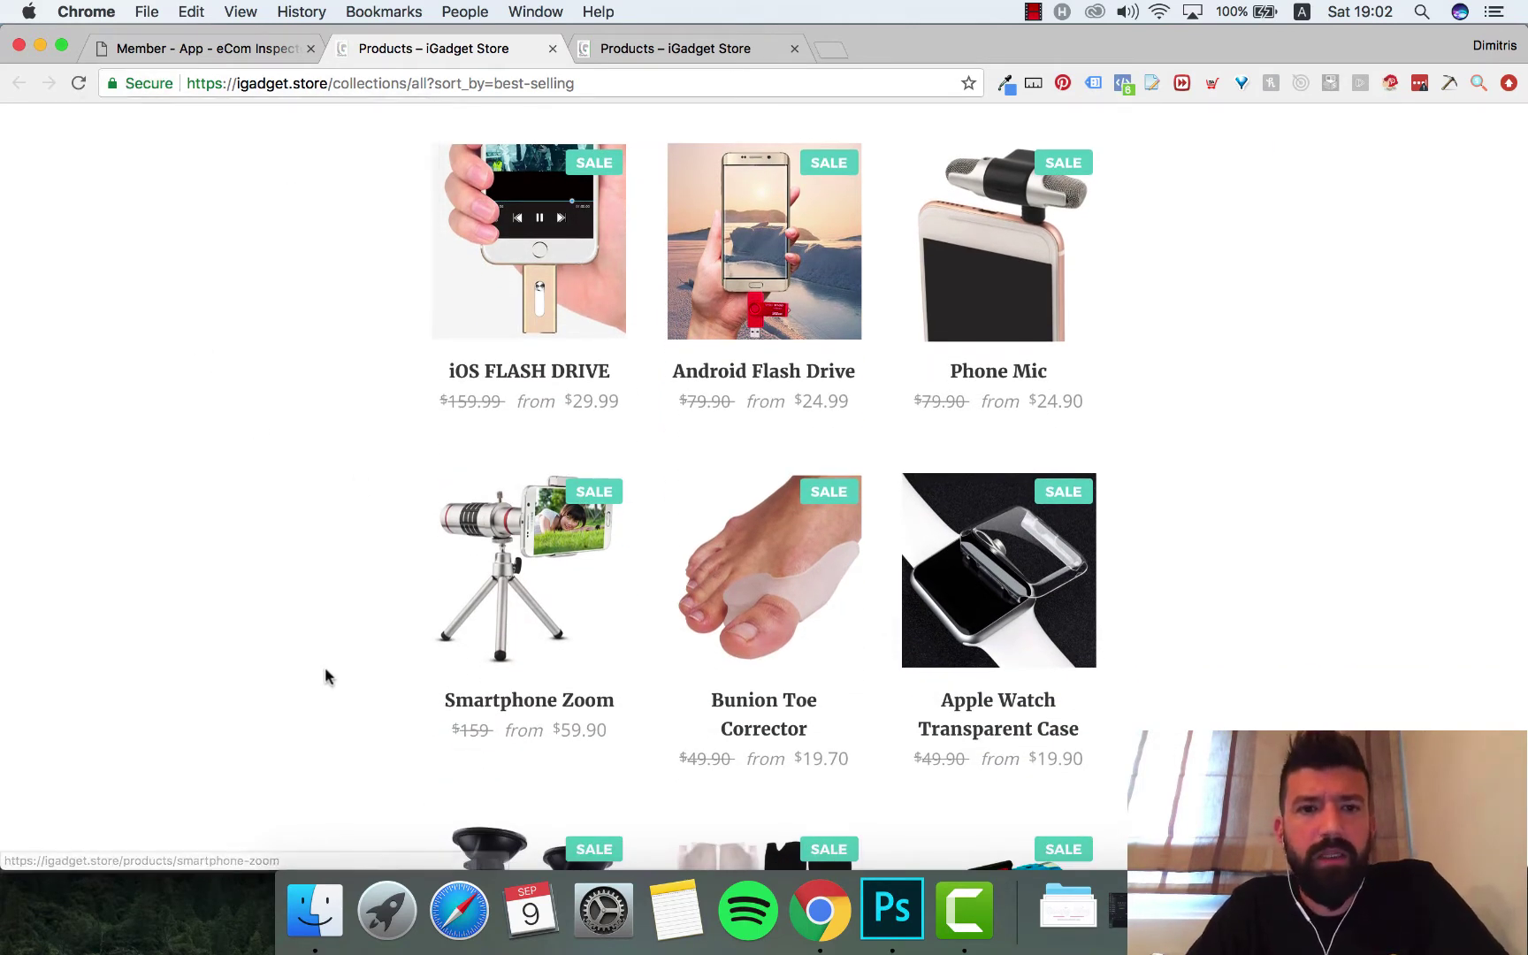
scroll(292, 683, "down", 5)
scroll(491, 439, "down", 3)
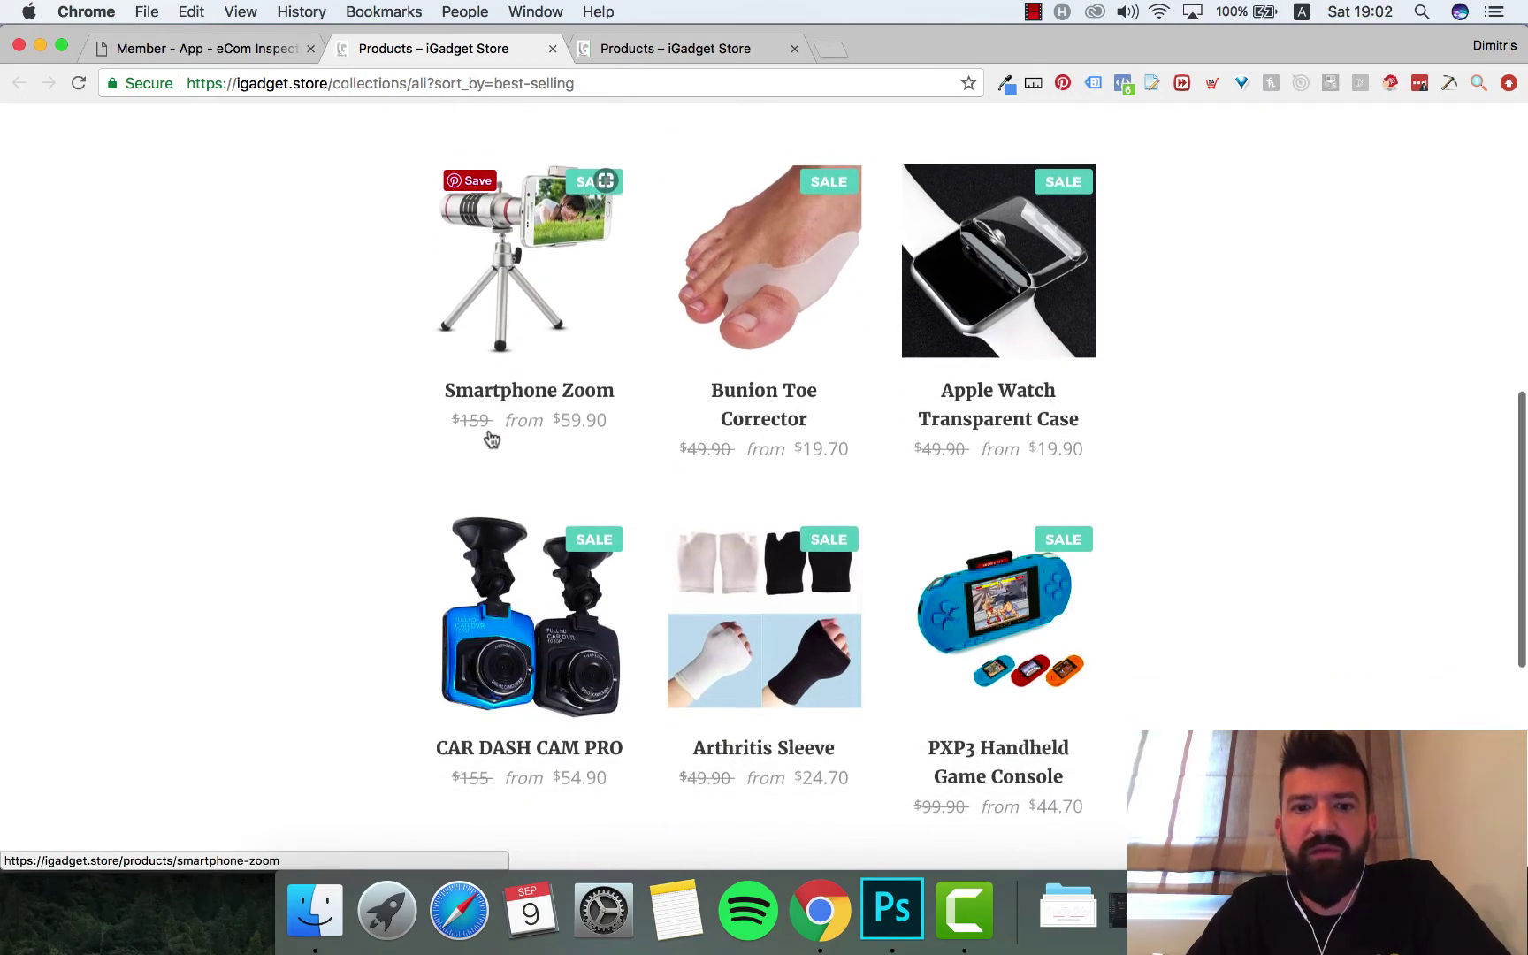
scroll(805, 619, "down", 6)
scroll(801, 617, "up", 15)
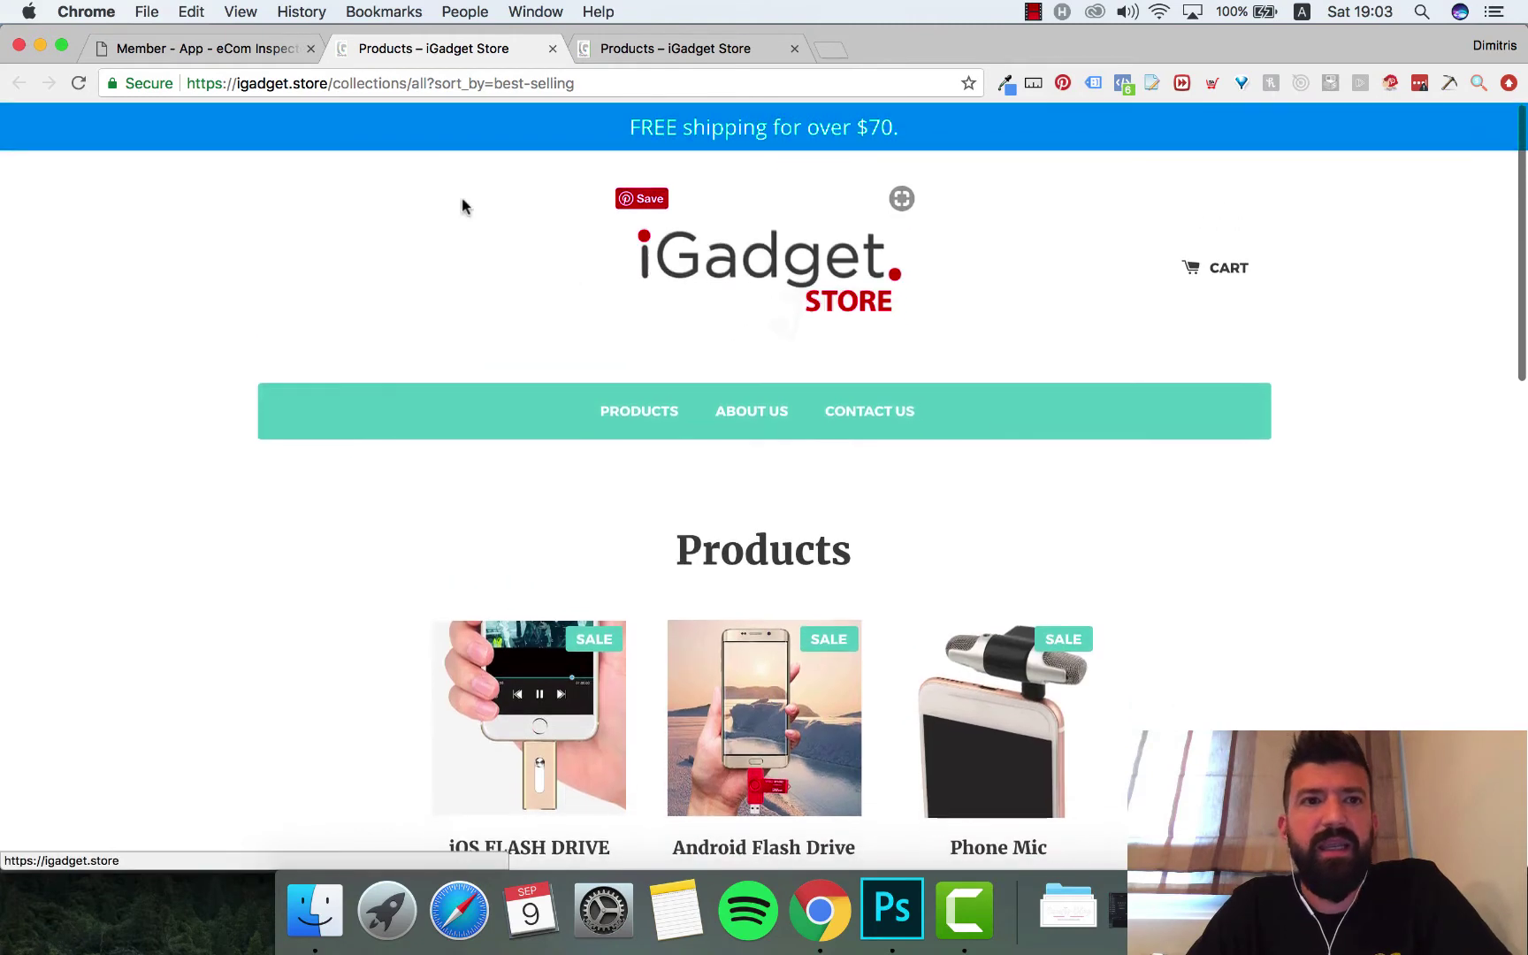
mouse_move(212, 53)
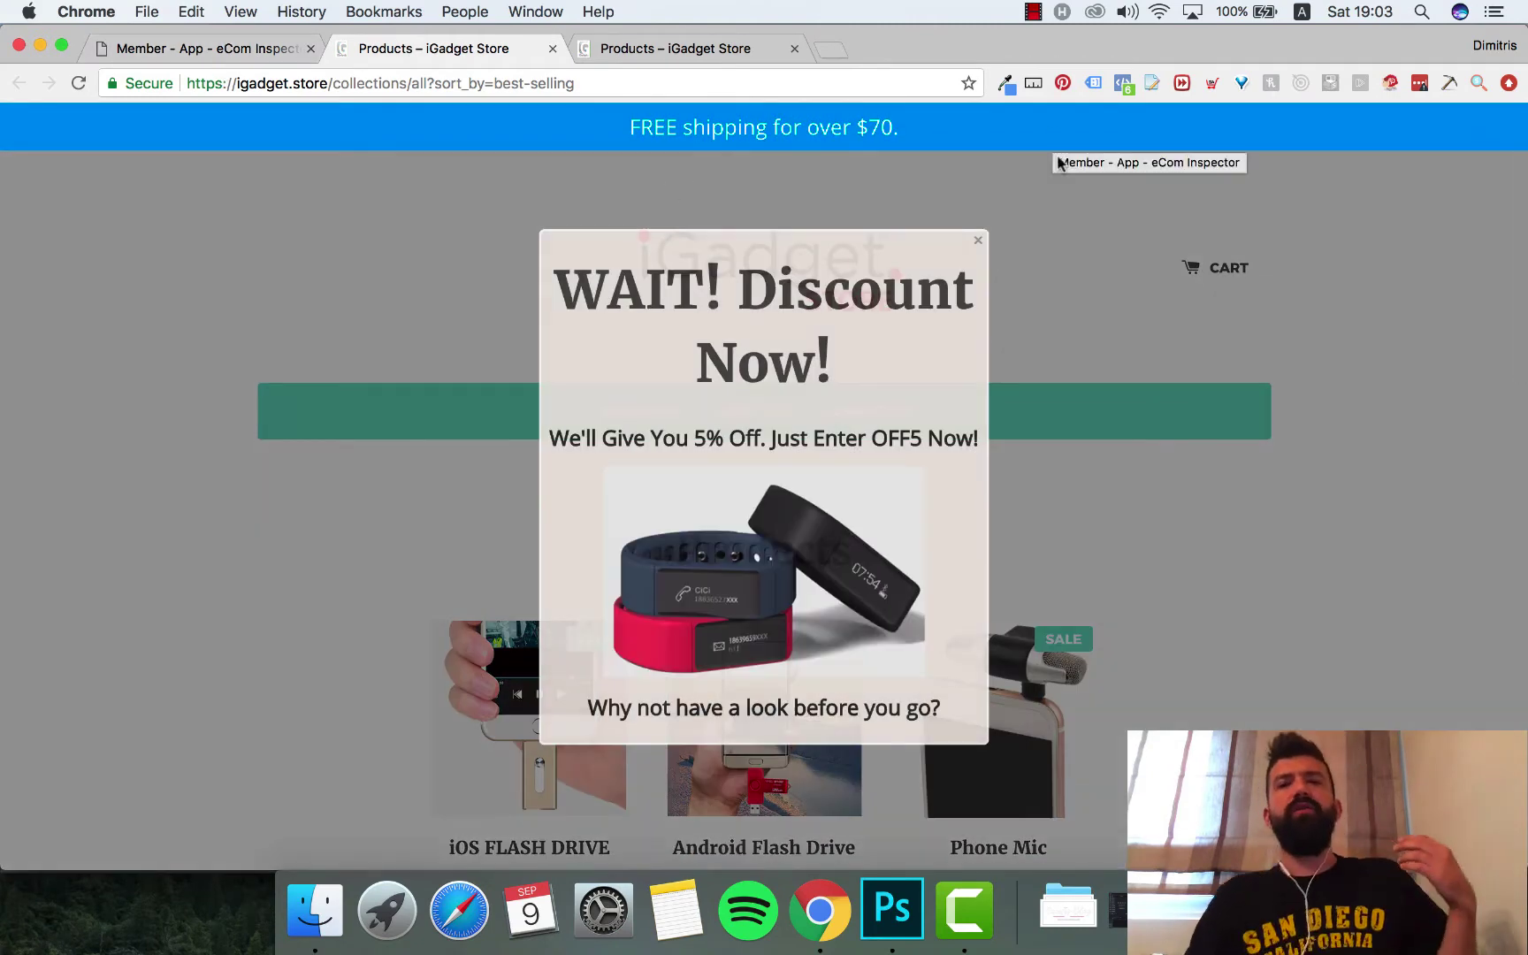
left_click(978, 240)
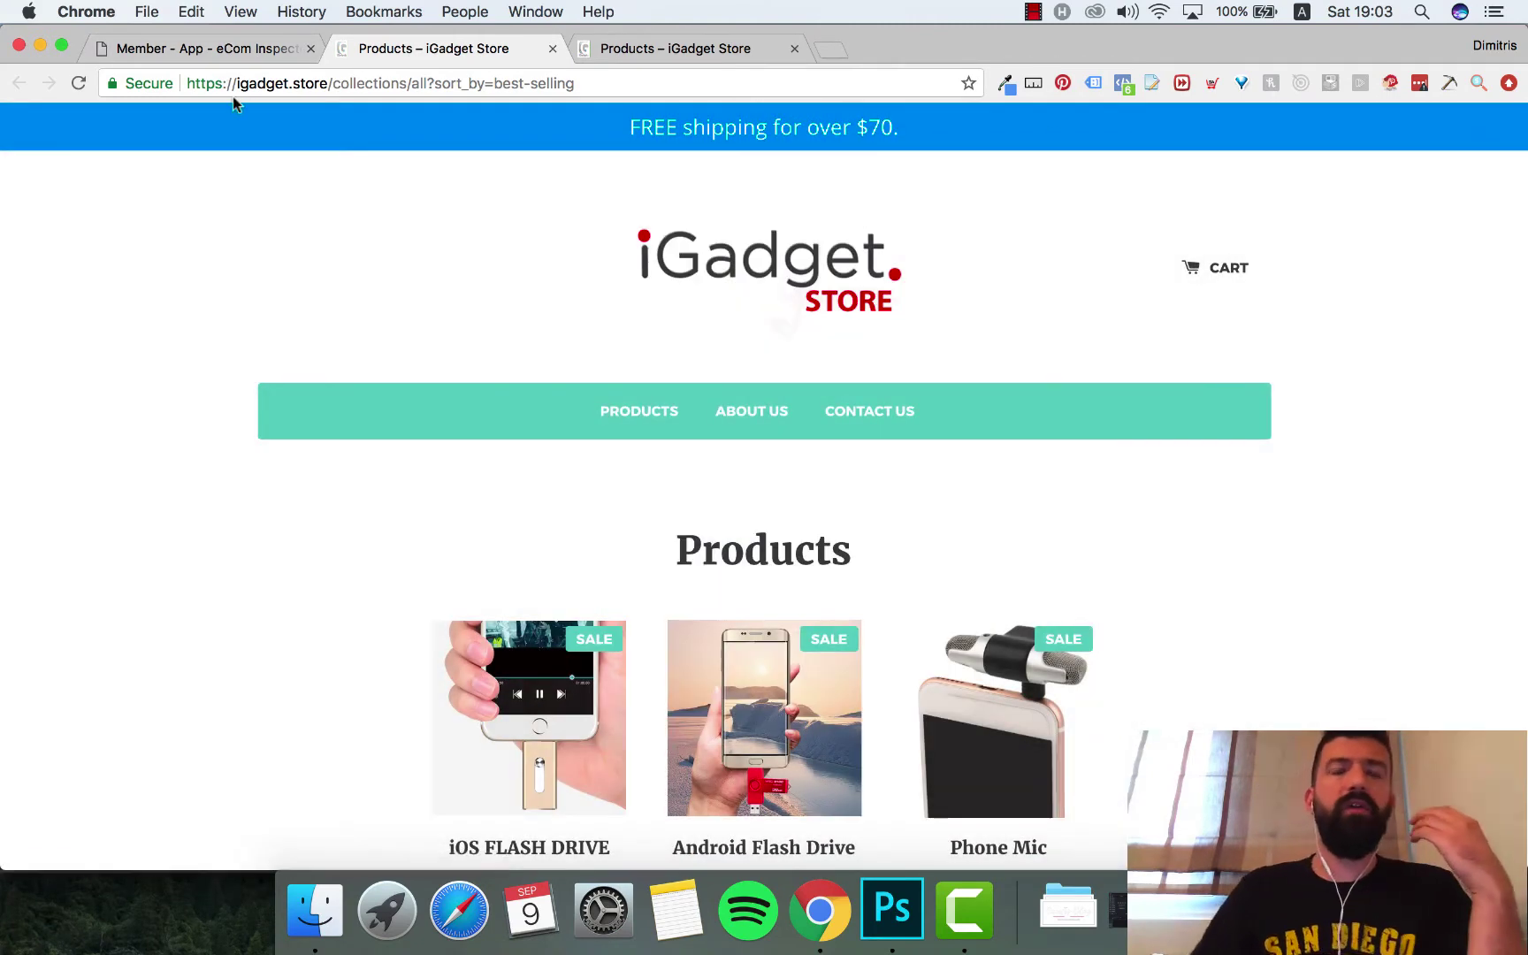
left_click(215, 50)
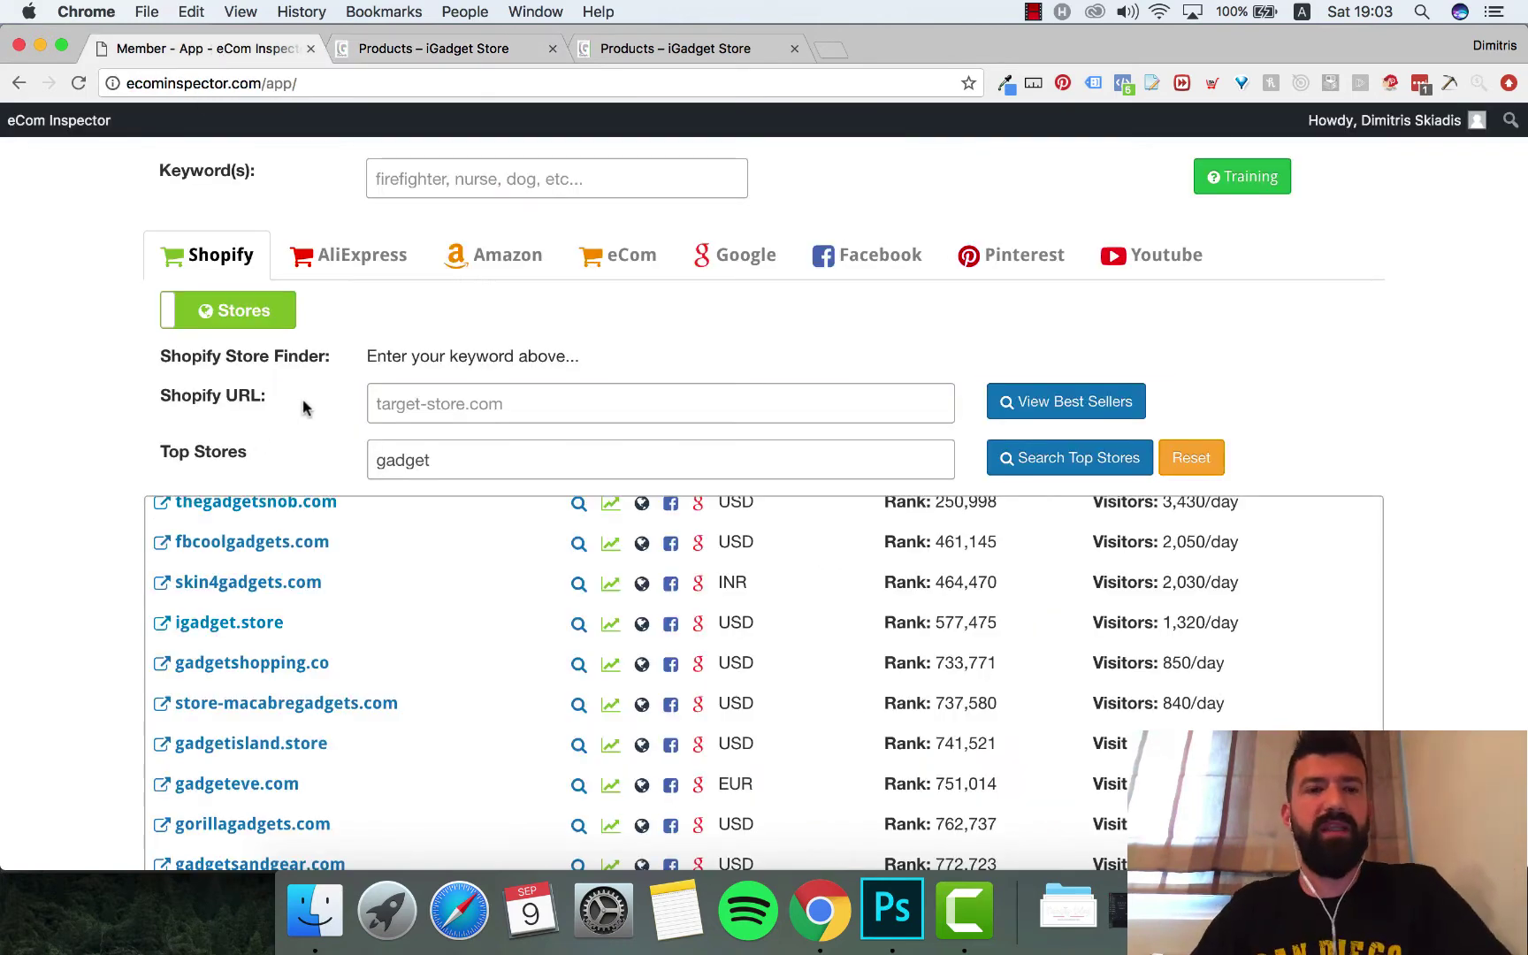
Step: Open the iOS FLASH DRIVE product from the best-sellers page and read its description
left_click(463, 50)
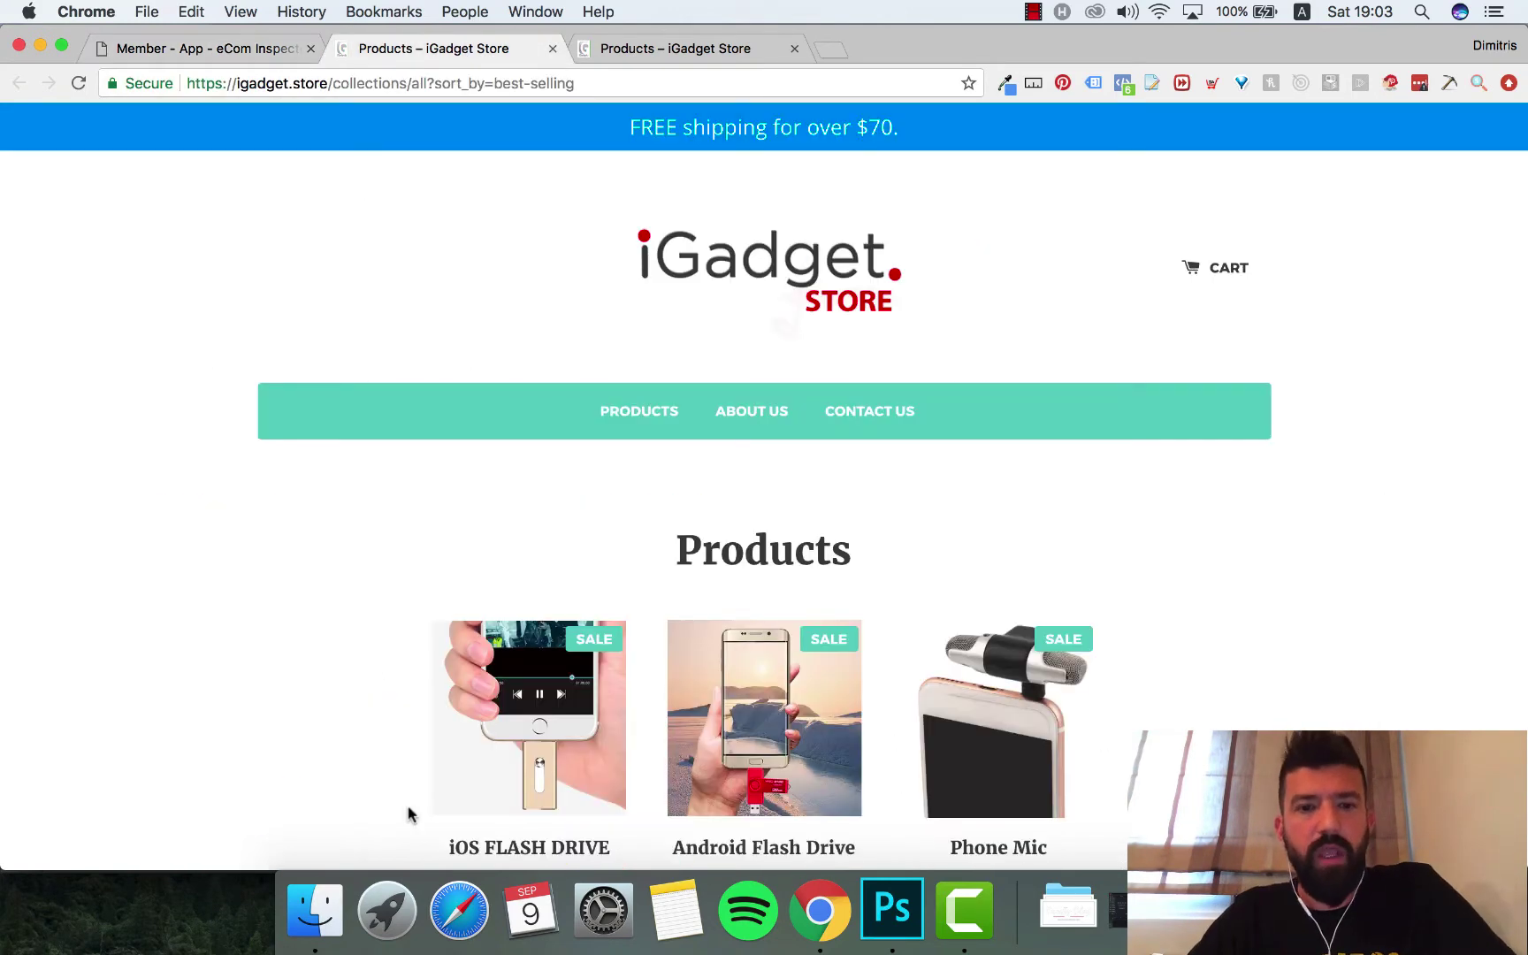
scroll(408, 814, "down", 5)
left_click(562, 451)
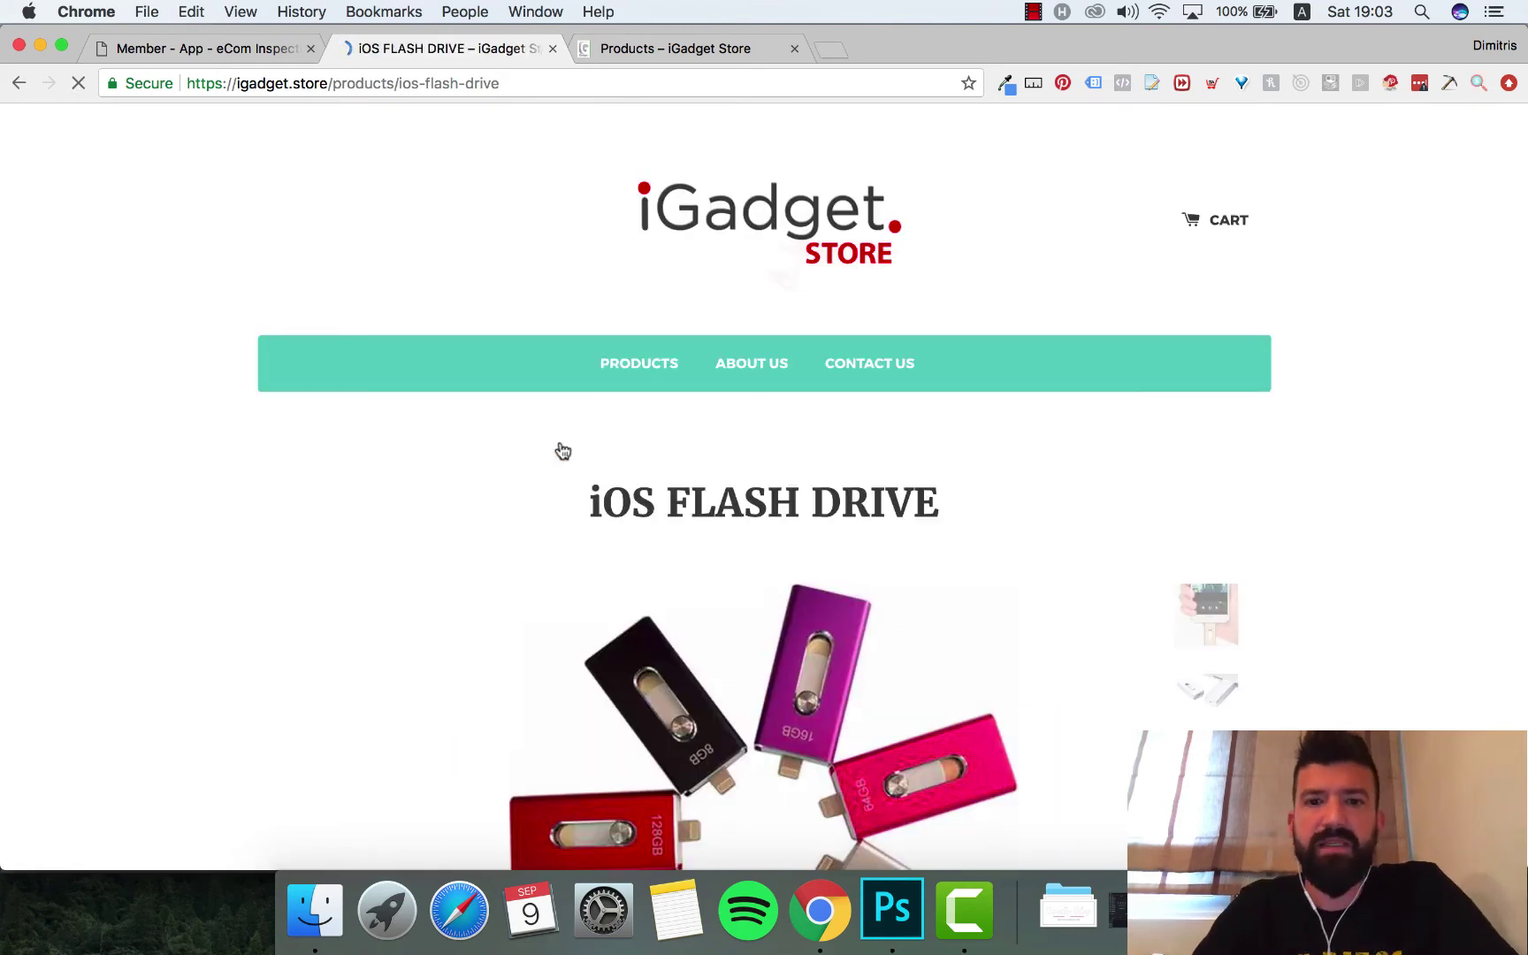
scroll(958, 446, "down", 3)
scroll(744, 375, "down", 3)
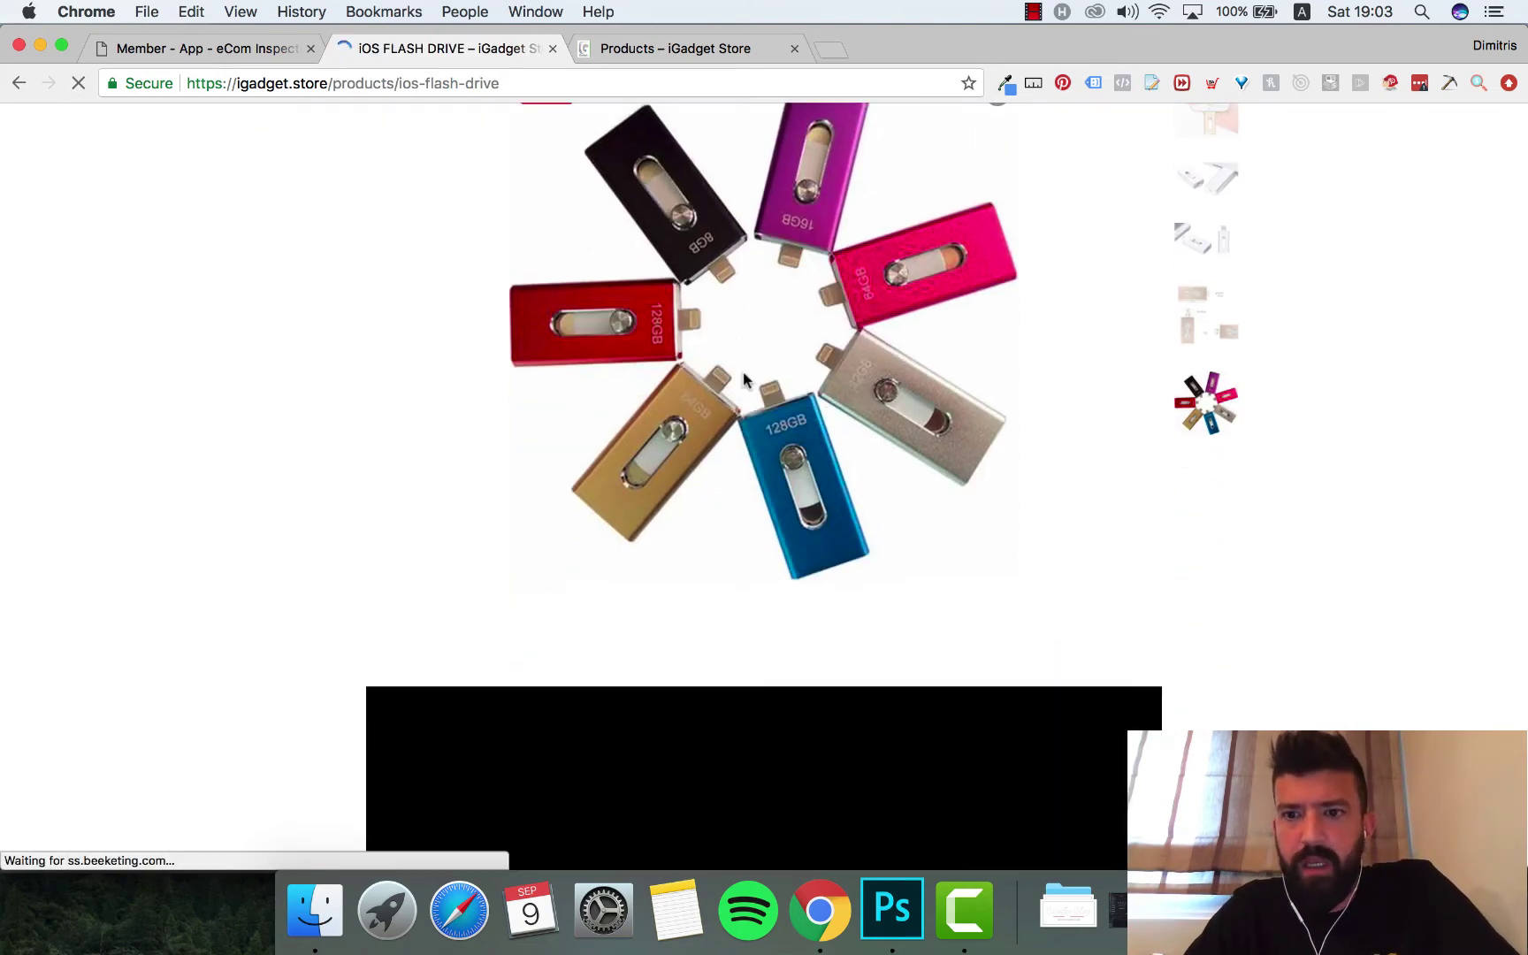
scroll(743, 378, "down", 6)
scroll(557, 530, "down", 3)
scroll(557, 530, "down", 1)
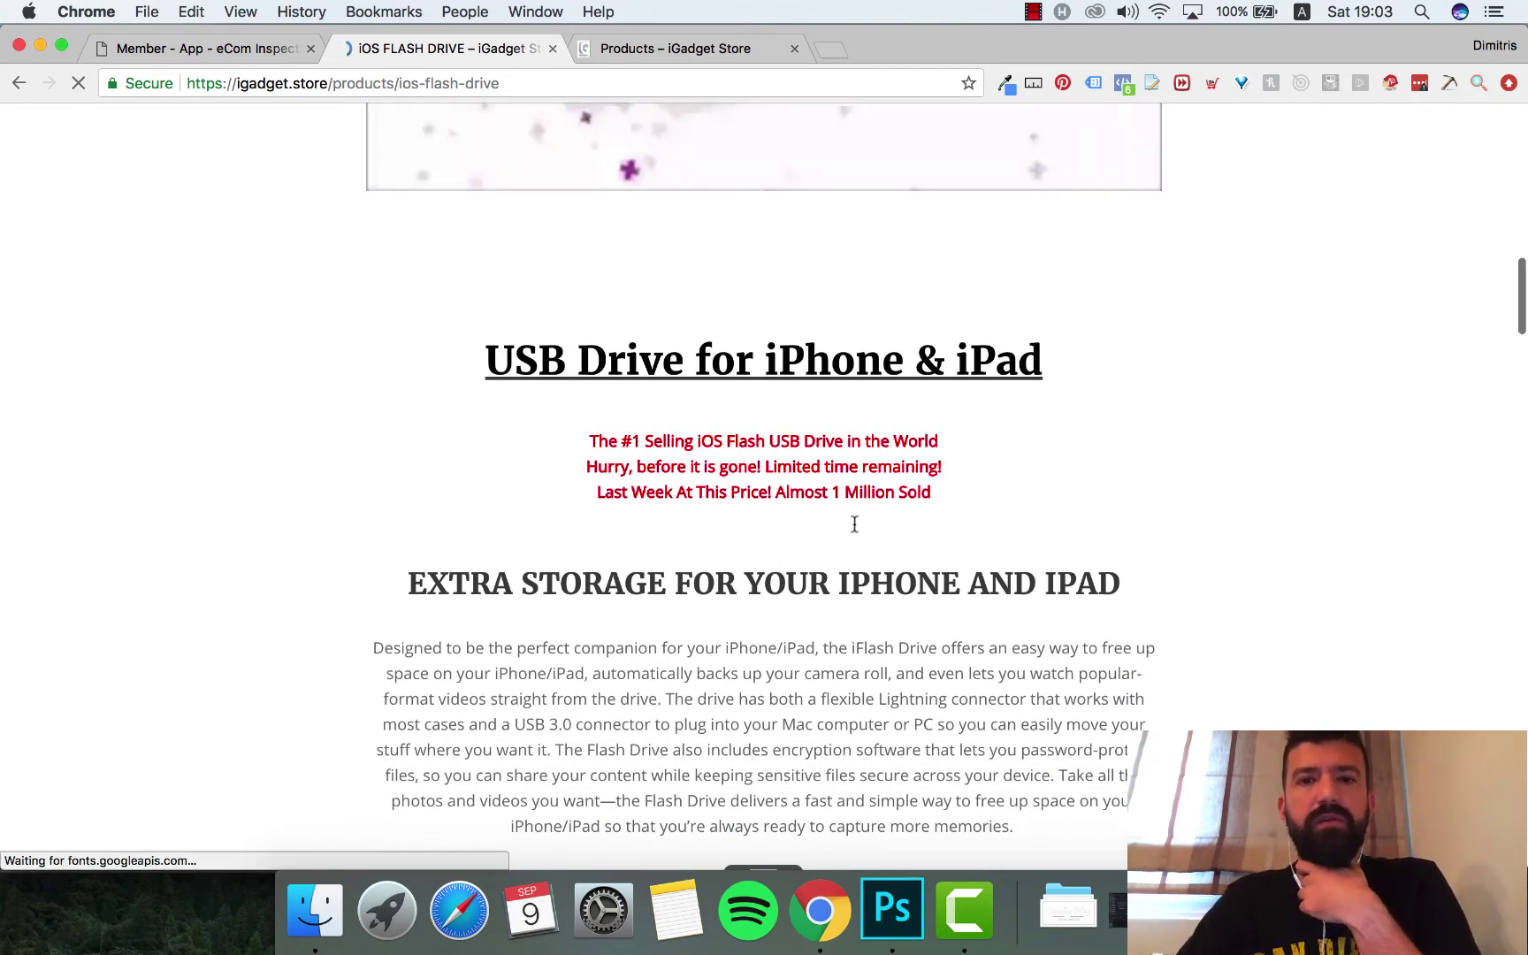
Step: Scroll through the iOS FLASH DRIVE video section, then return to eCom Inspector's results
scroll(678, 544, "down", 1)
scroll(645, 602, "up", 6)
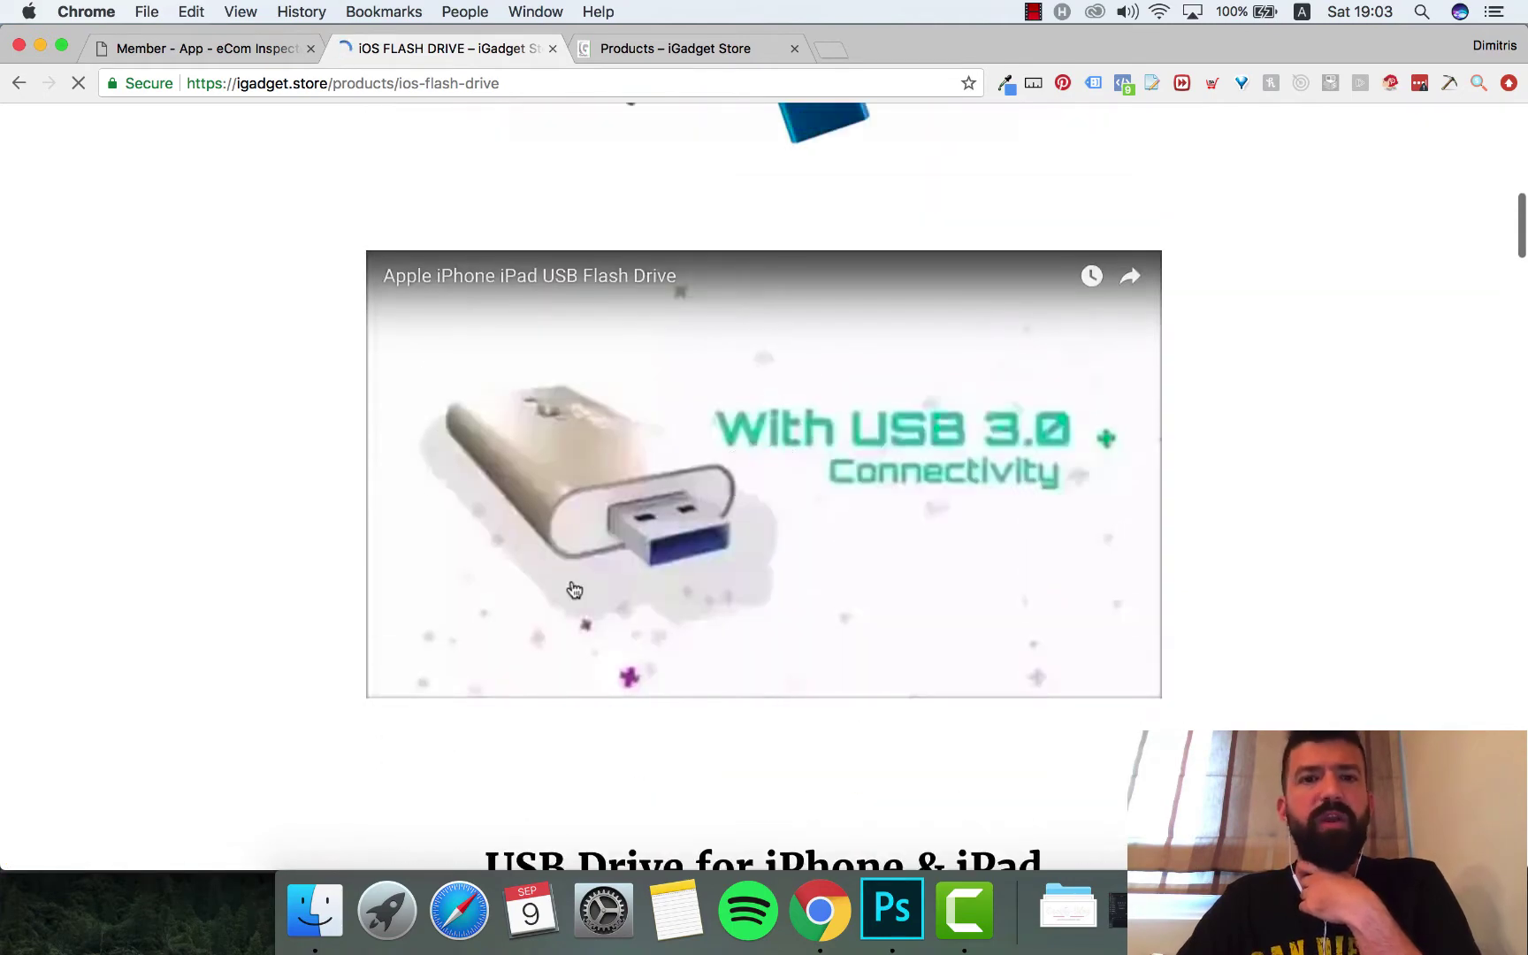
scroll(753, 489, "up", 4)
scroll(752, 489, "down", 13)
scroll(751, 489, "down", 20)
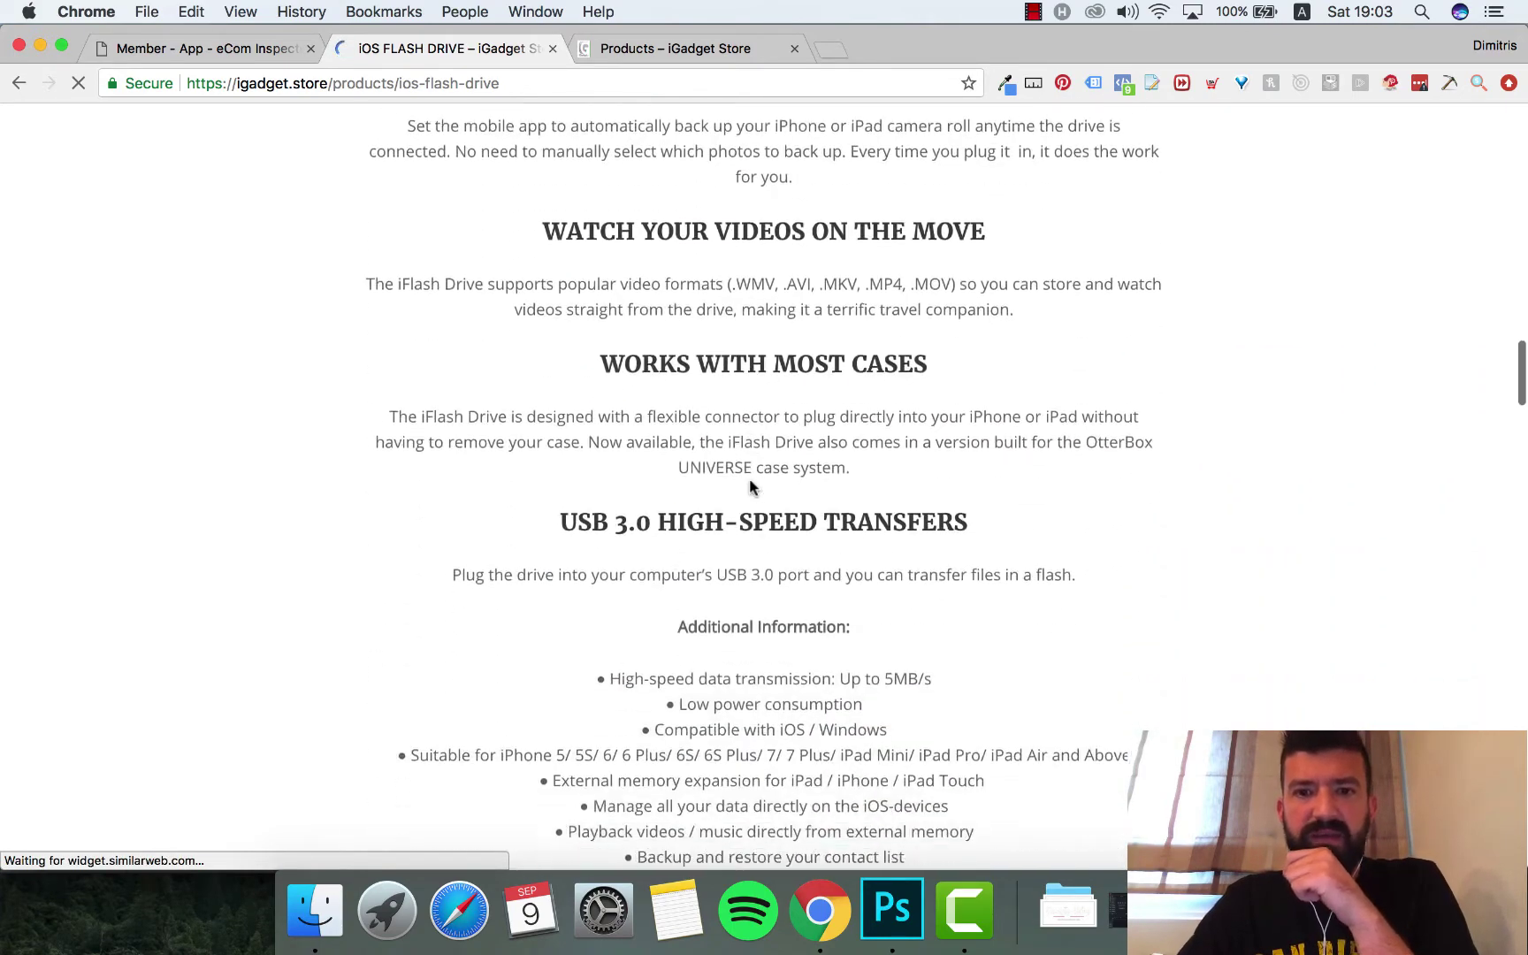
scroll(750, 488, "down", 3)
scroll(750, 488, "up", 15)
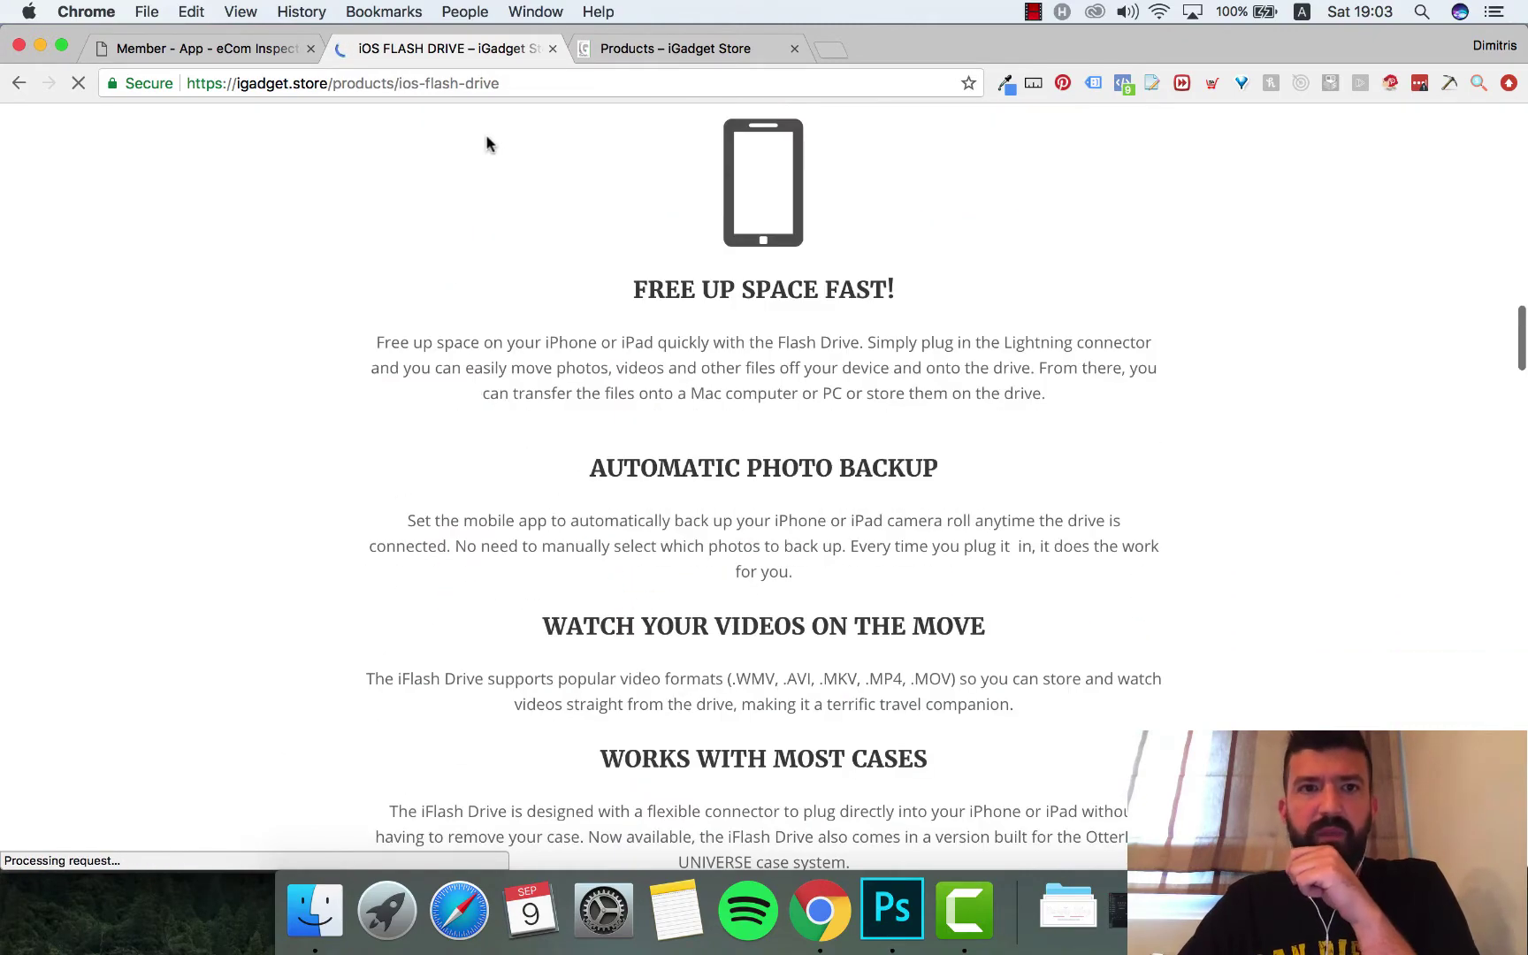
scroll(372, 451, "up", 8)
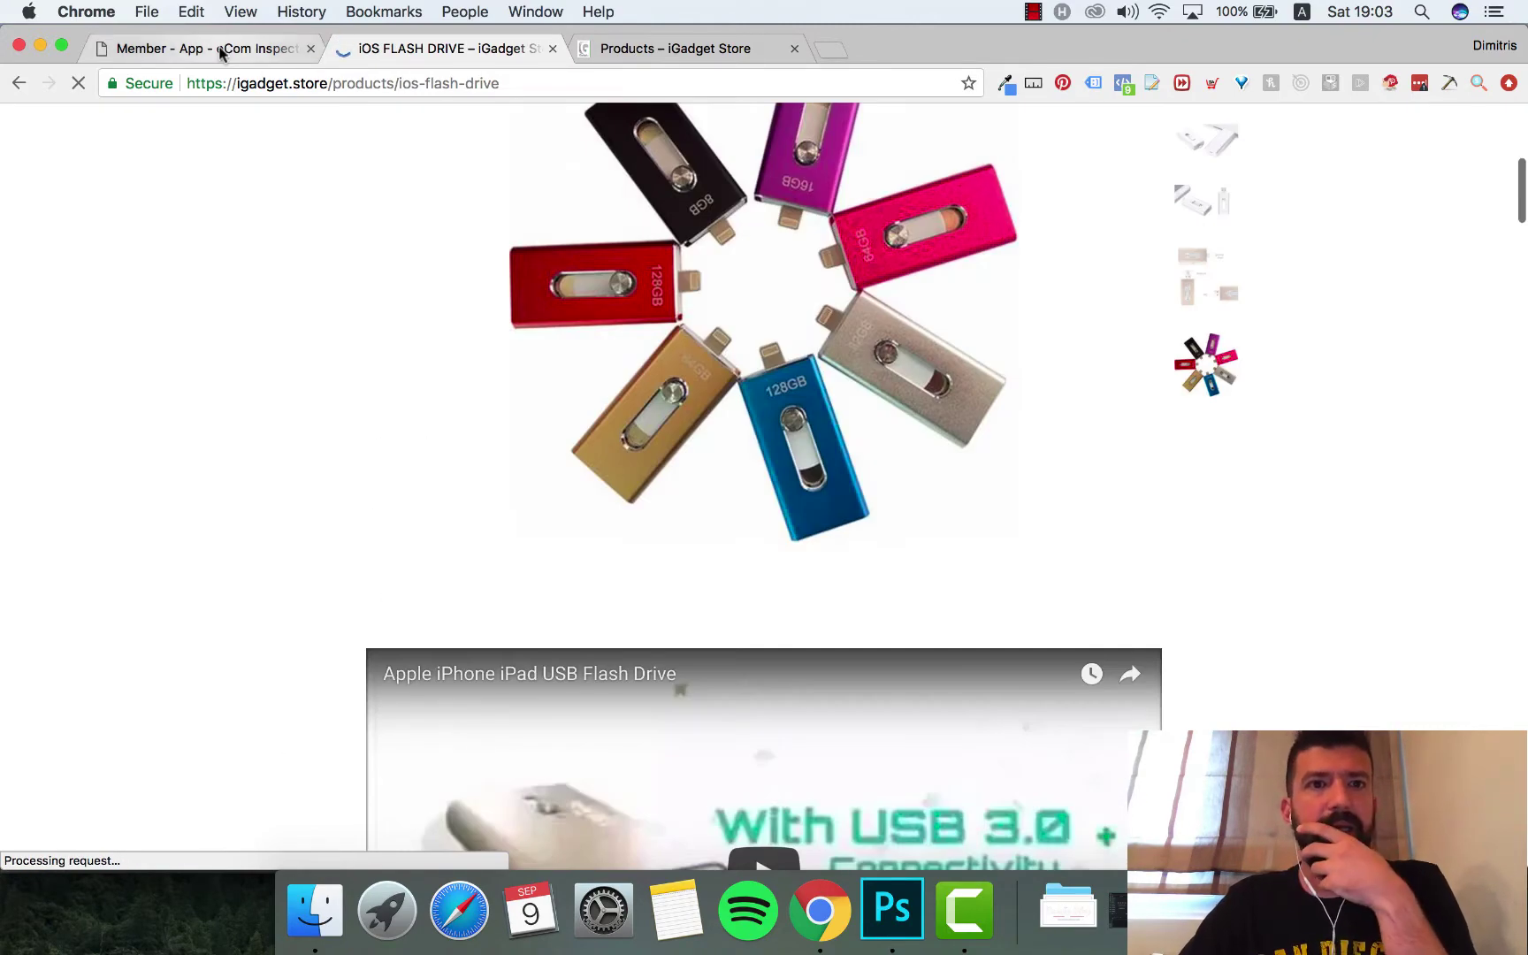
left_click(221, 53)
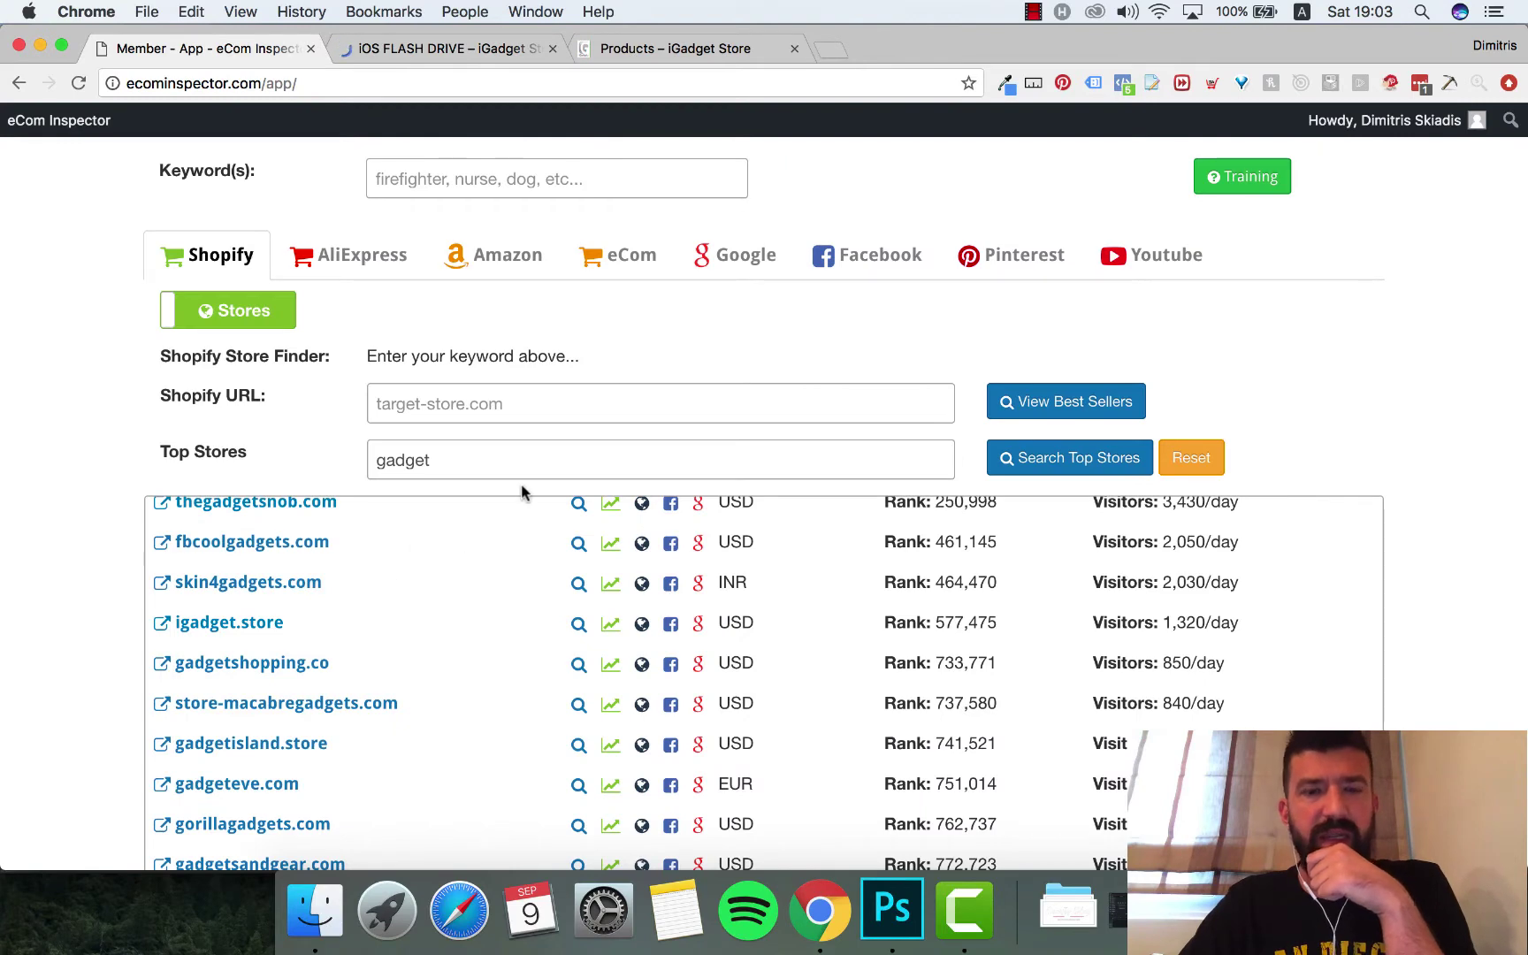
Step: Enter 'ios flash drive' as the research keyword, correcting the typos
left_click(494, 177)
type("io")
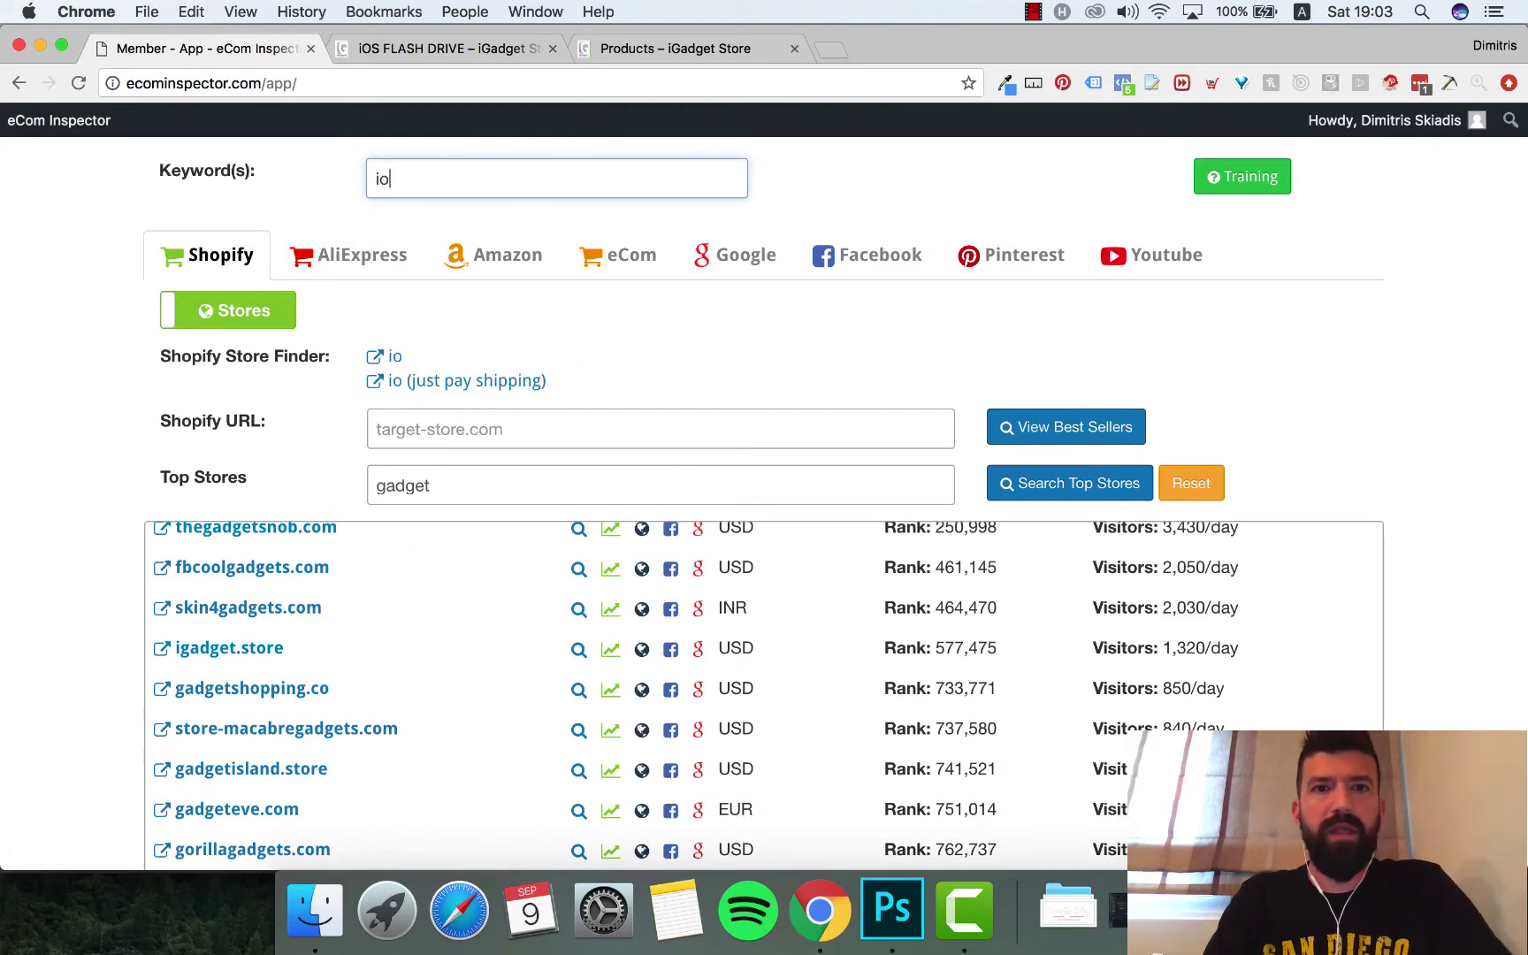
type("s flasgh")
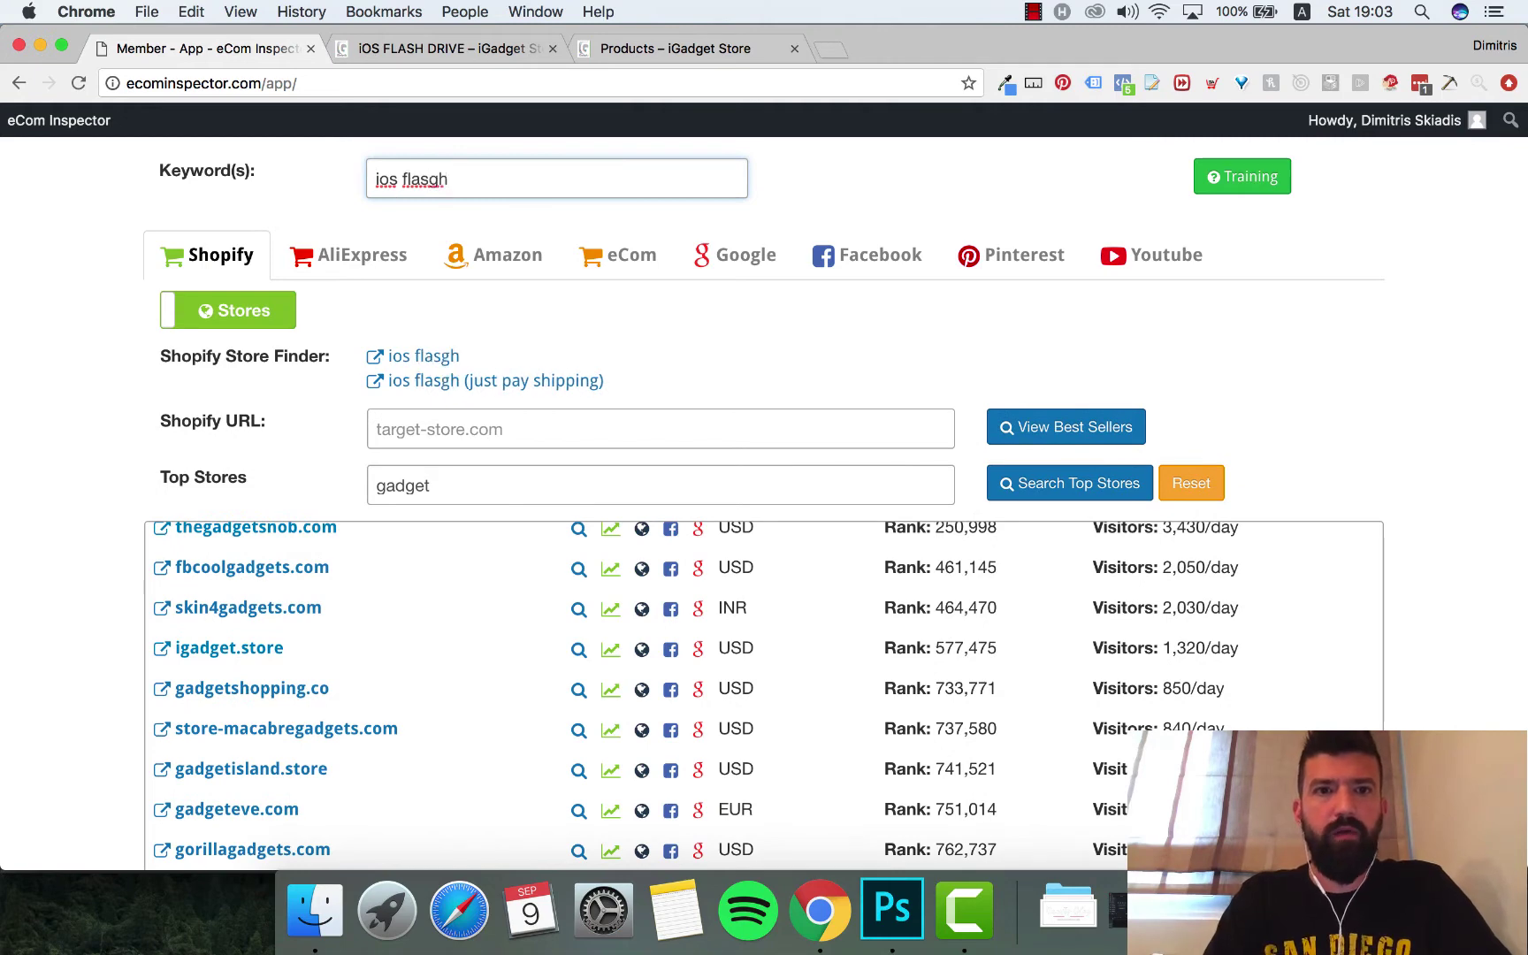
key("BackSpace")
key("BackSpace")
type("h driuve")
key("BackSpace")
key("BackSpace")
key("BackSpace")
type("ev")
key("BackSpace")
key("BackSpace")
type("ve")
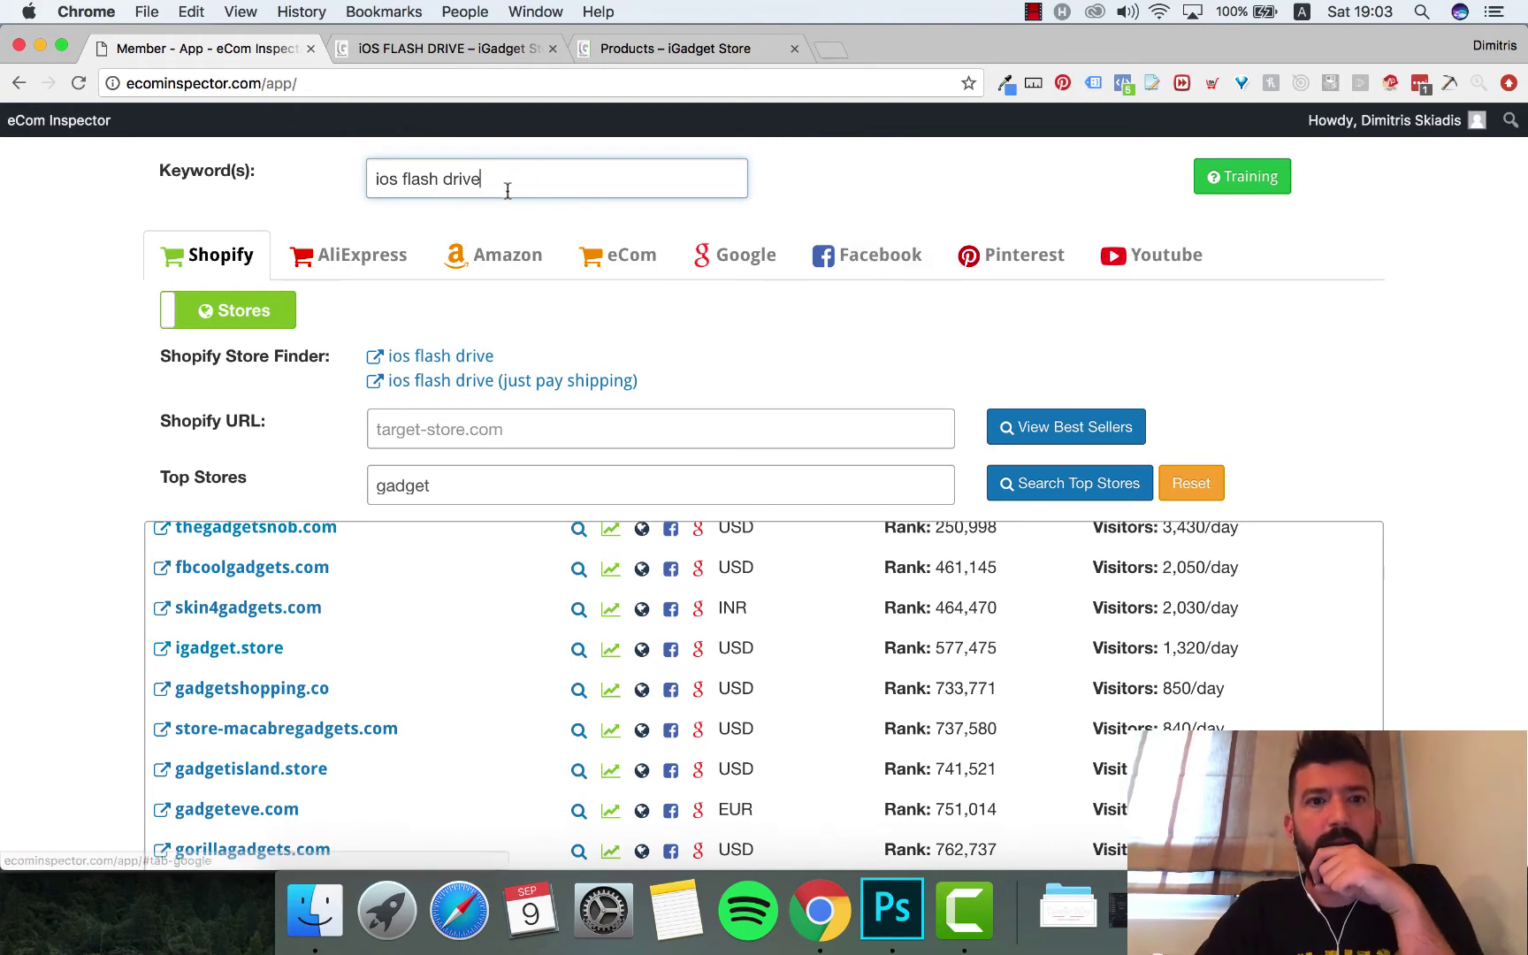
Step: Find Shopify stores selling 'ios flash drive' and open iGadget Store plus another result in new tabs
left_click(448, 356)
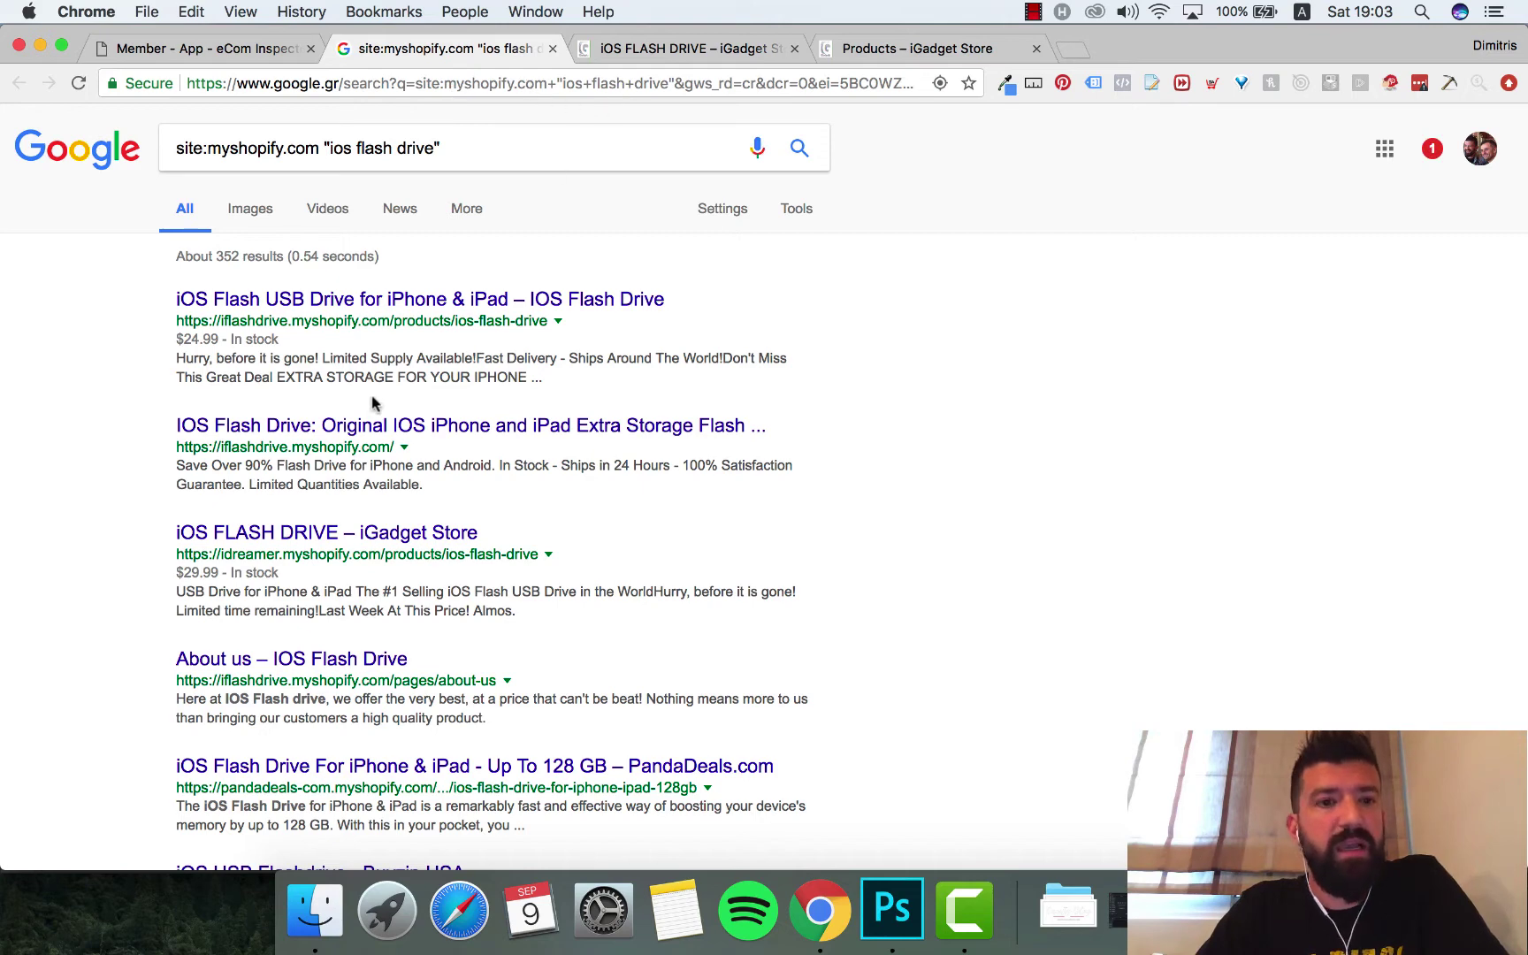
left_click(411, 539, "super")
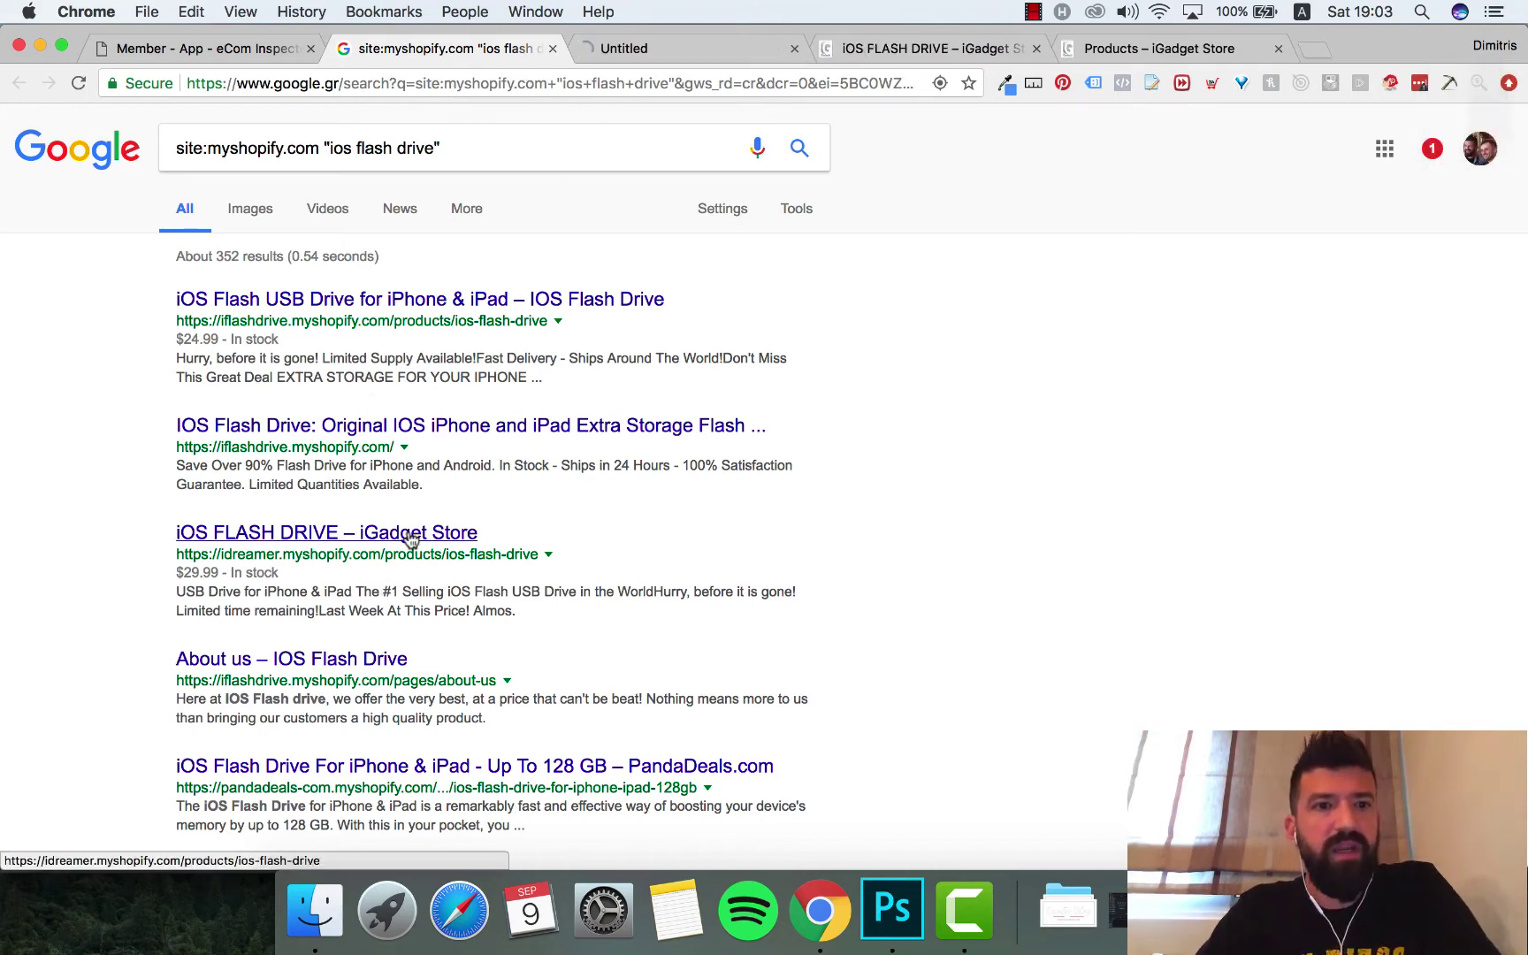
left_click(406, 426, "super")
left_click(177, 48)
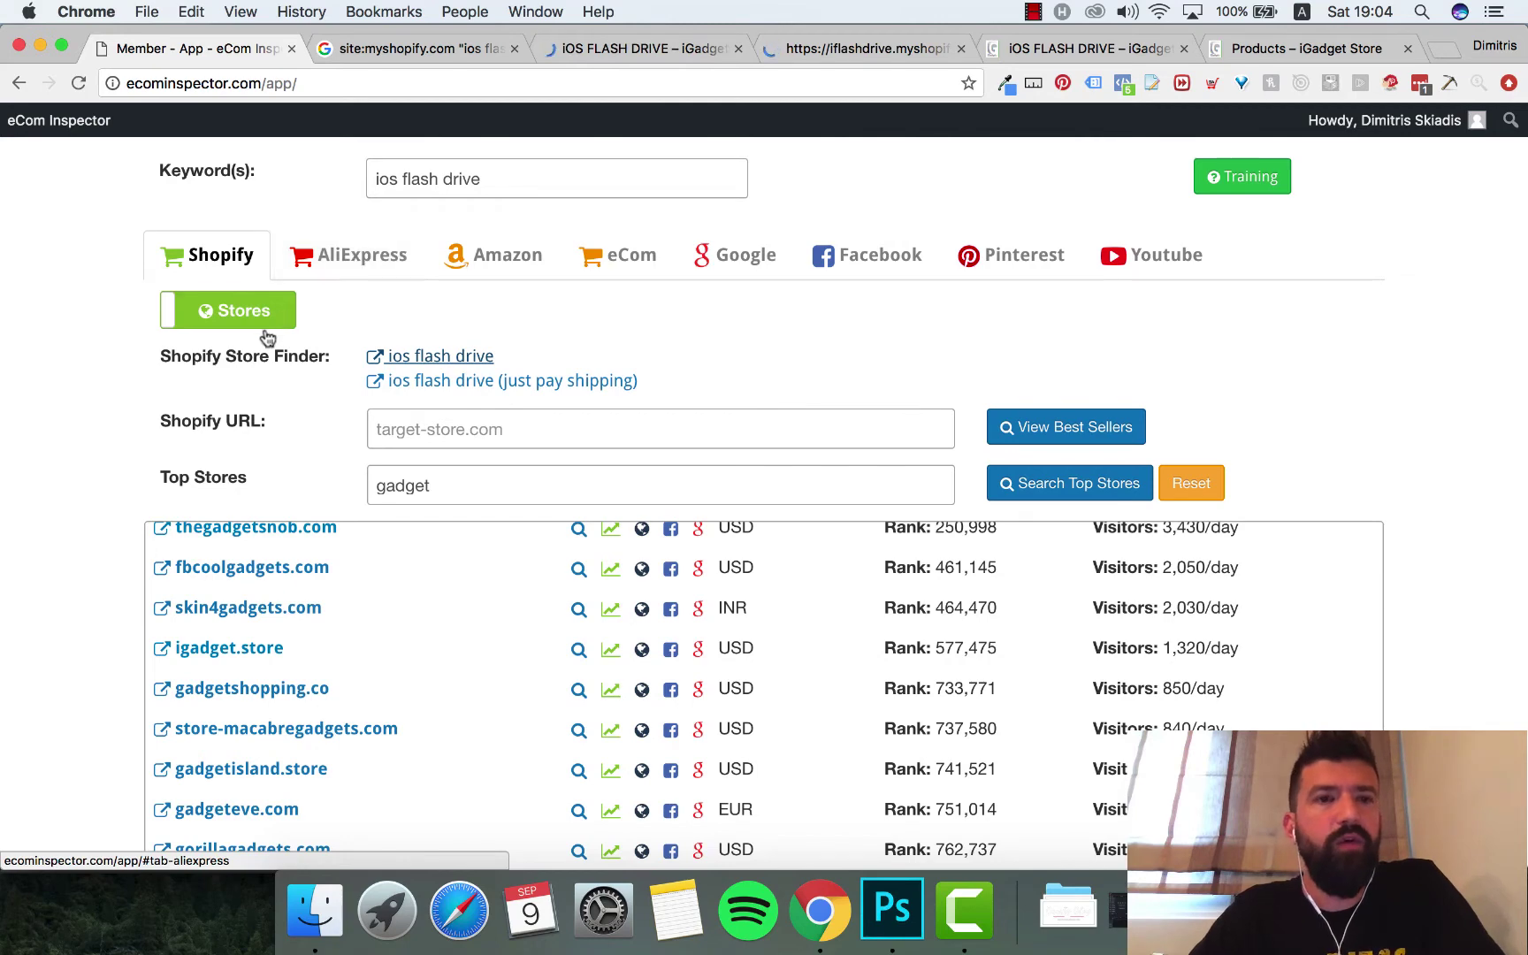
Step: Fetch AliExpress product listings for 'ios flash drive' and scan their ePacket and processing times
left_click(360, 256)
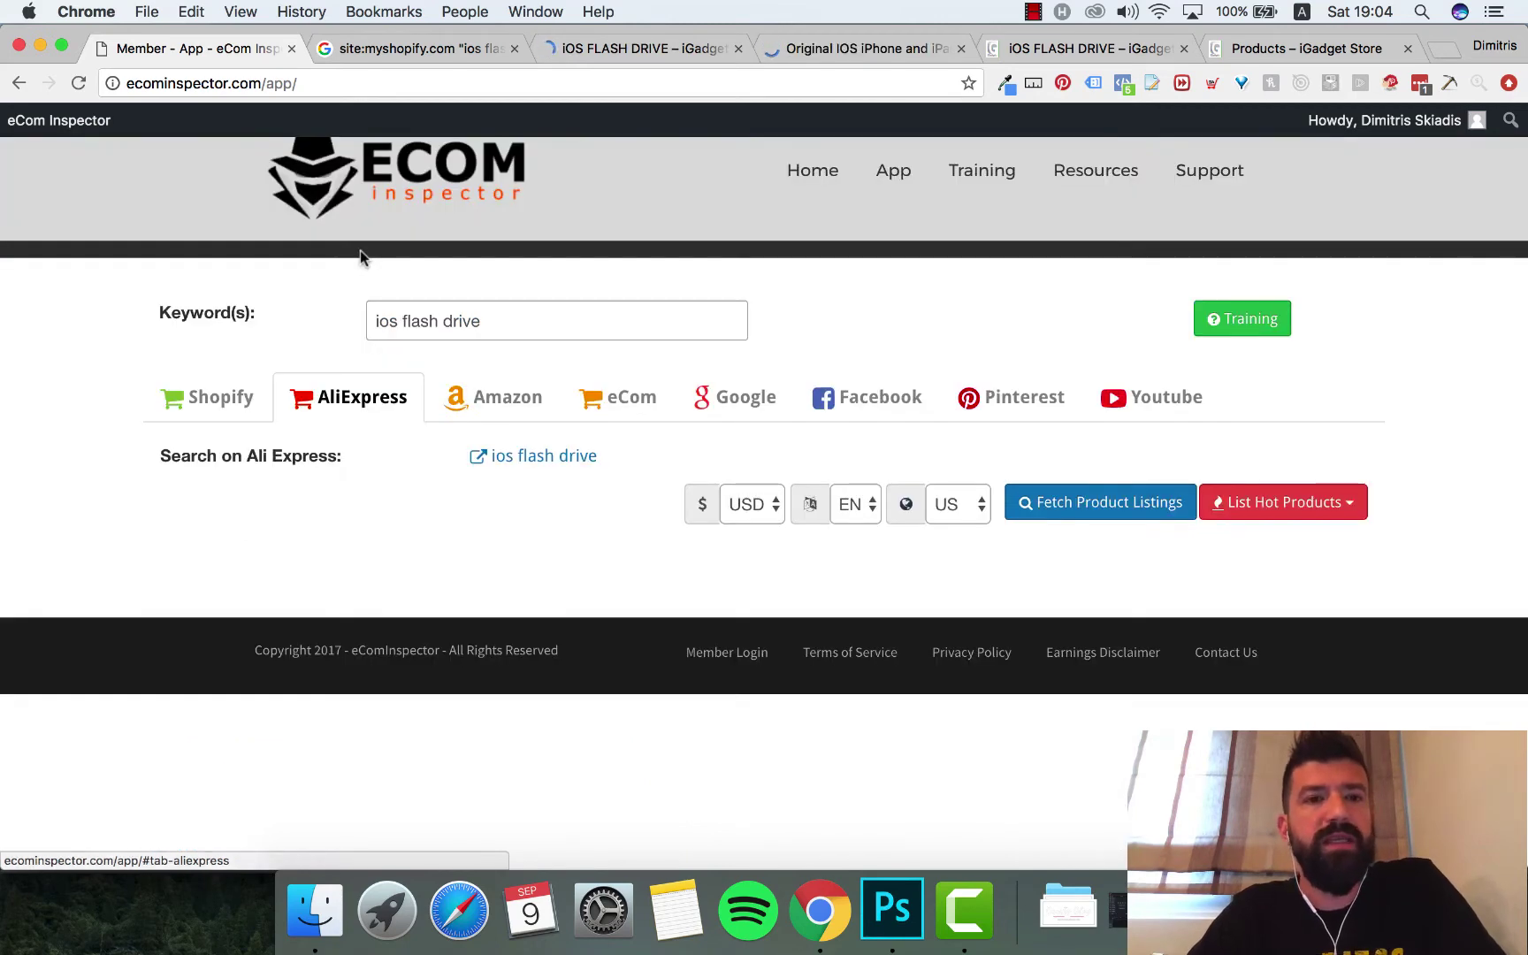
left_click(1112, 513)
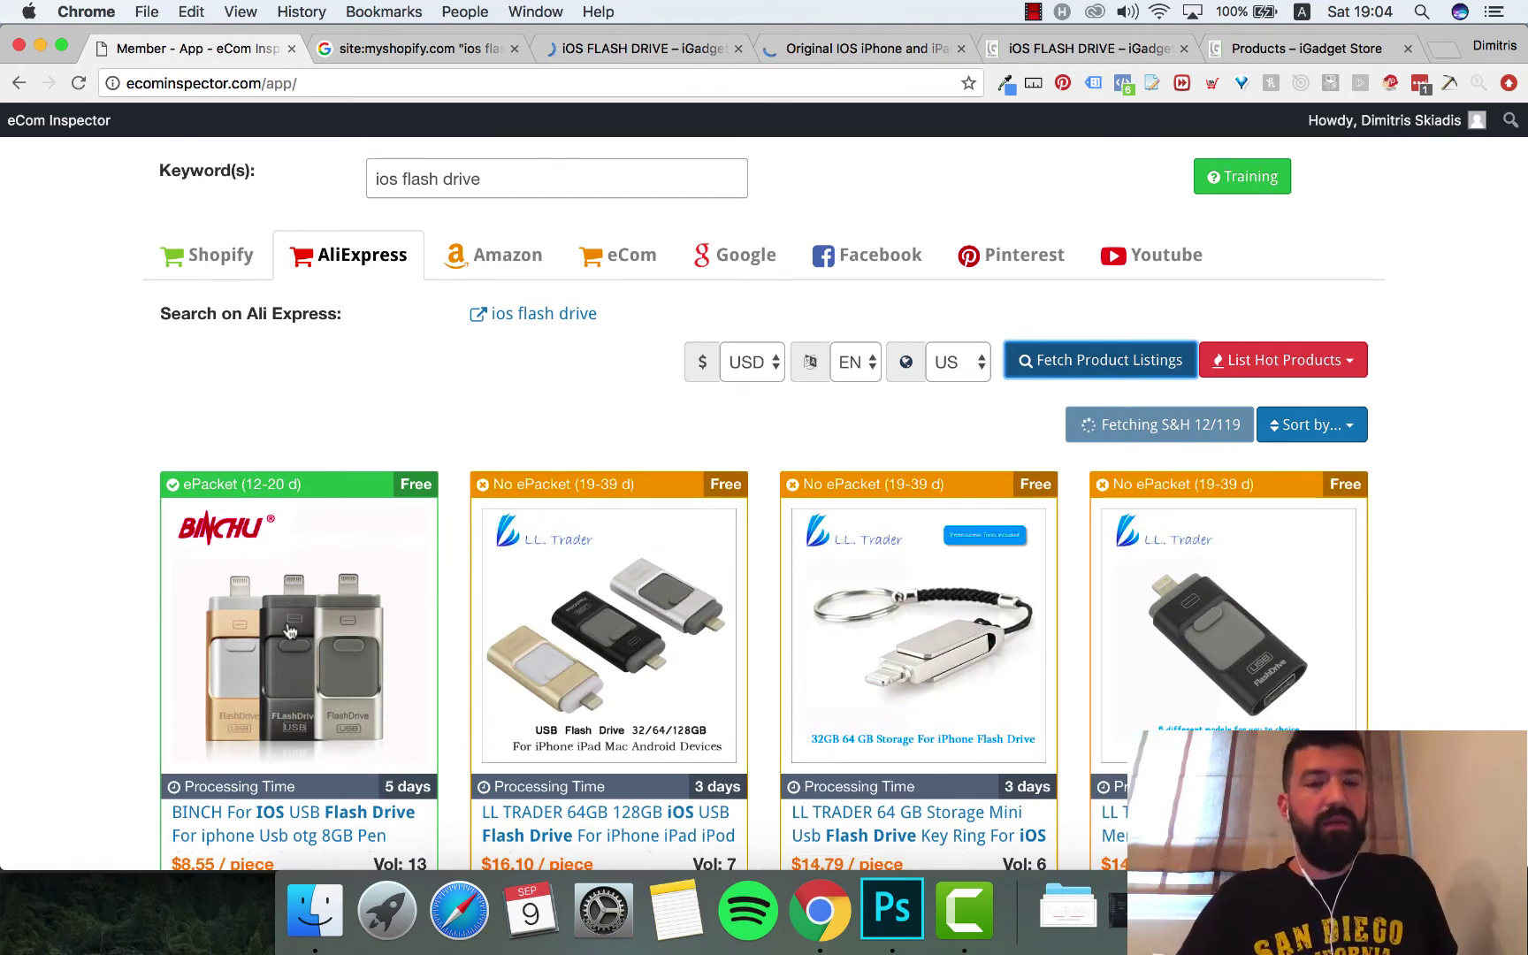
scroll(289, 630, "down", 5)
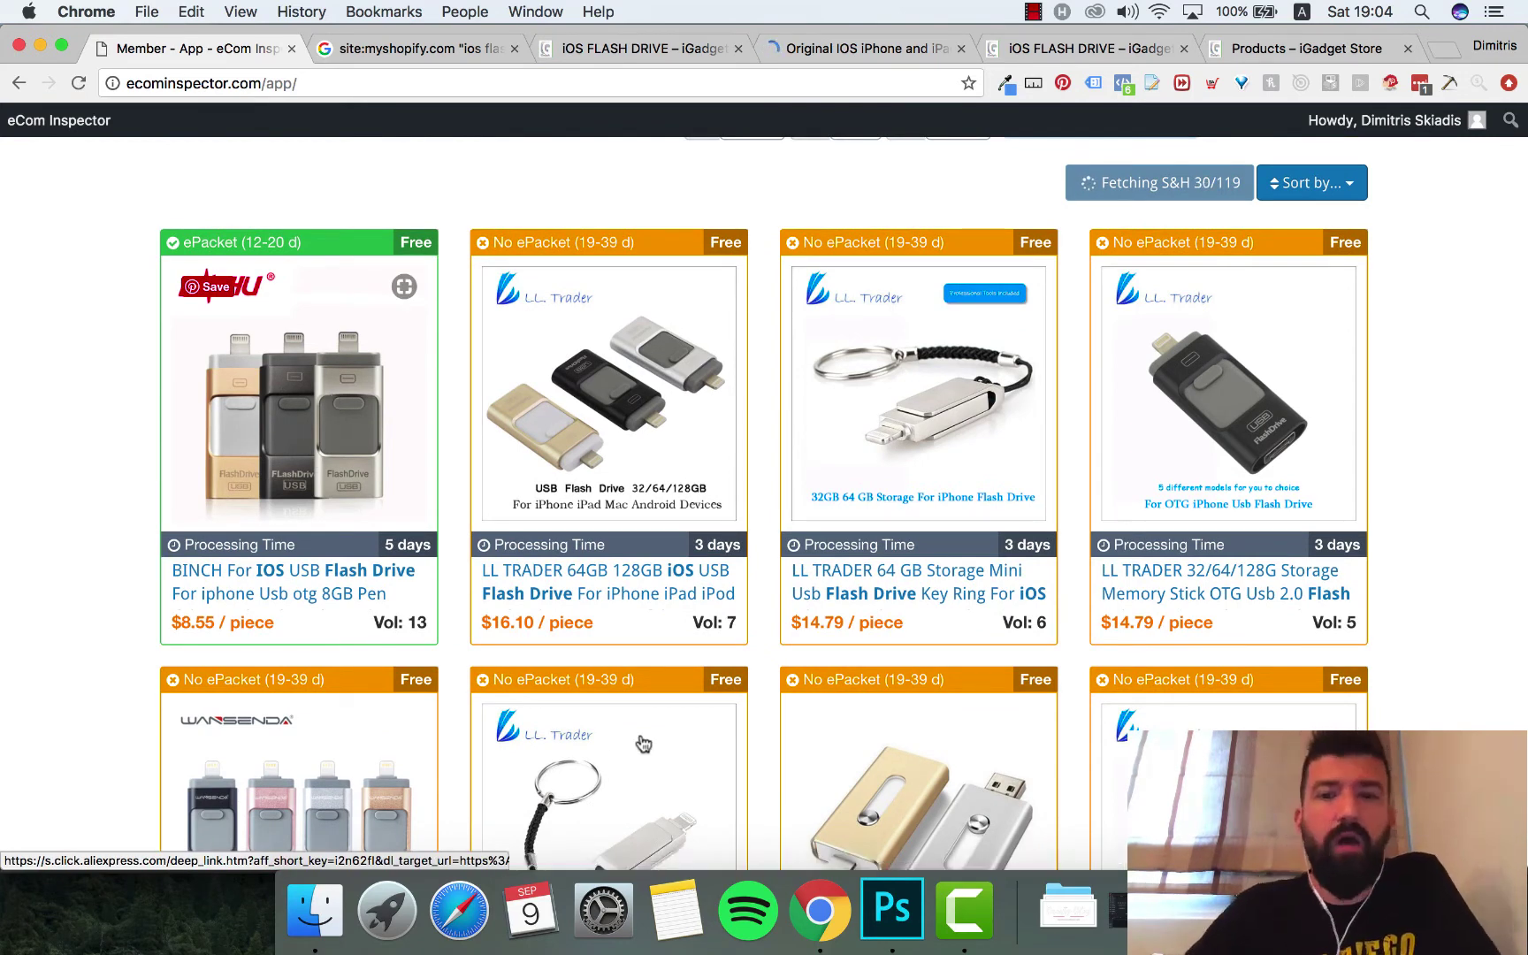
scroll(726, 494, "down", 6)
scroll(733, 492, "down", 8)
scroll(383, 513, "up", 15)
scroll(383, 513, "up", 10)
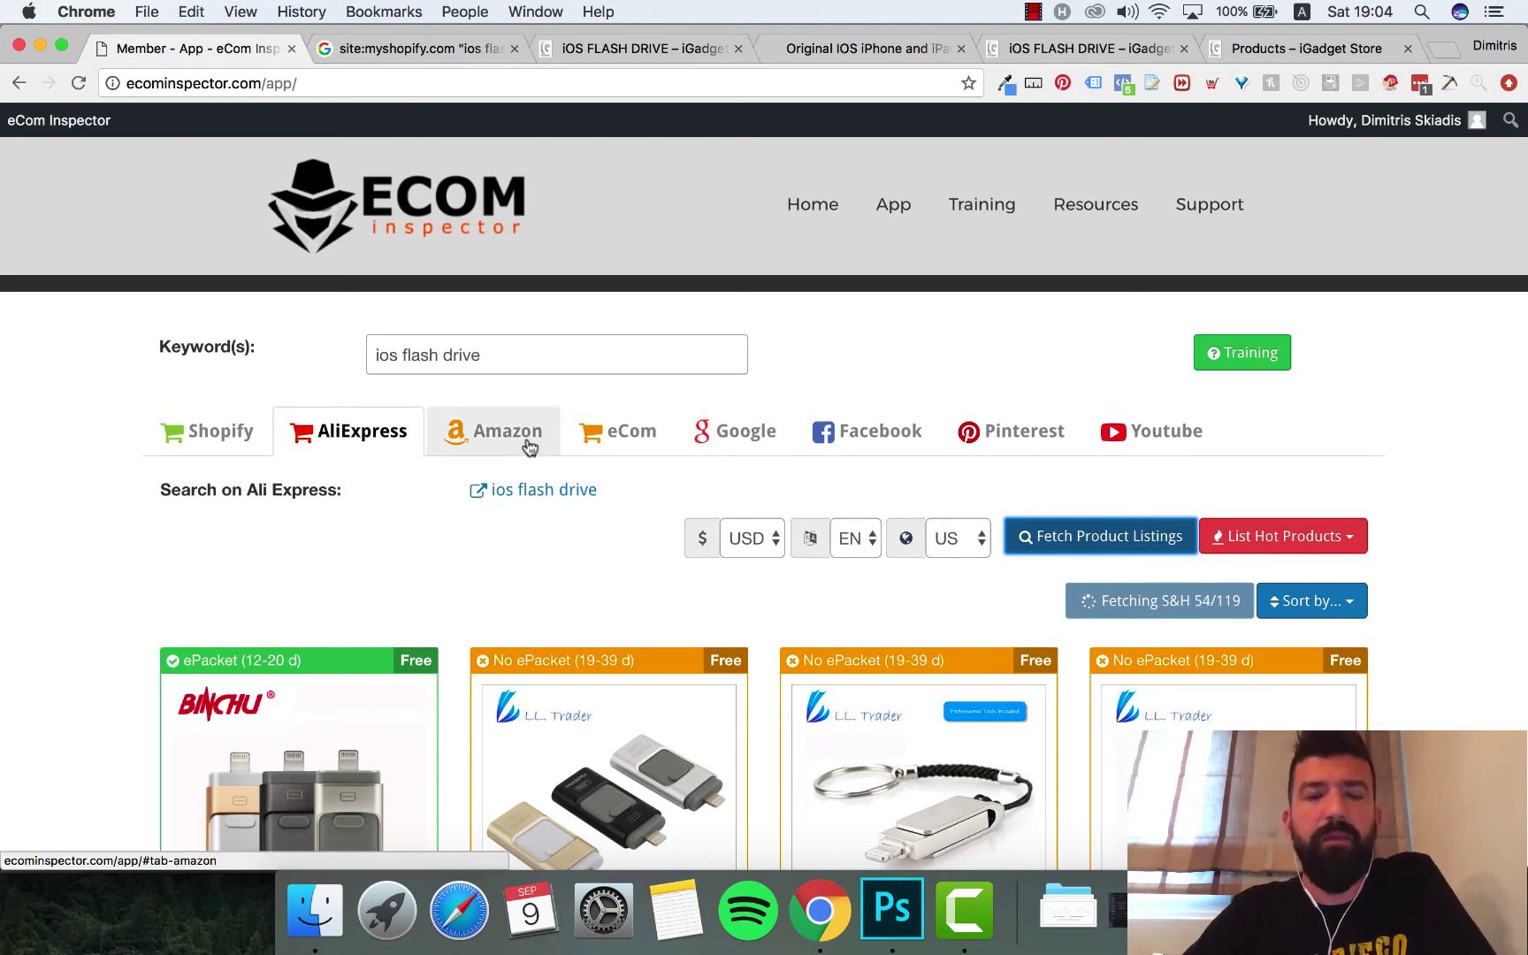
scroll(338, 635, "down", 3)
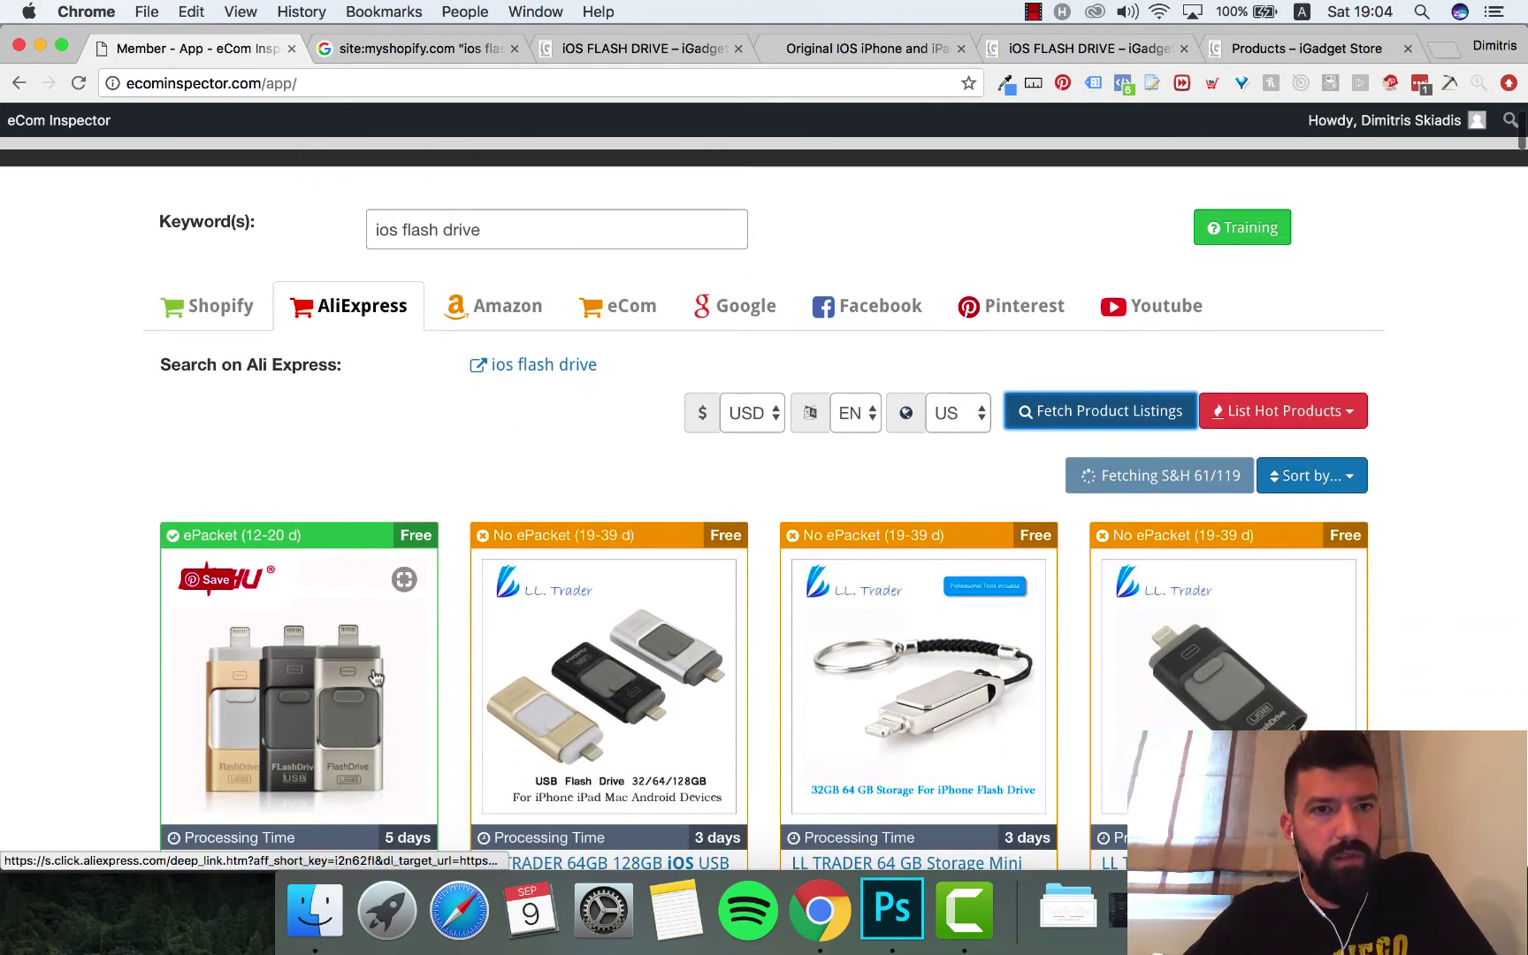
Step: Check the iGadget Store product page, blocking its notification request
left_click(650, 50)
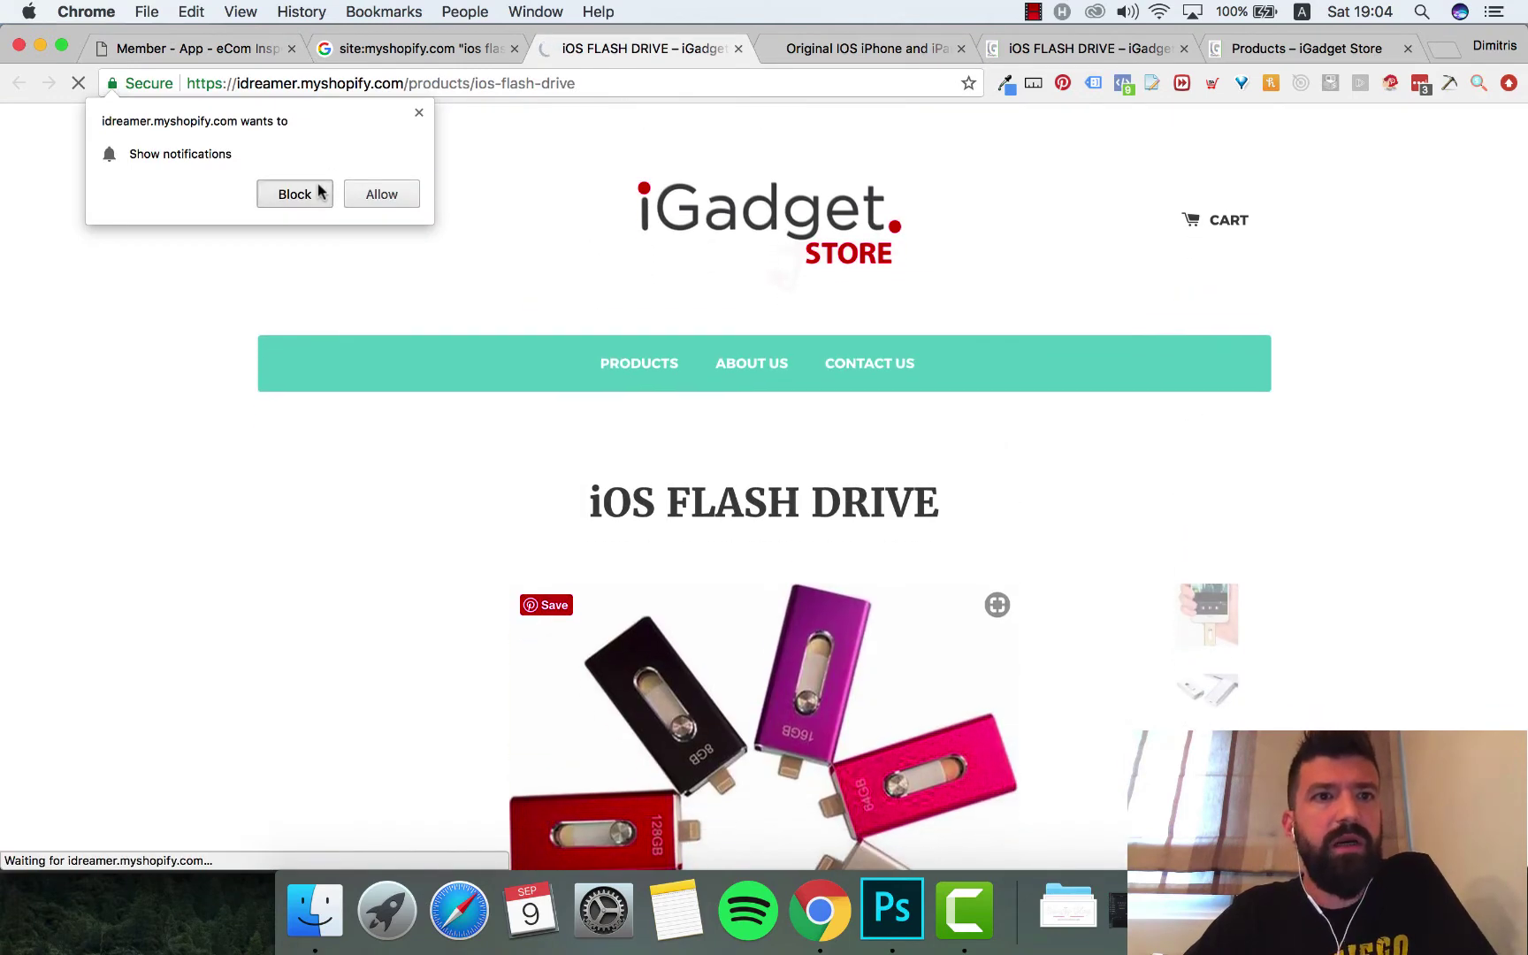
left_click(318, 190)
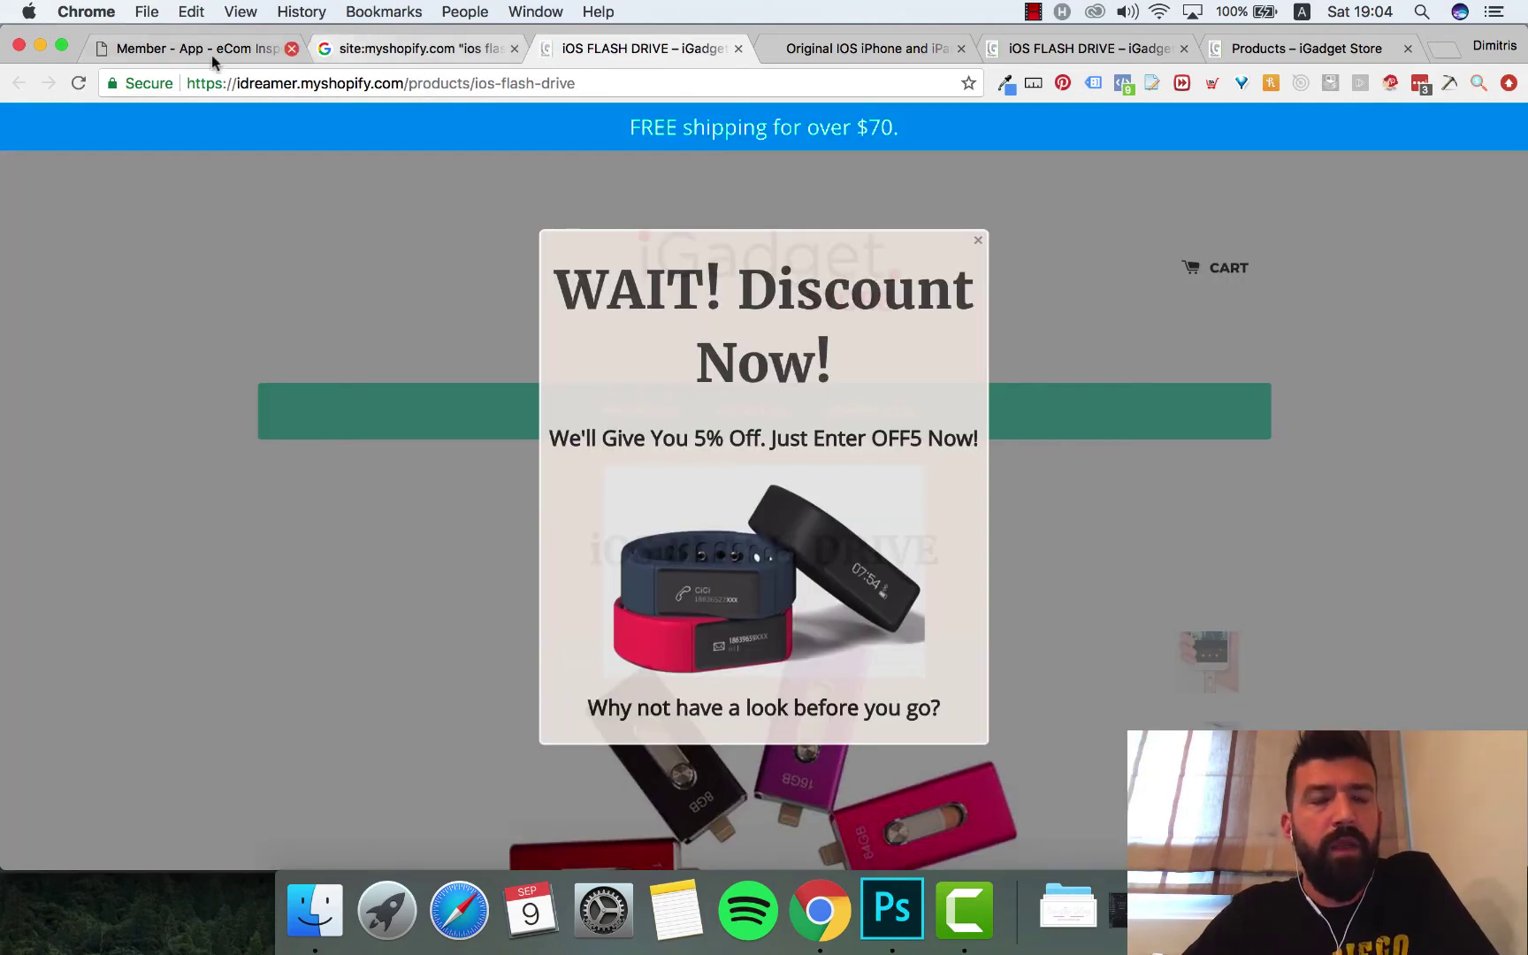
left_click(212, 53)
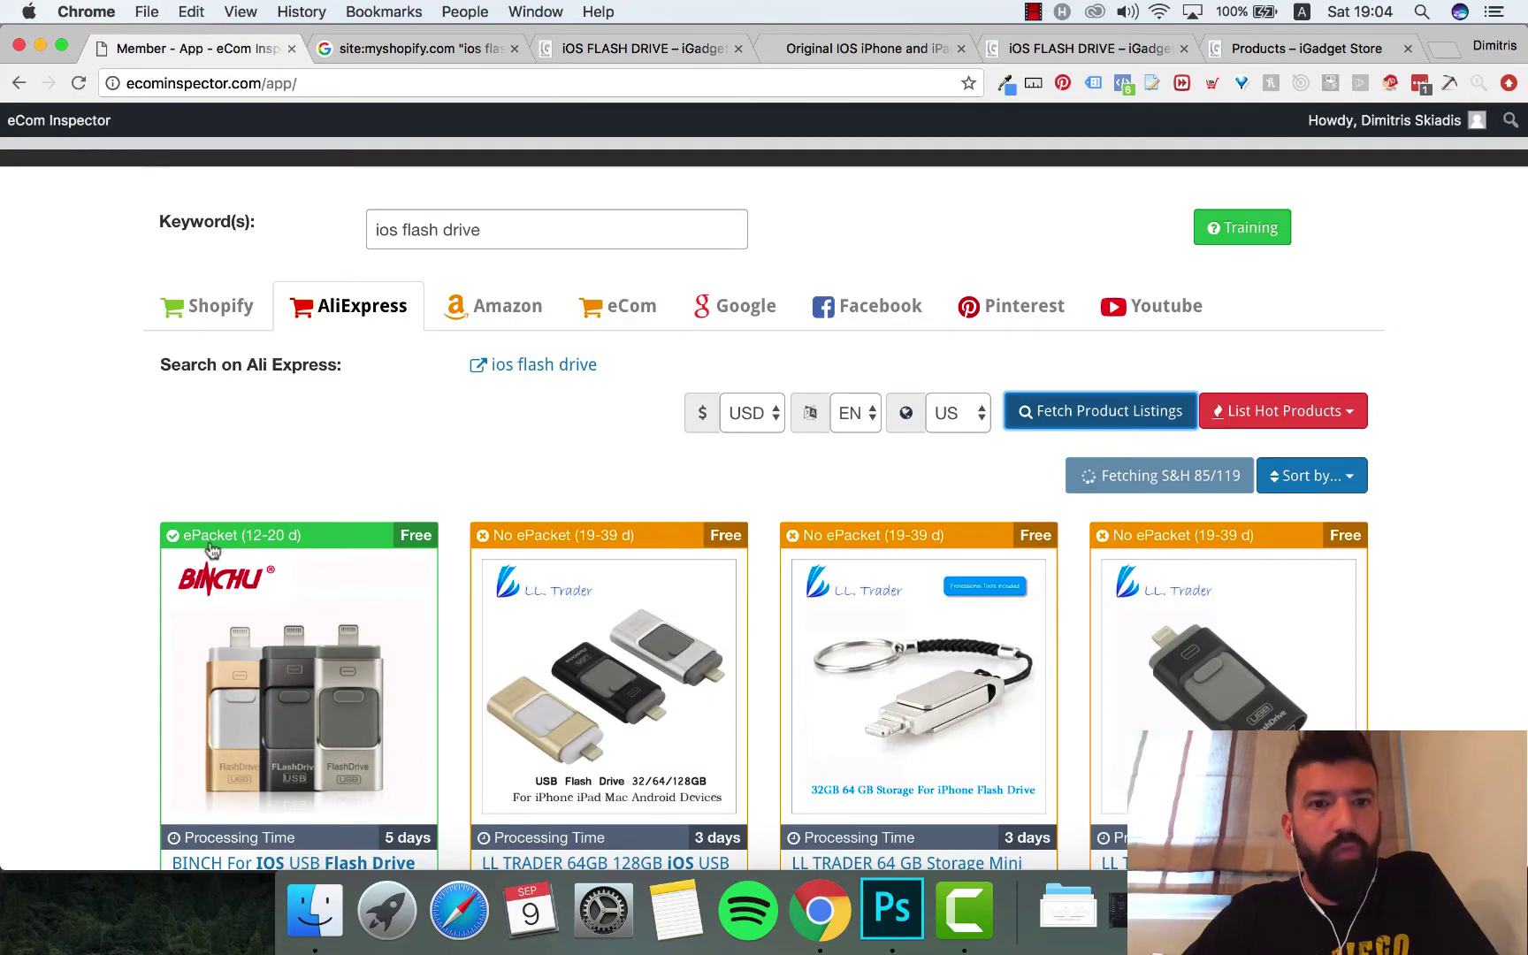
Step: Go from the Amazon section to the eCom section's eBay, Etsy and Wanelo links for 'ios flash drive'
left_click(502, 323)
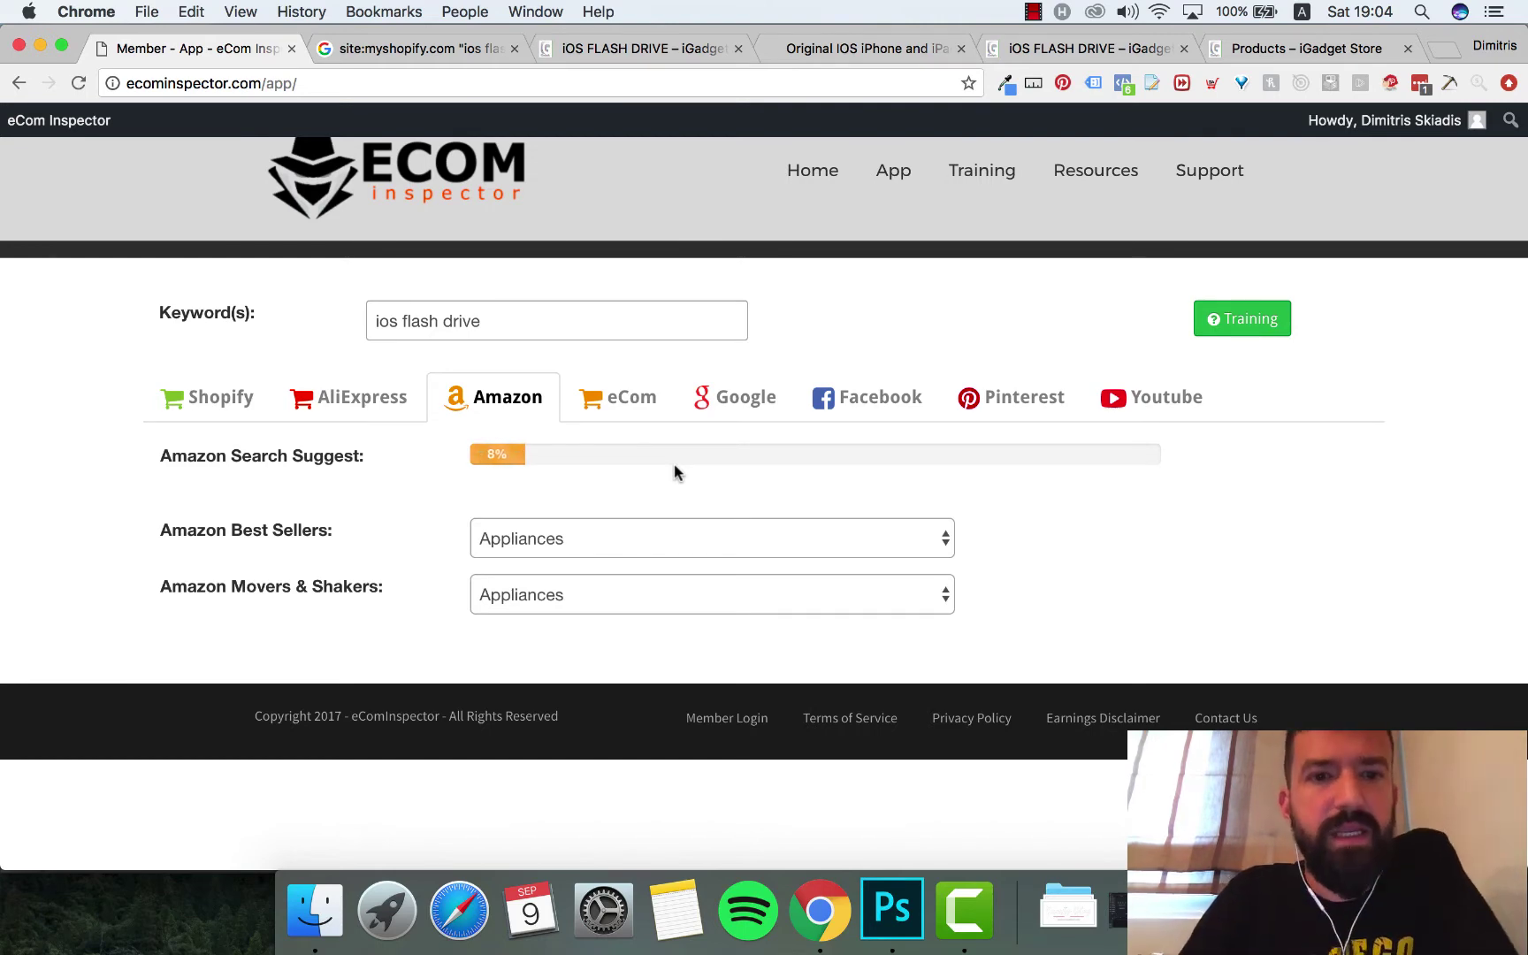
left_click(611, 405)
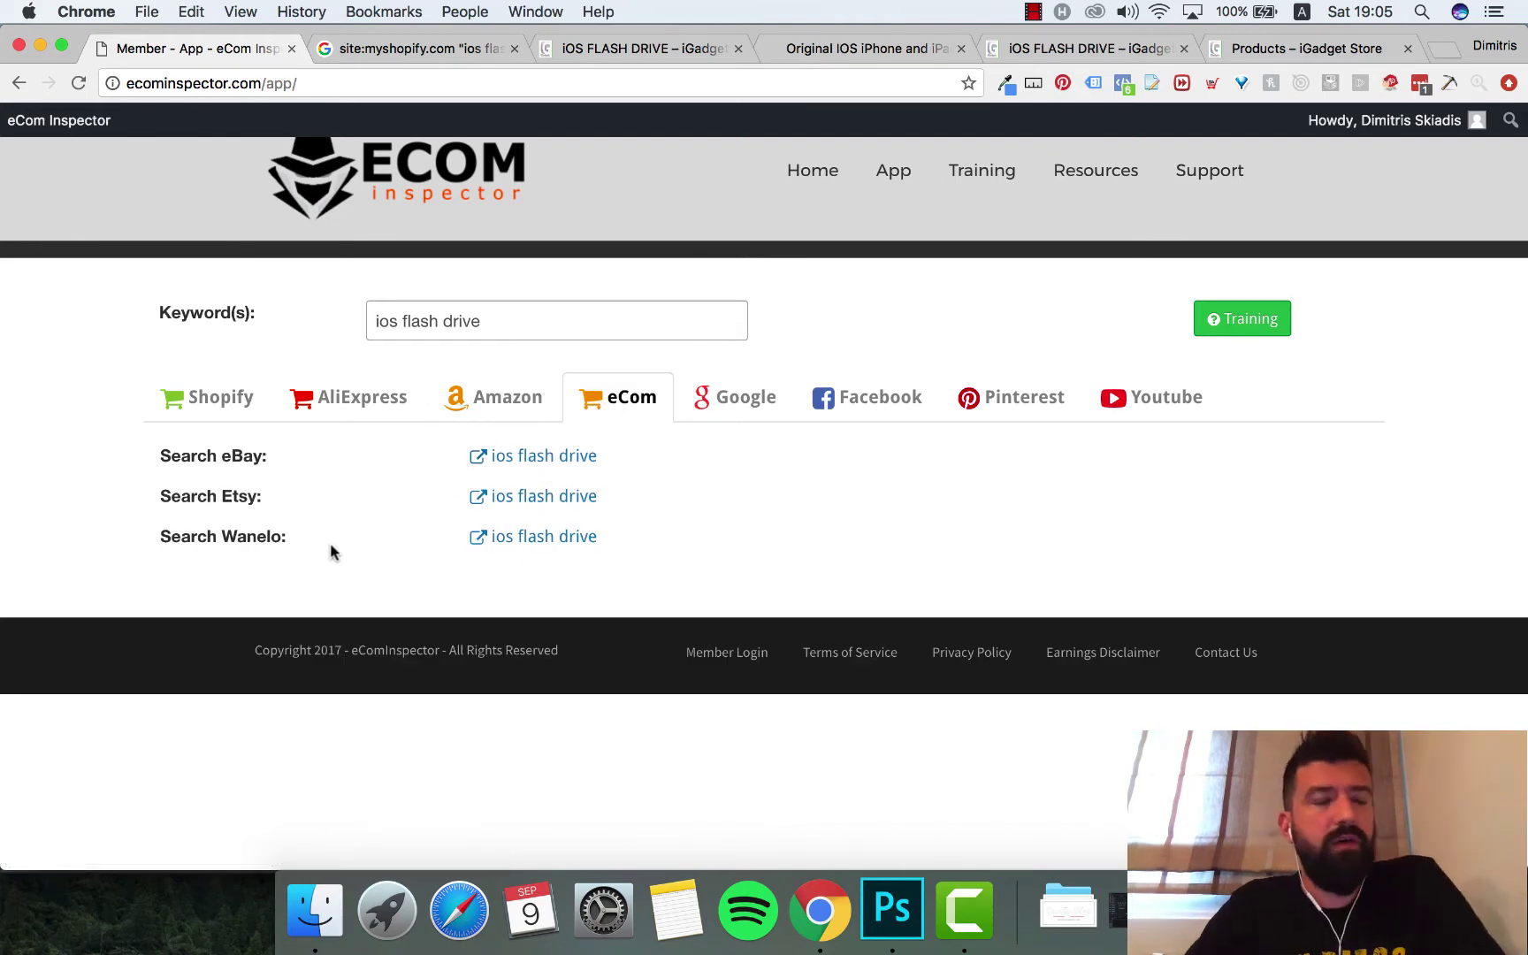
Step: Open an Etsy search for 'ios flash drive' in a new tab, scroll its results, then reopen the Amazon section
left_click(558, 505, "super")
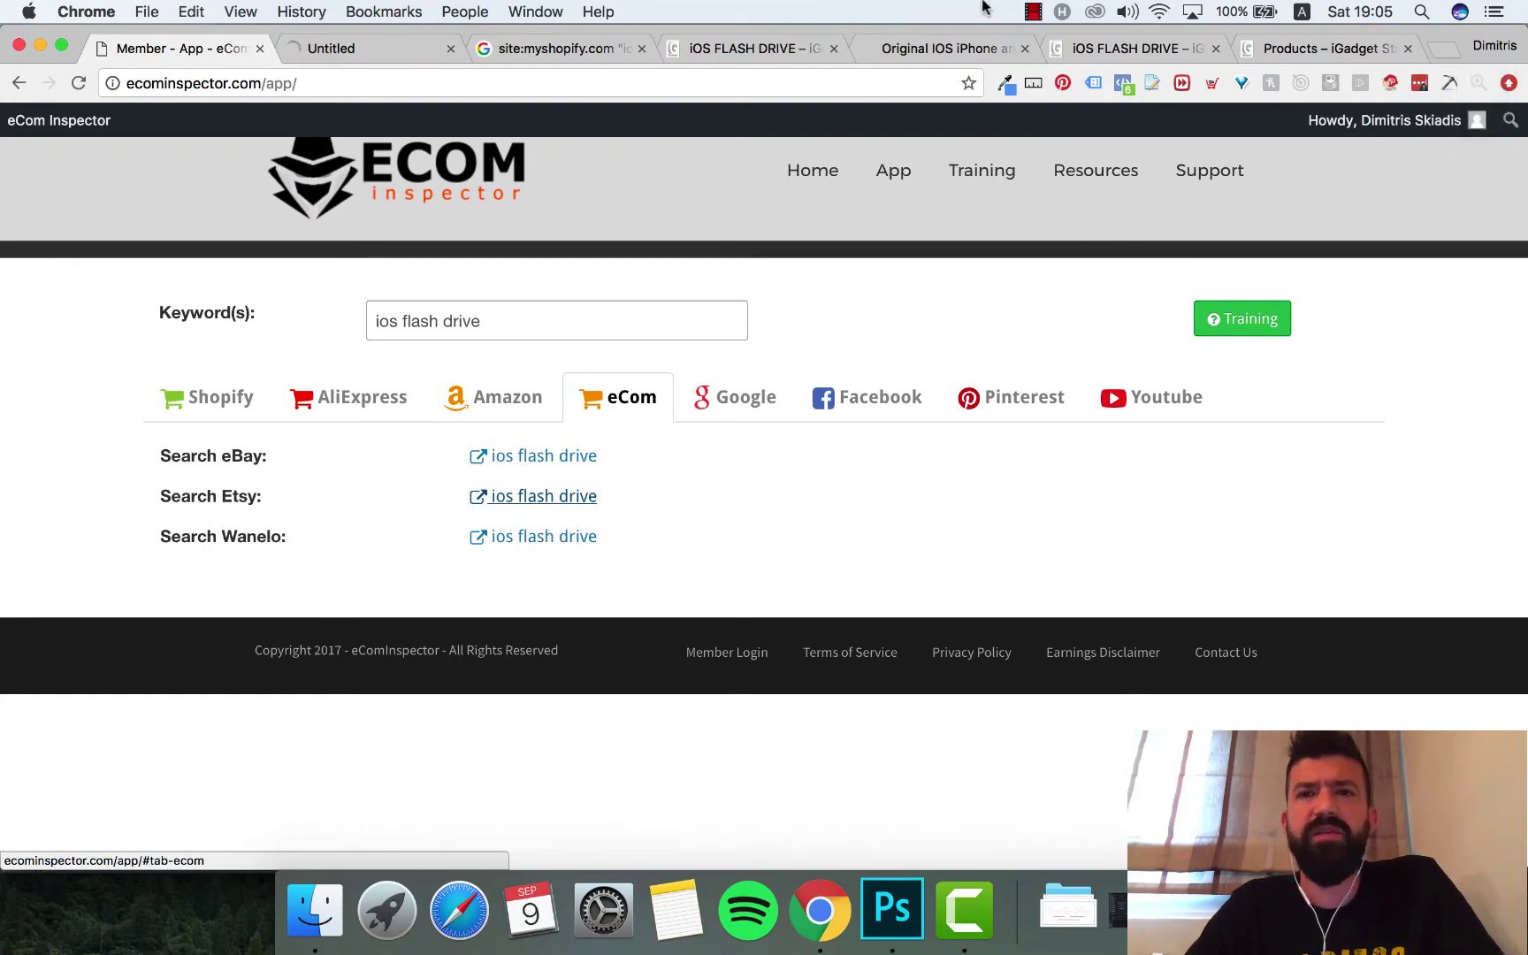
left_click(355, 49)
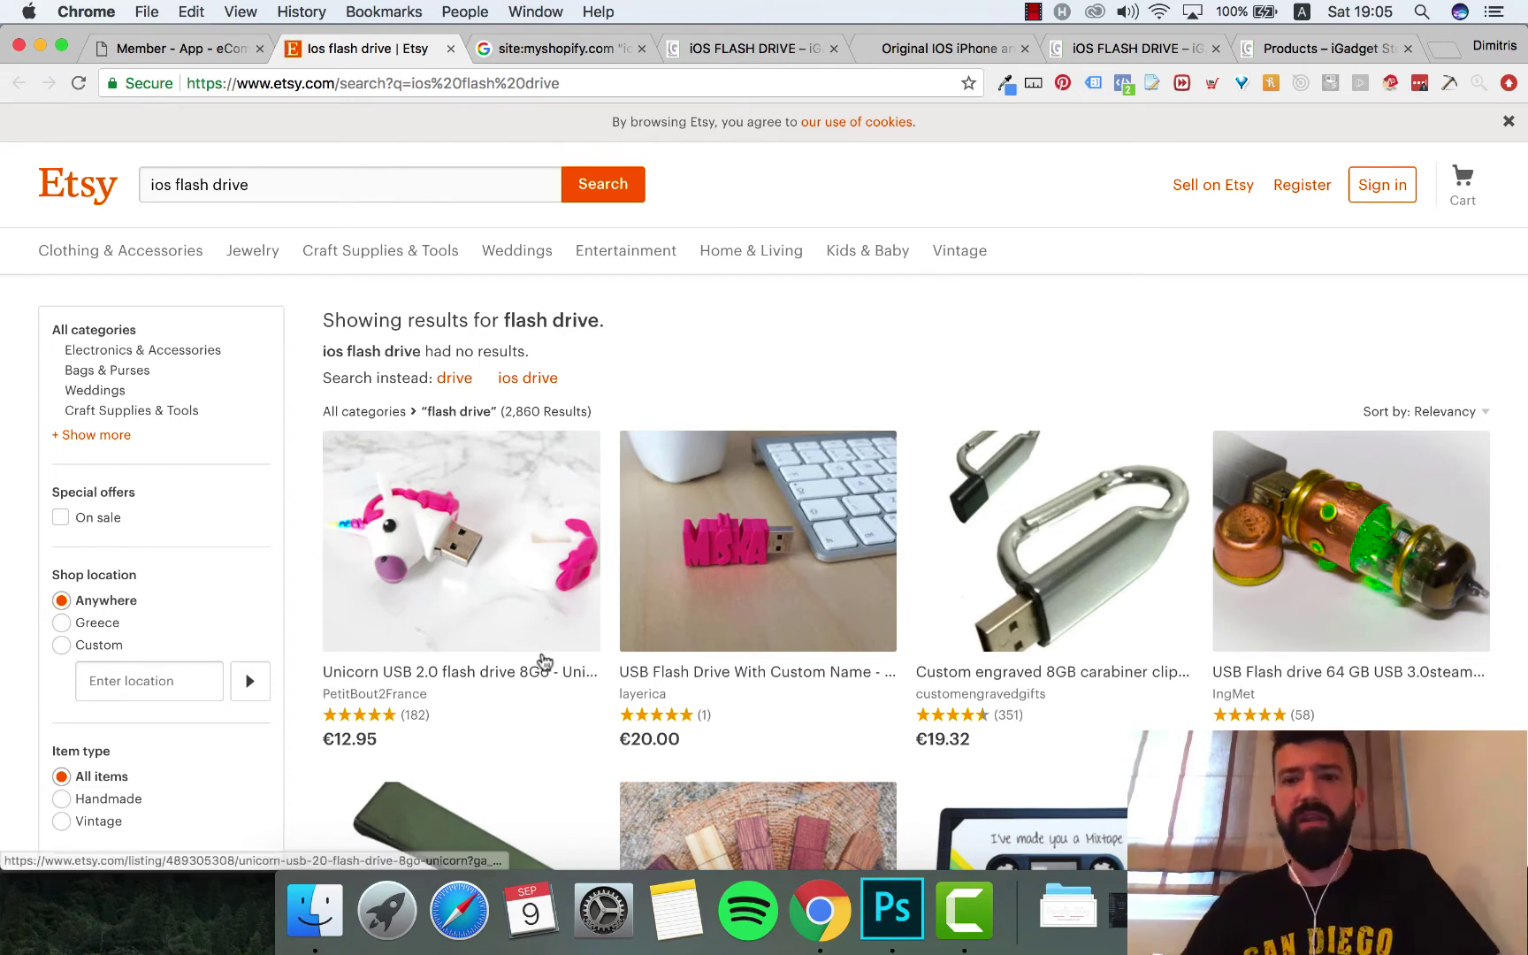
scroll(903, 300, "down", 5)
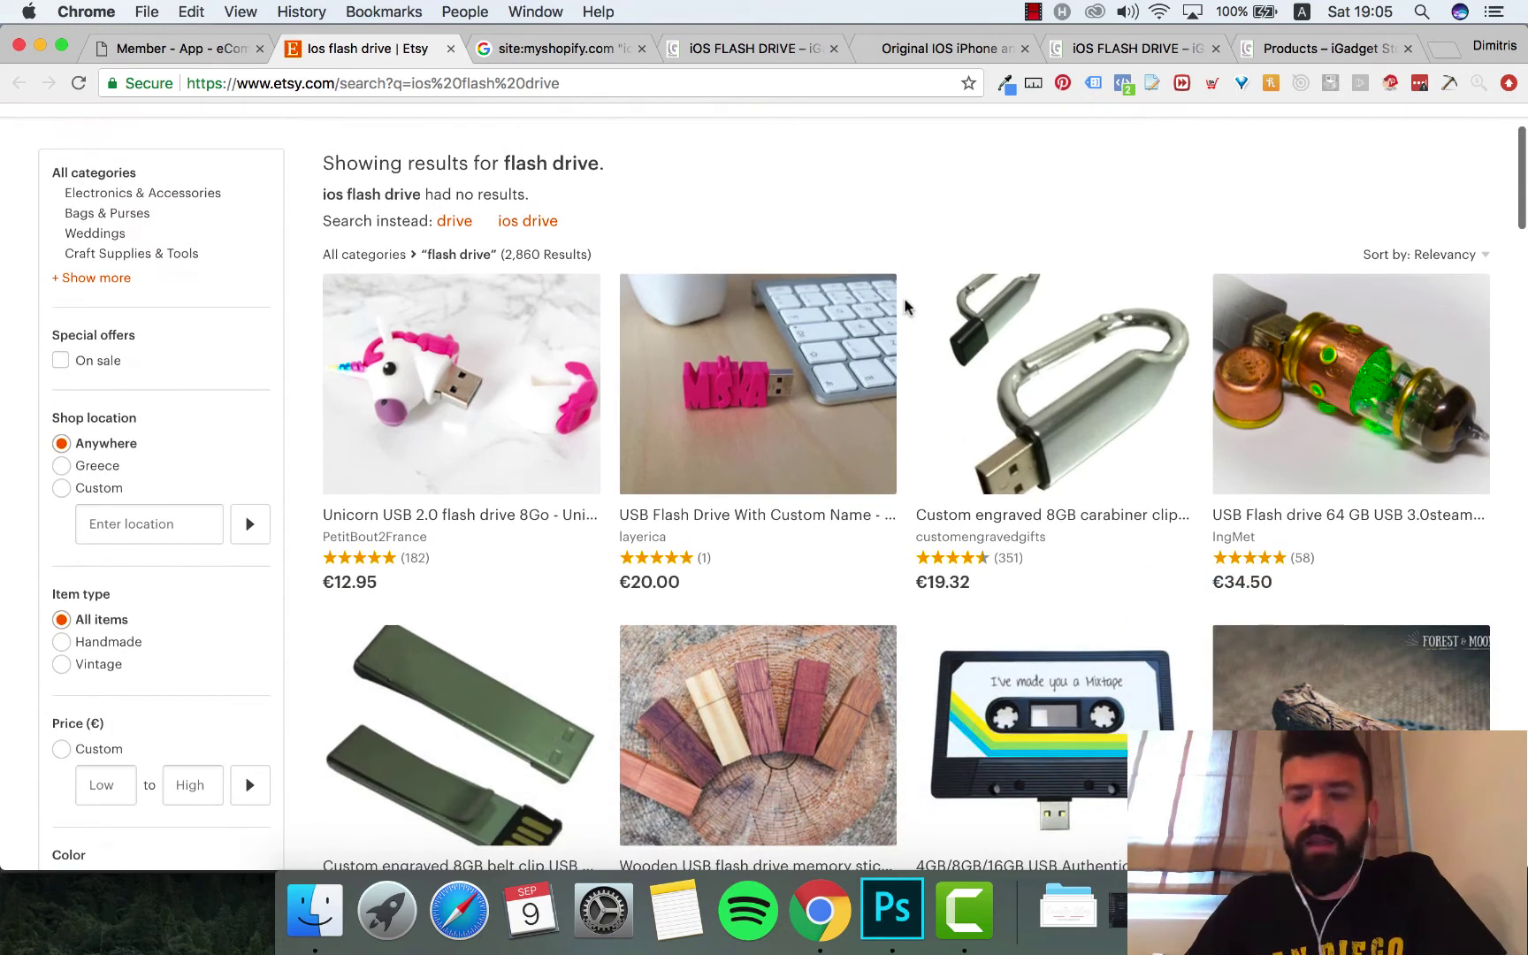
scroll(907, 308, "down", 1)
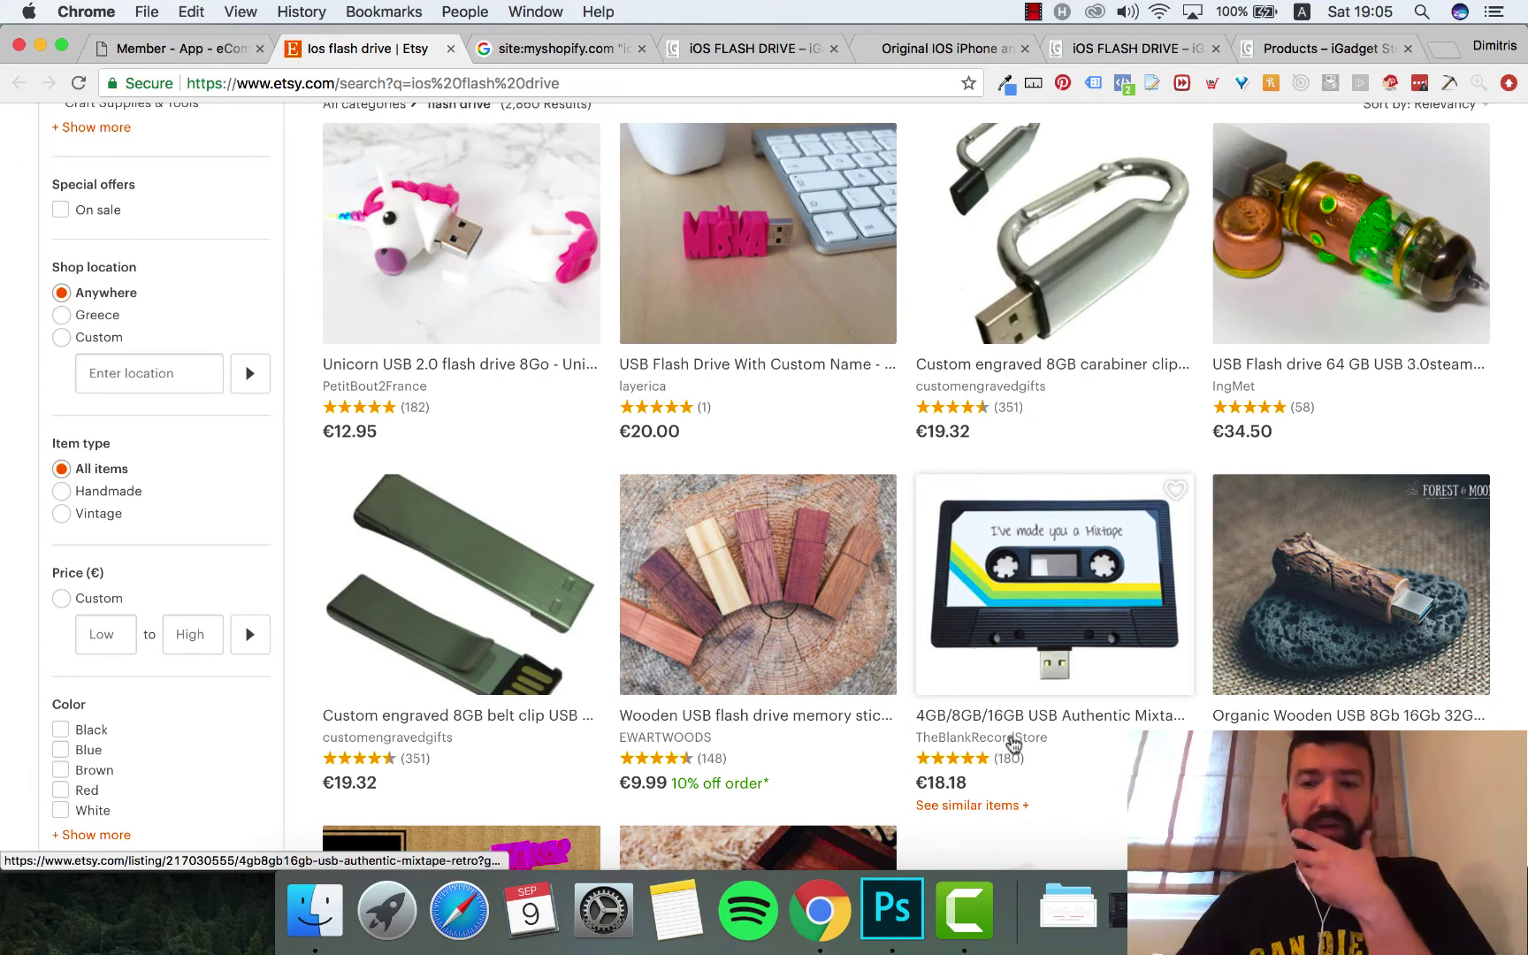
scroll(1013, 745, "down", 5)
scroll(1013, 744, "down", 4)
scroll(1014, 745, "down", 7)
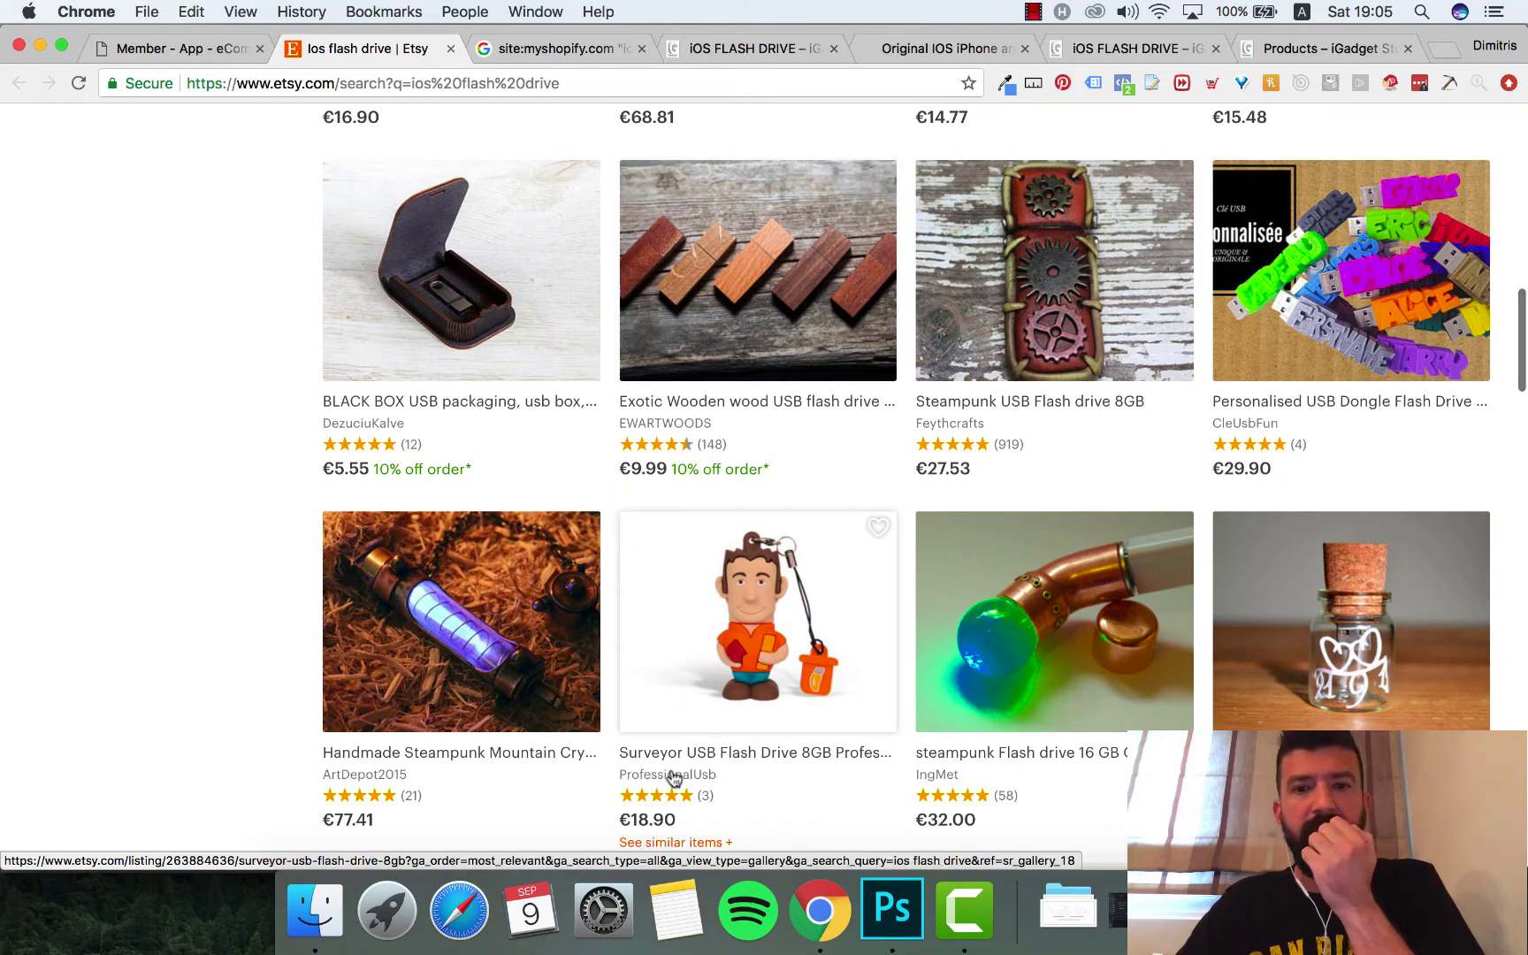
scroll(672, 778, "down", 15)
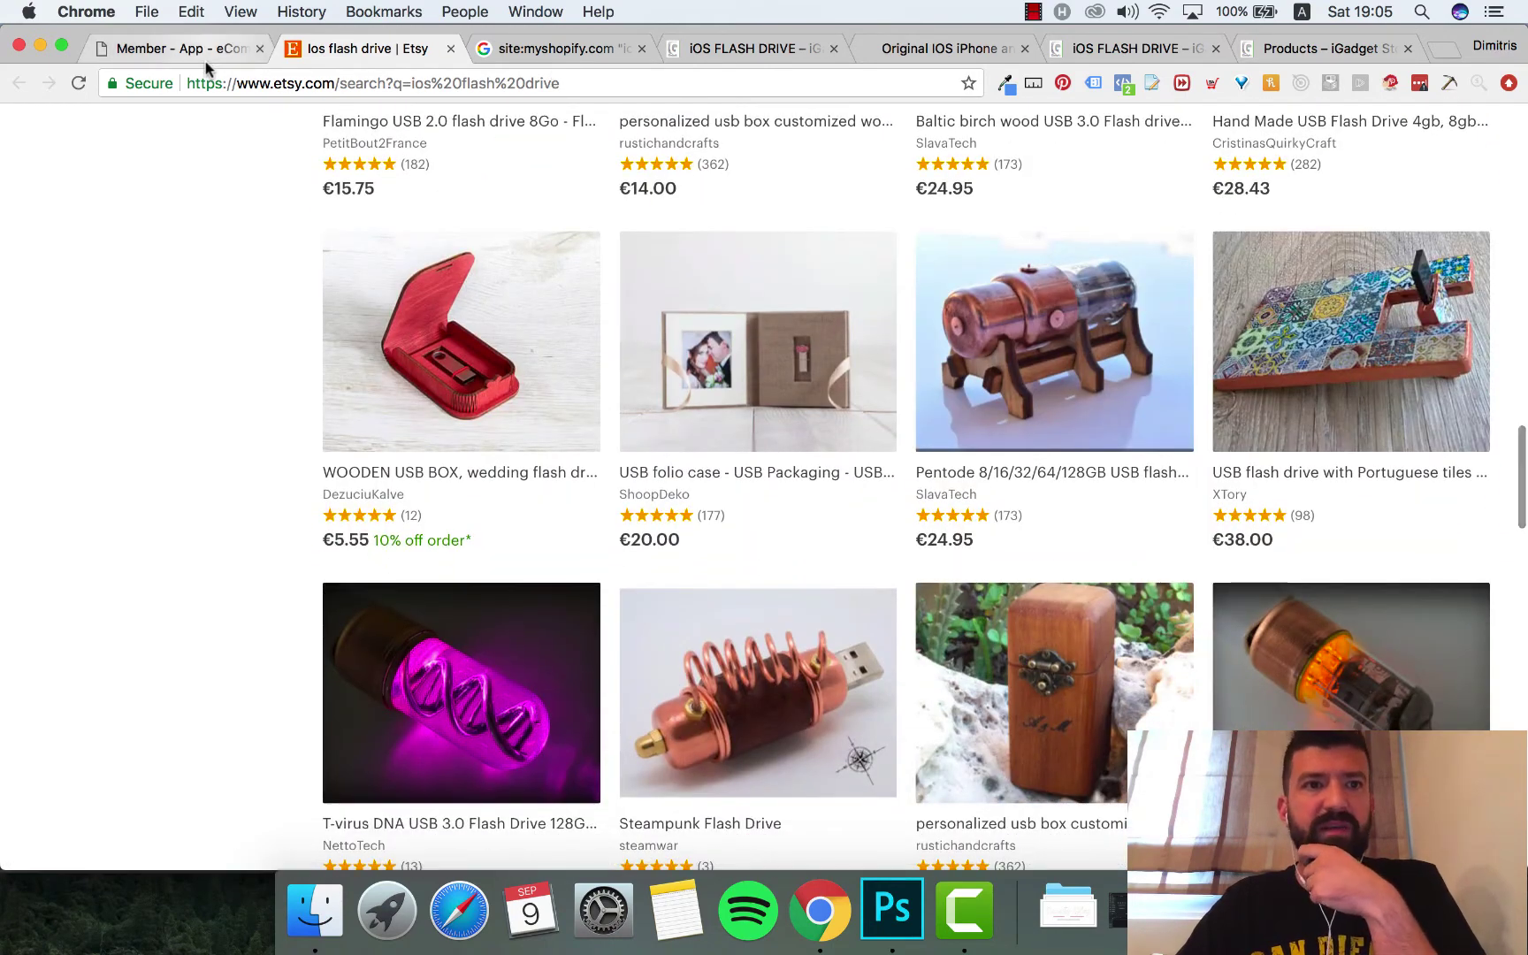
left_click(208, 53)
left_click(494, 417)
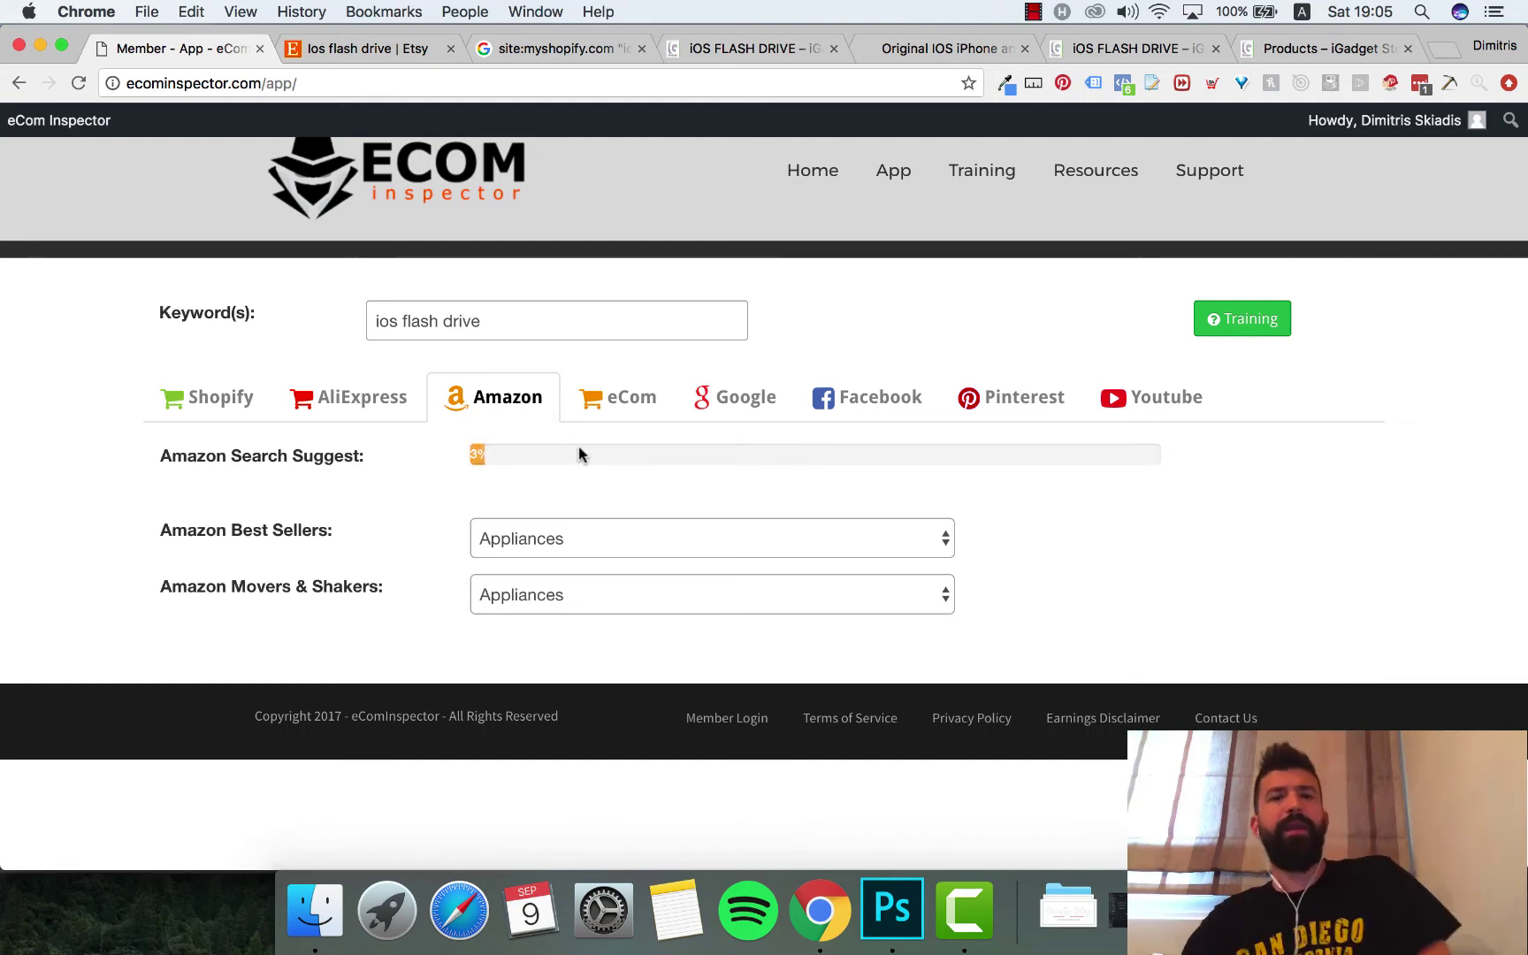
Step: Inspect the 'ios flash drive' Interest over time chart, peaking late November 2016, and Google Search Suggest
left_click(744, 414)
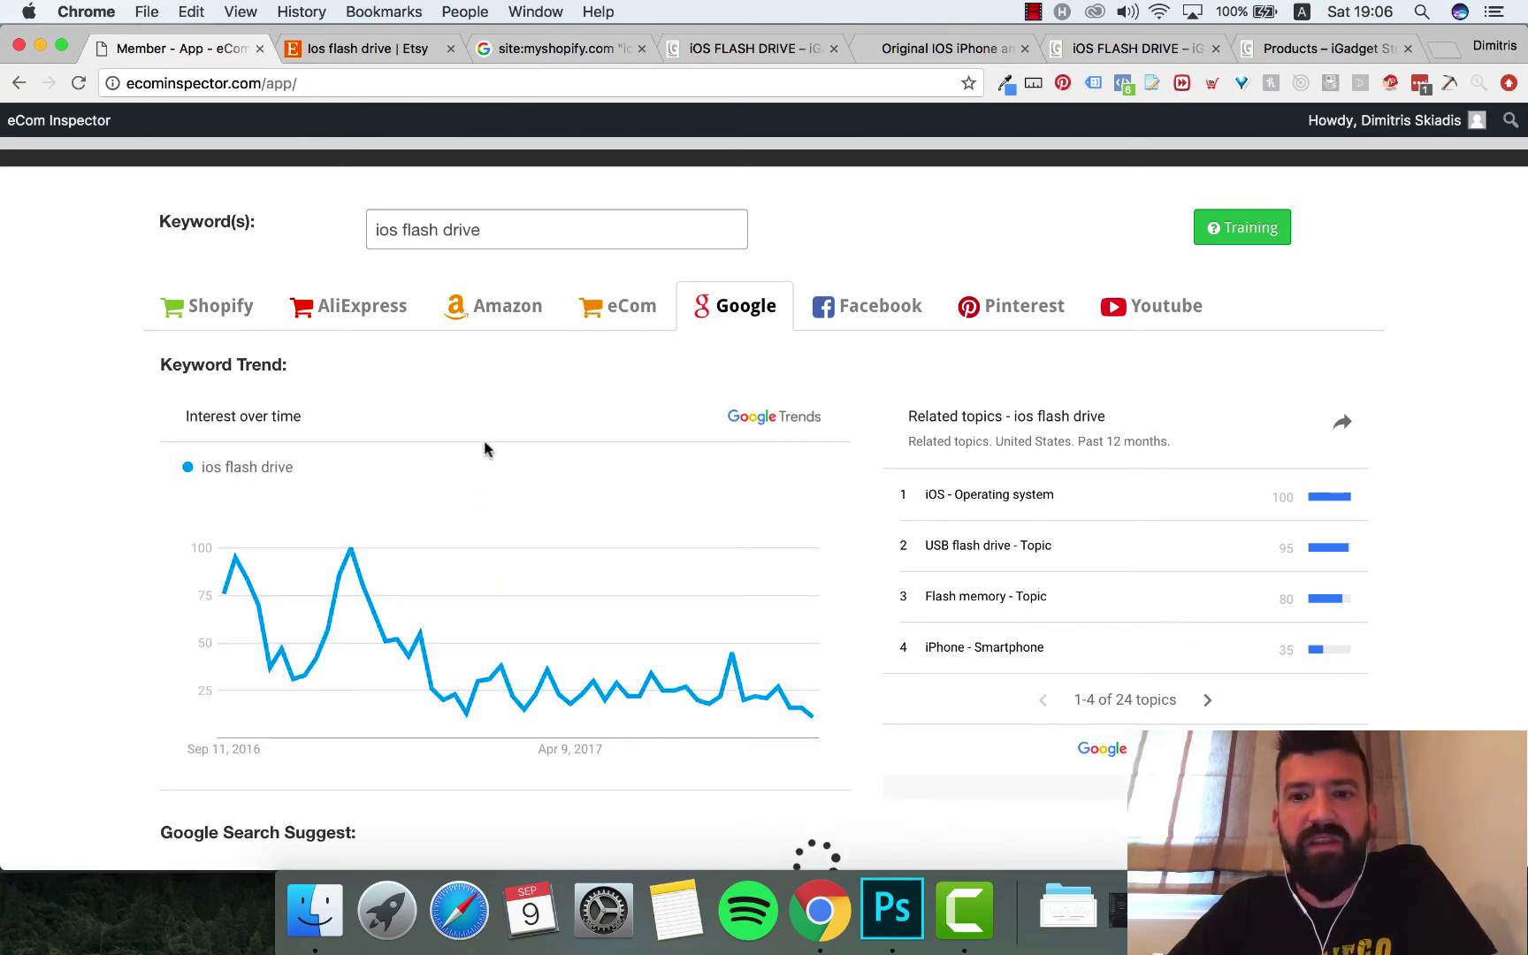
mouse_move(228, 555)
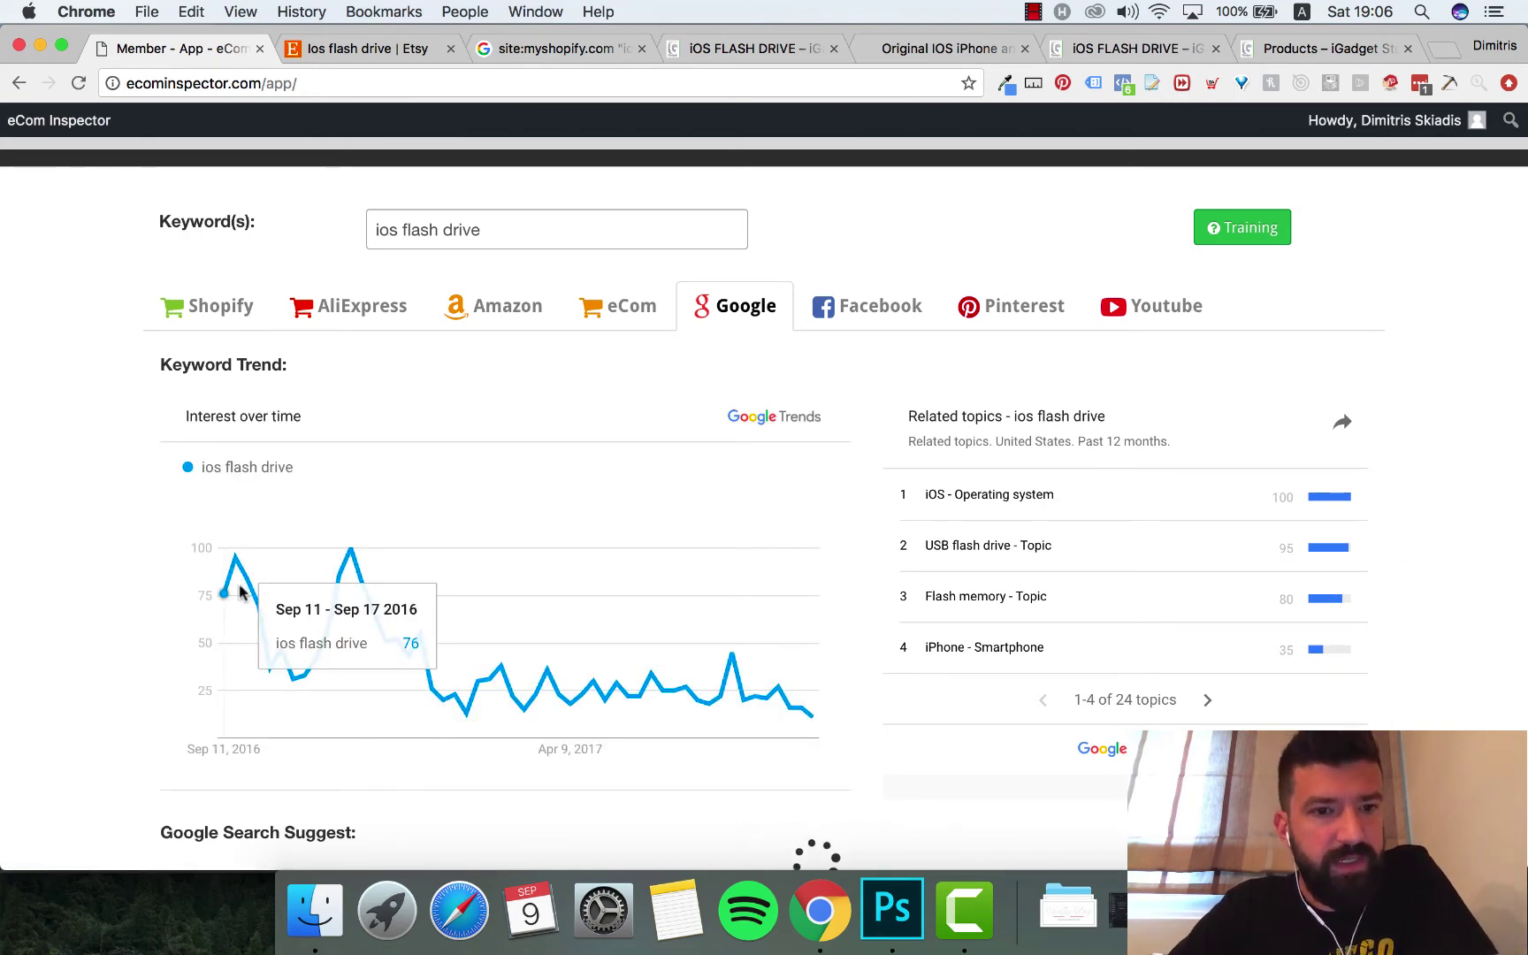
mouse_move(350, 555)
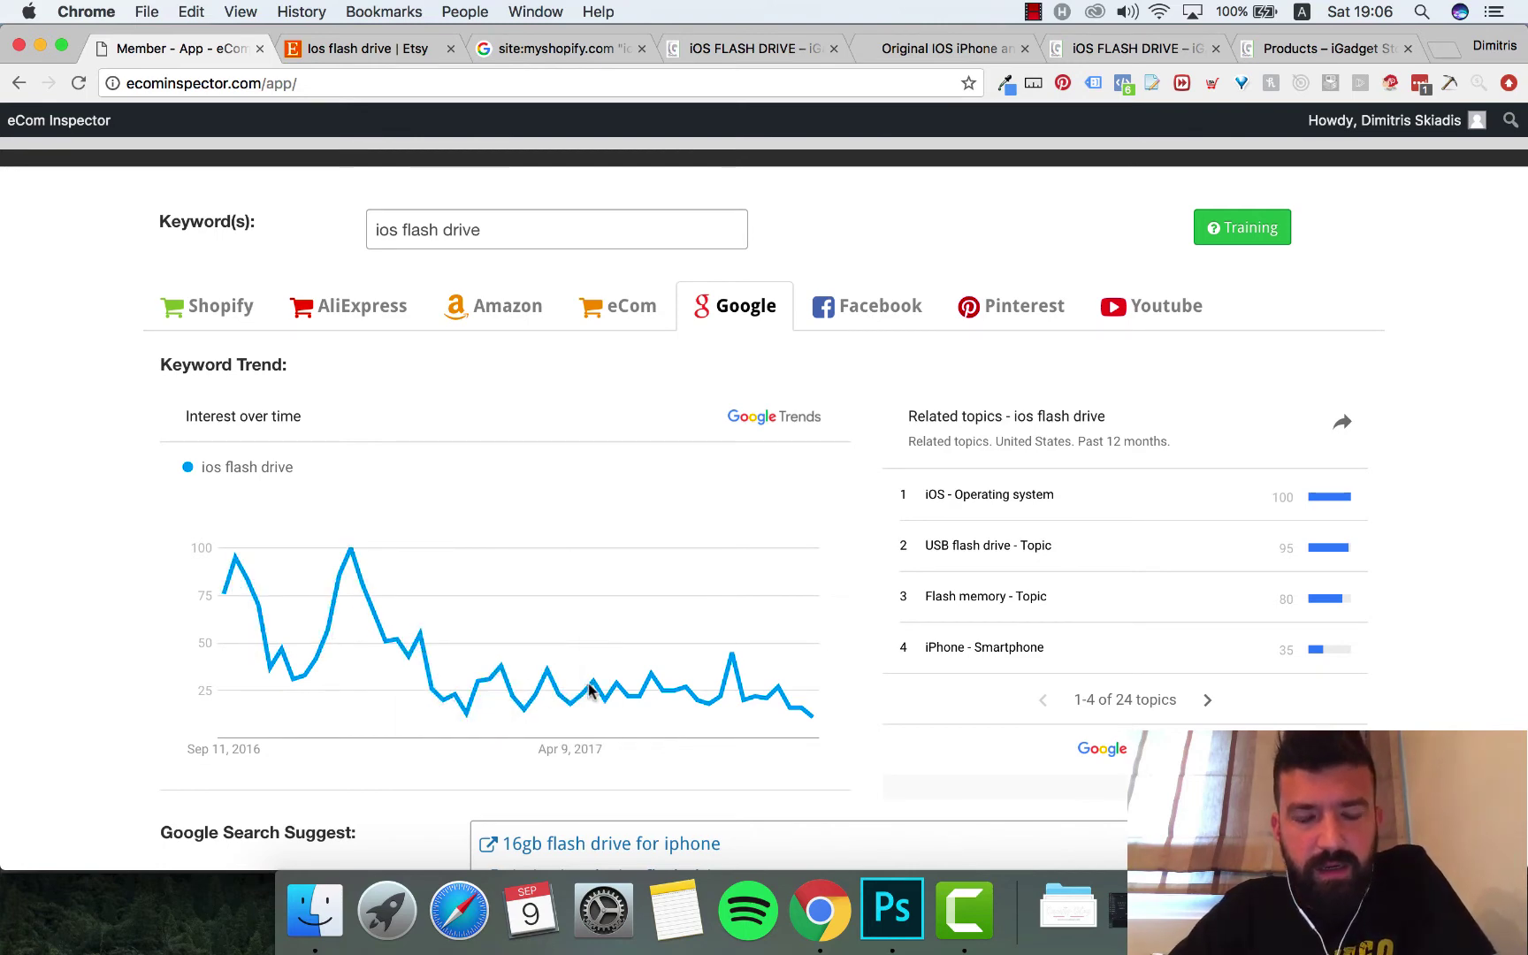
scroll(829, 655, "down", 5)
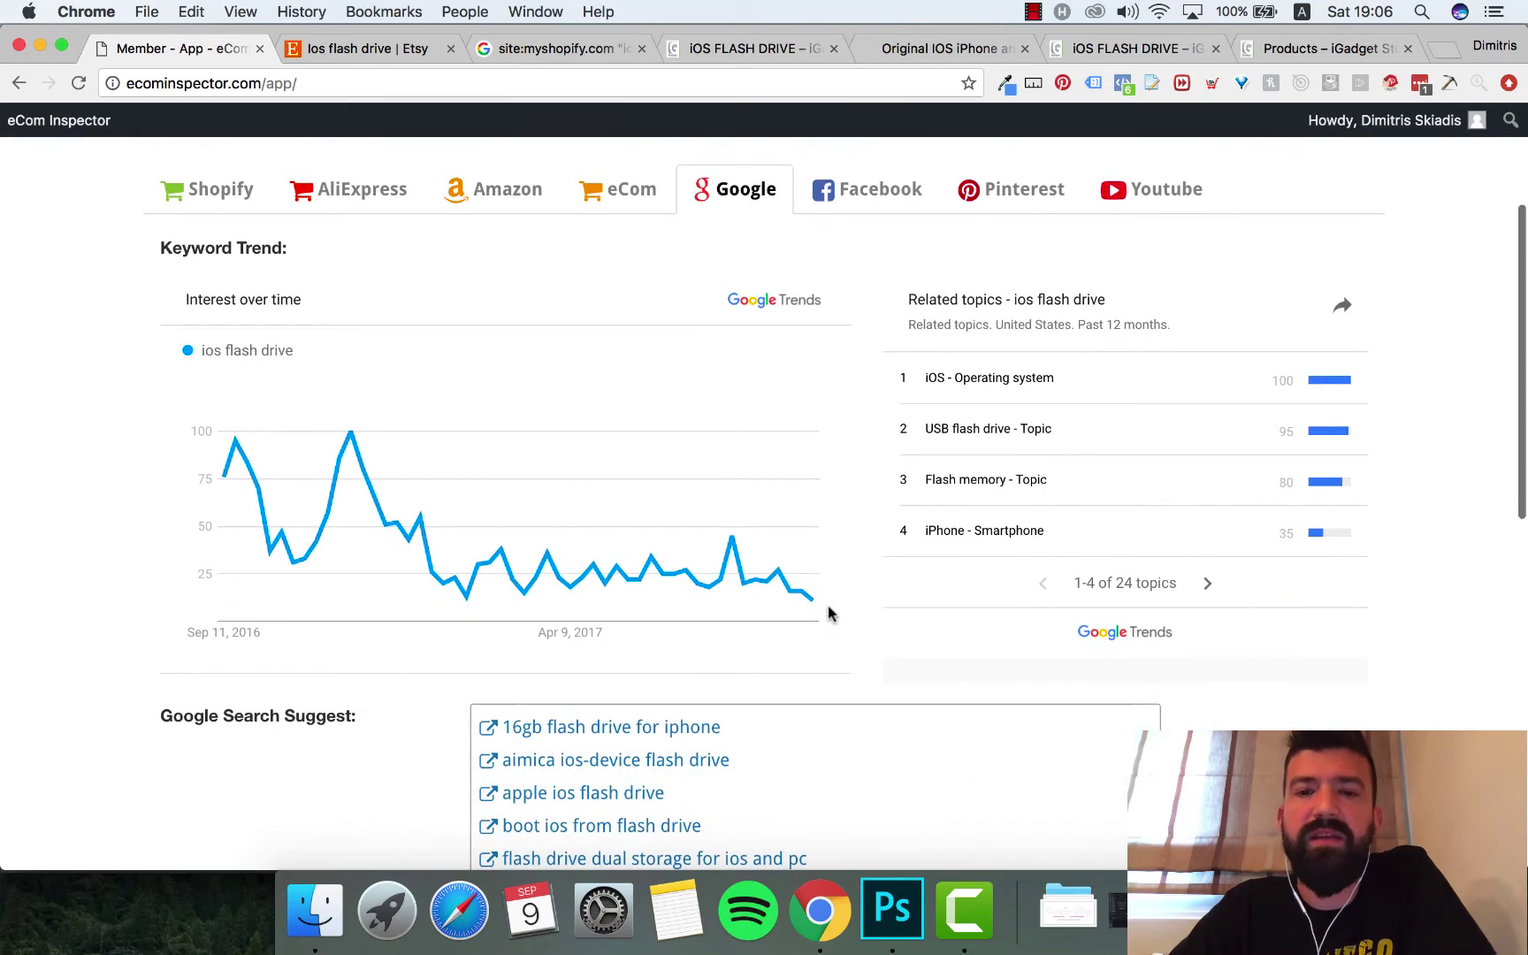
scroll(776, 411, "down", 4)
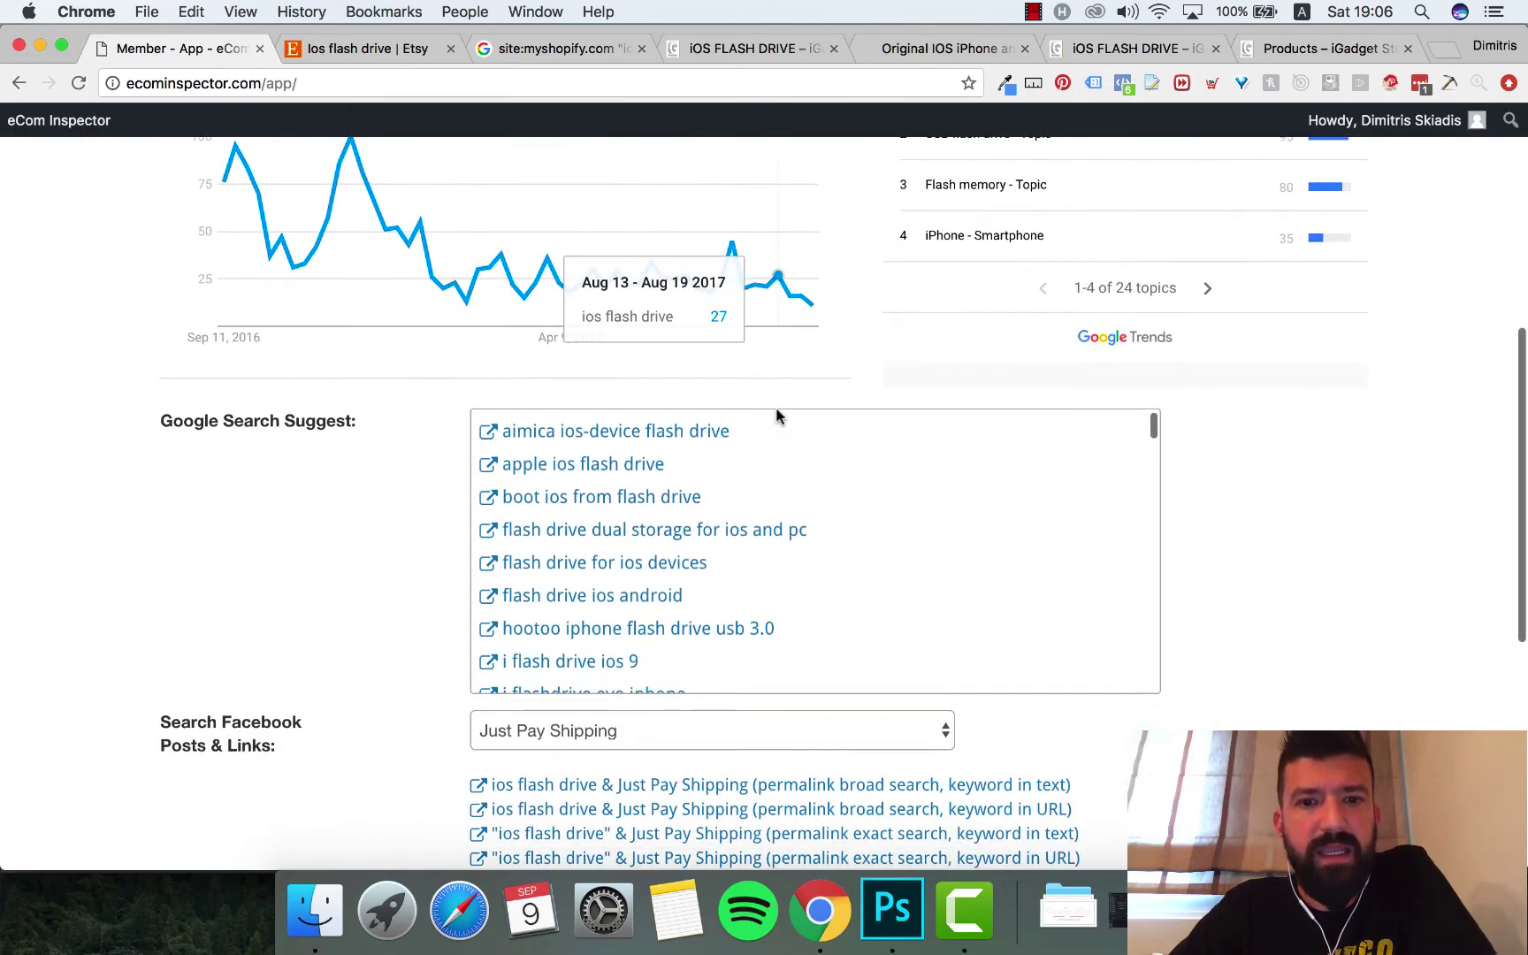
scroll(806, 548, "down", 2)
scroll(1224, 474, "down", 6)
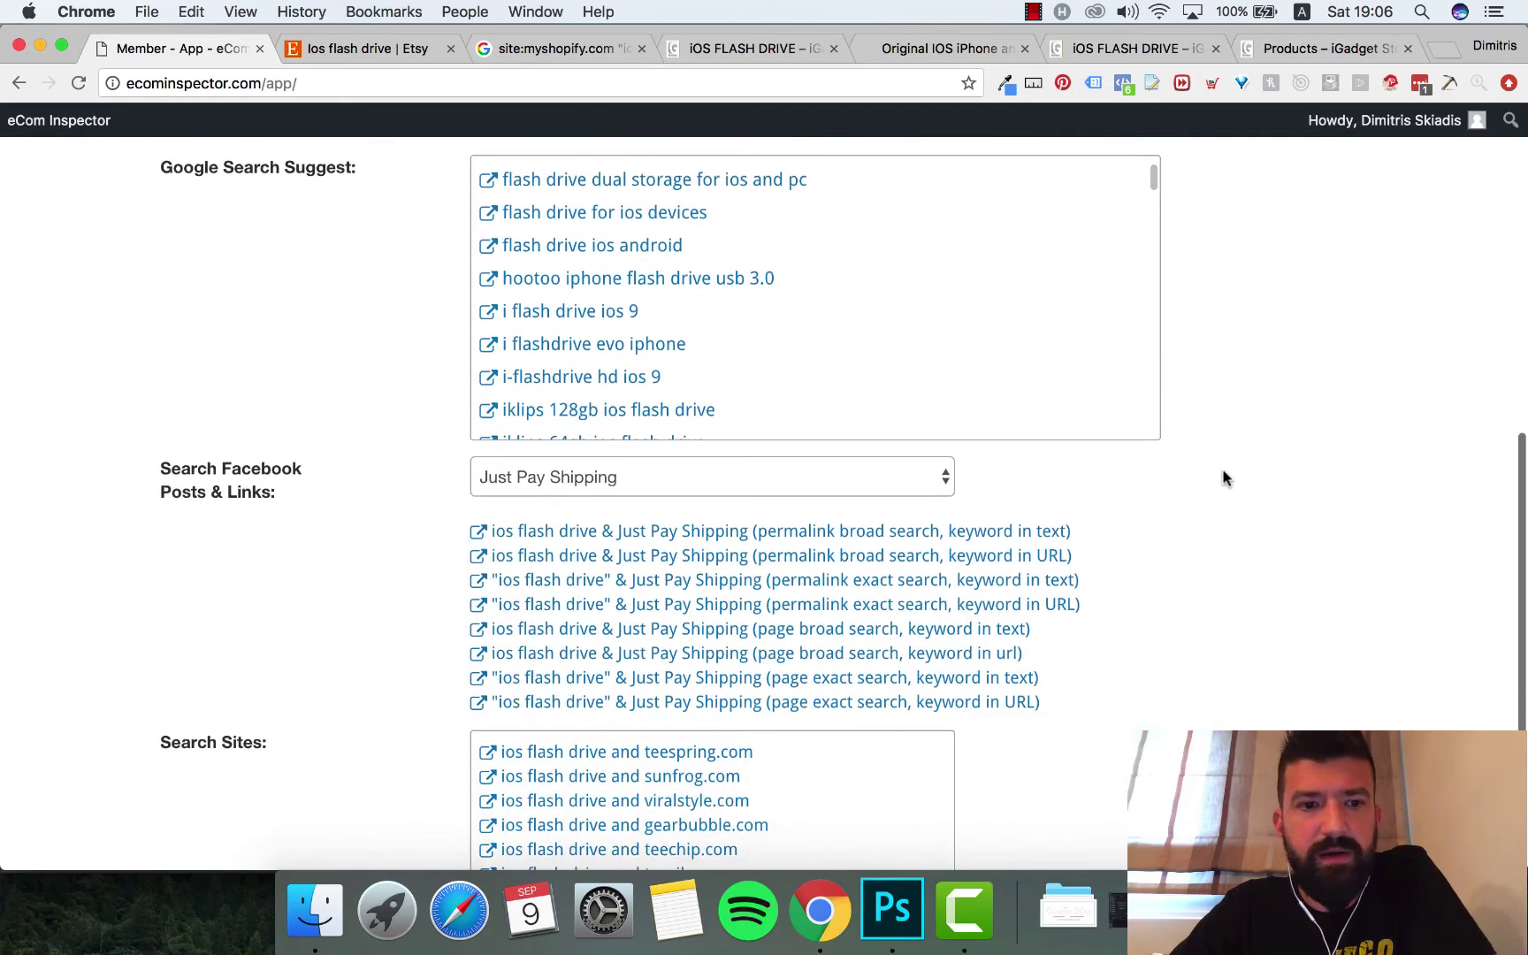
scroll(1190, 395, "up", 15)
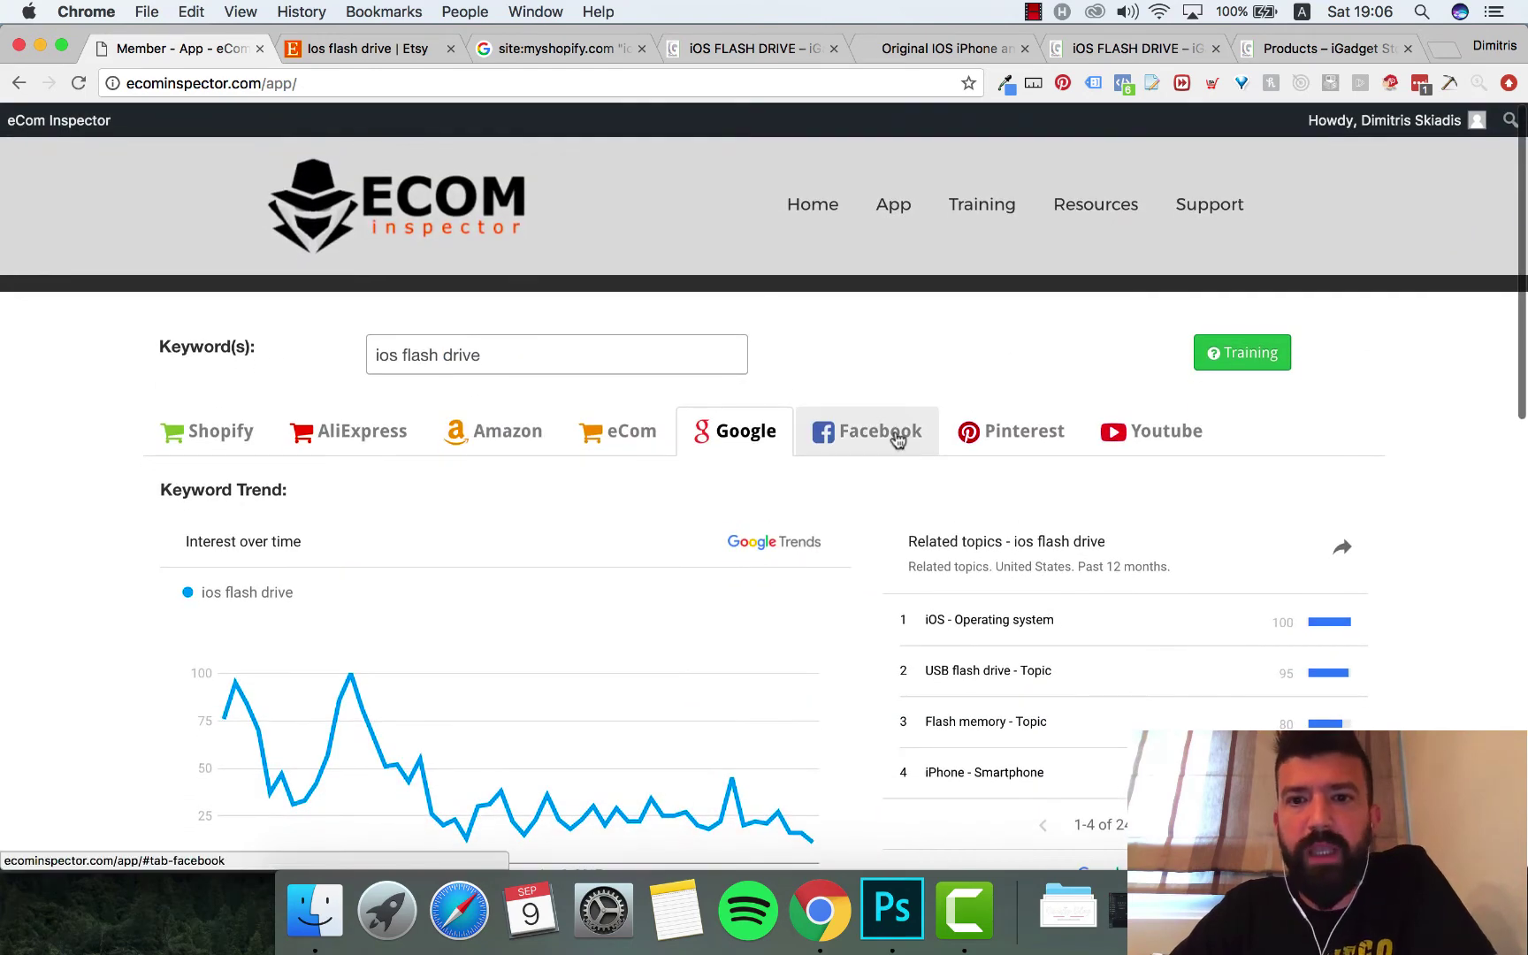
Step: Run a Facebook post search for 'ios flash drive' with the 'Get Yours Here' phrase
left_click(895, 433)
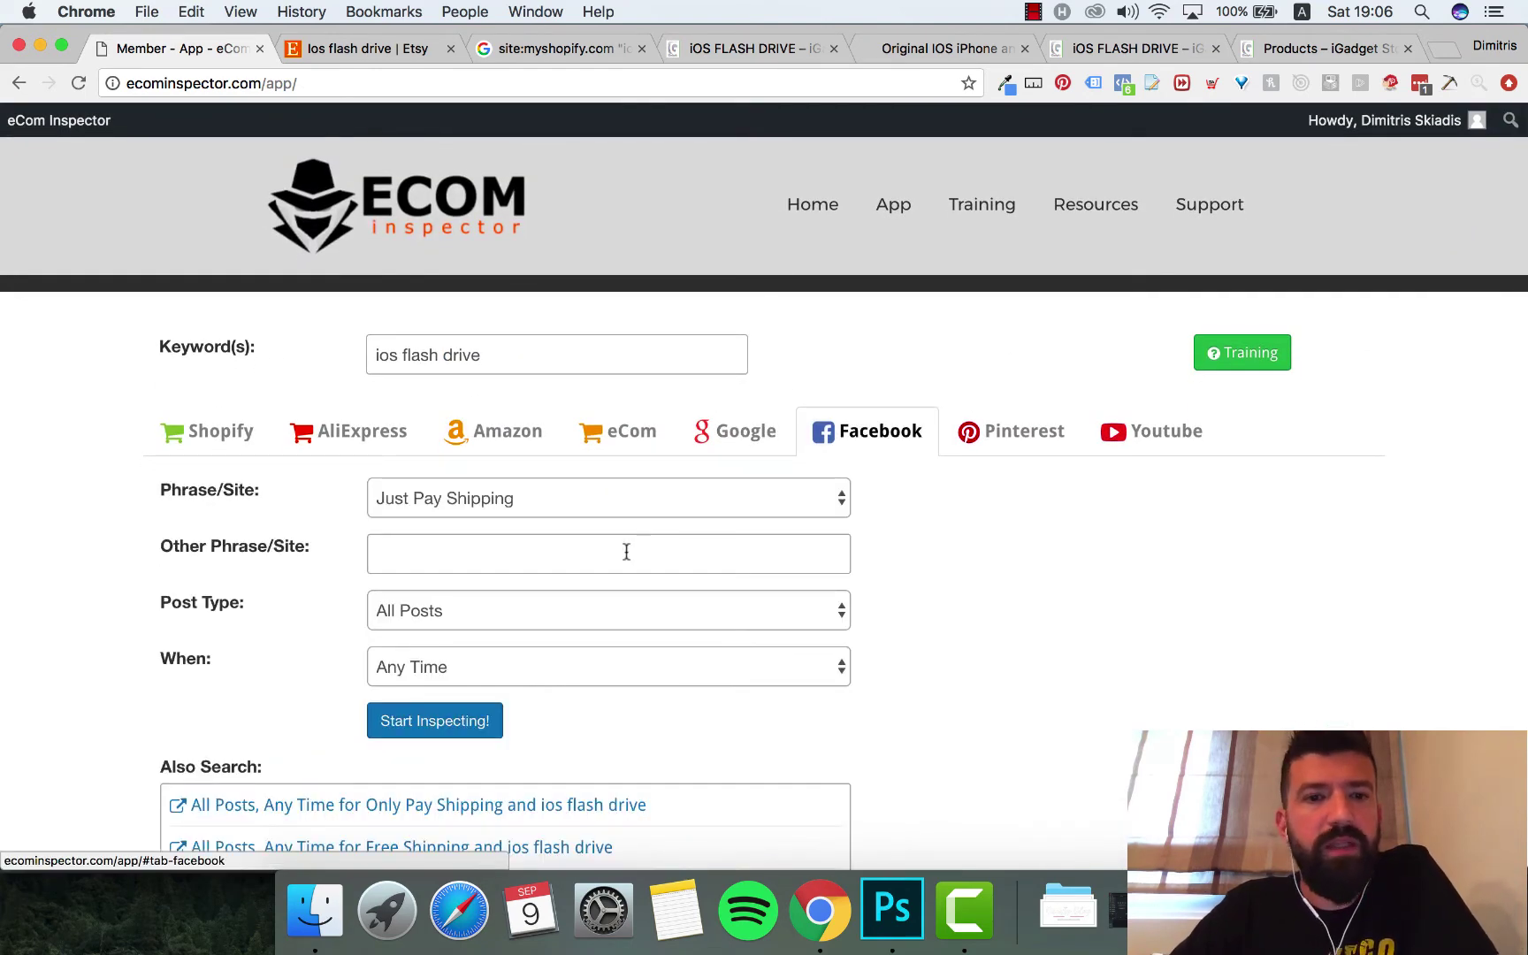
scroll(546, 566, "down", 3)
scroll(545, 569, "up", 1)
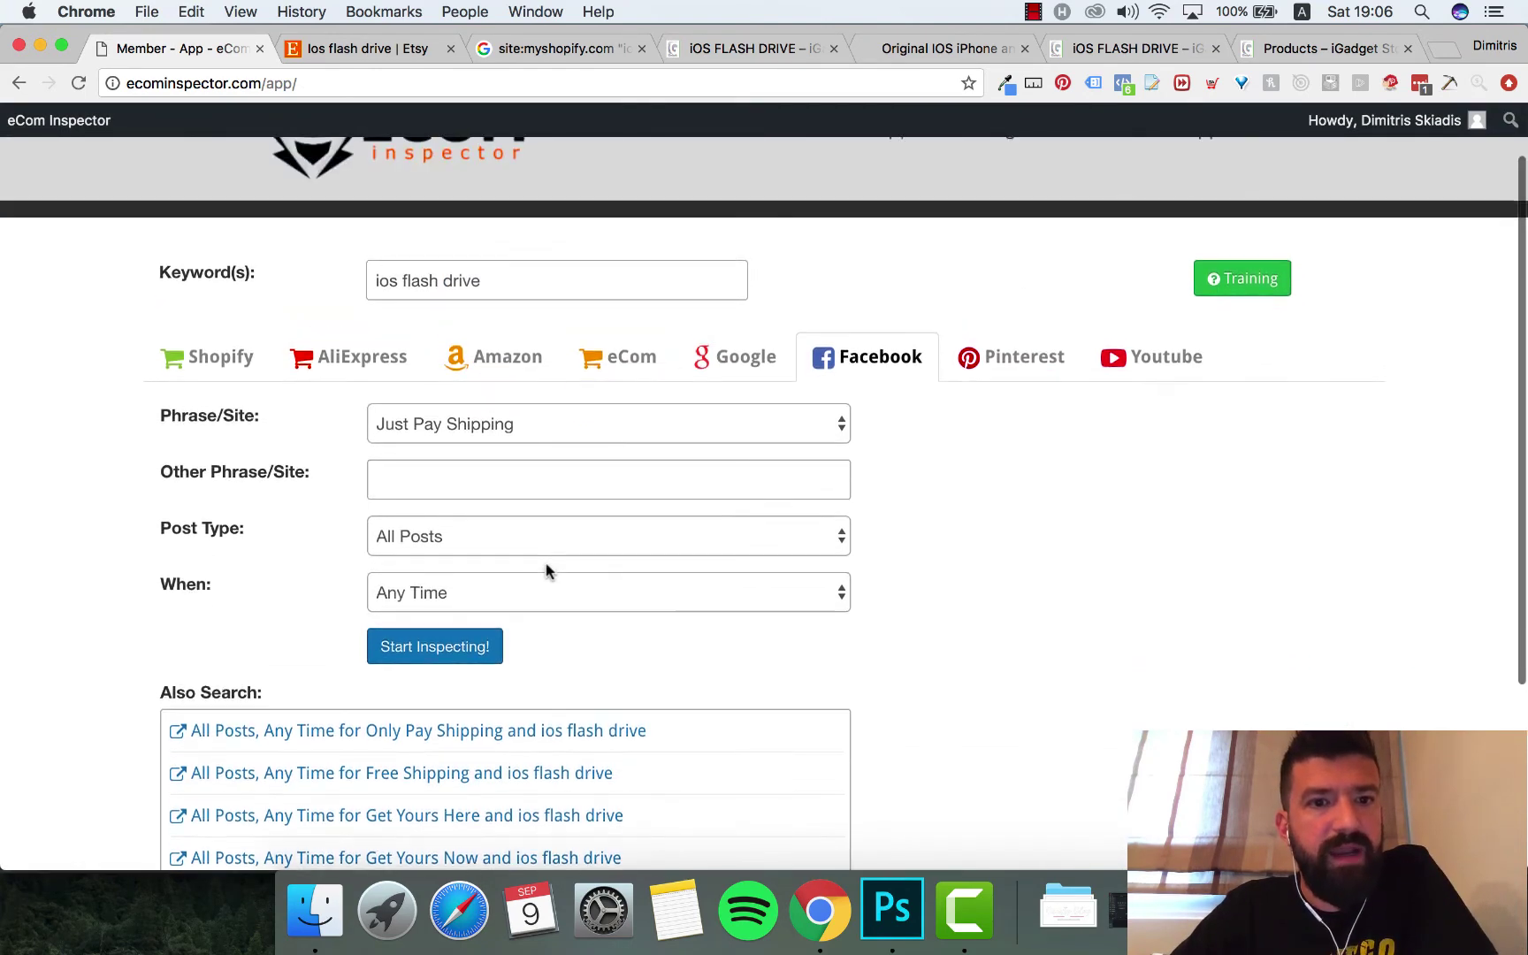
left_click(545, 424)
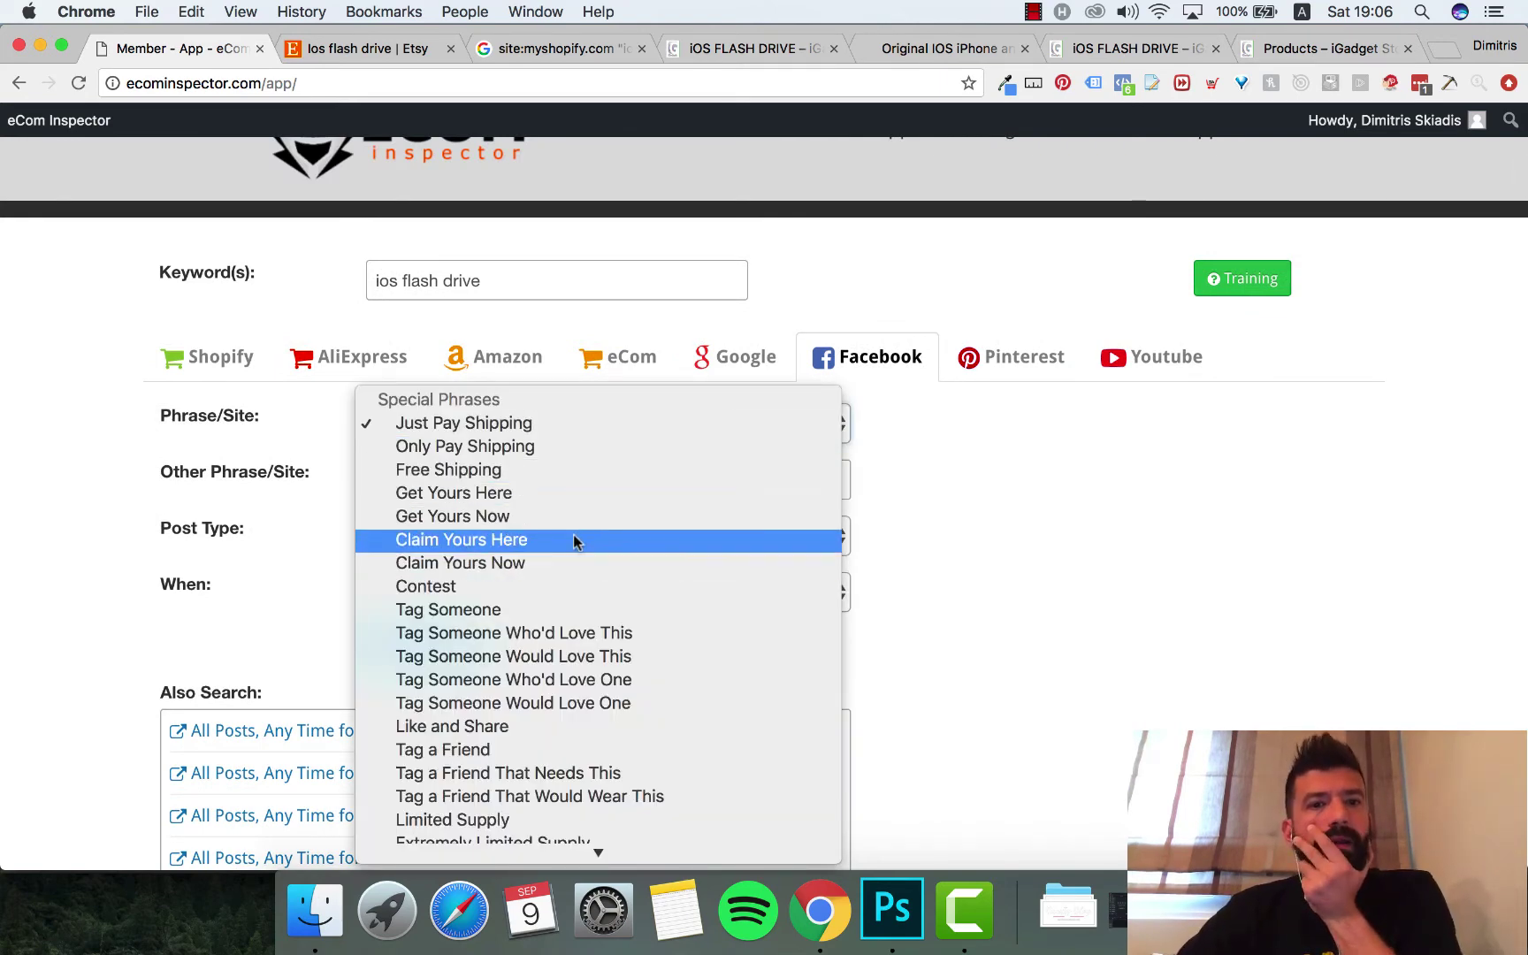
key("Escape")
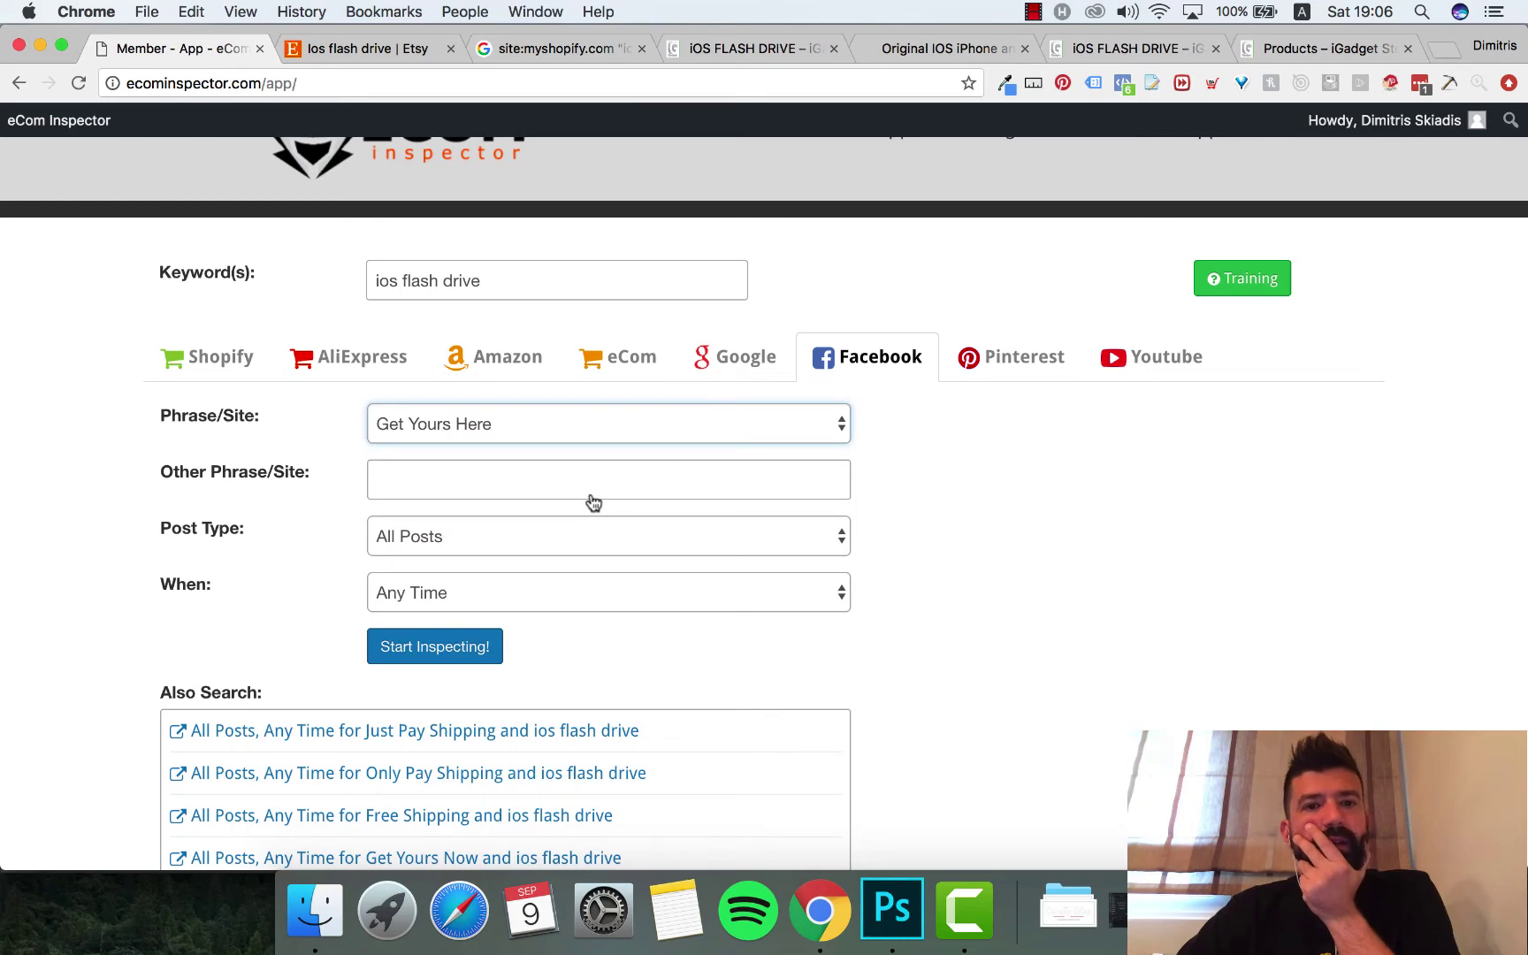
left_click(446, 640)
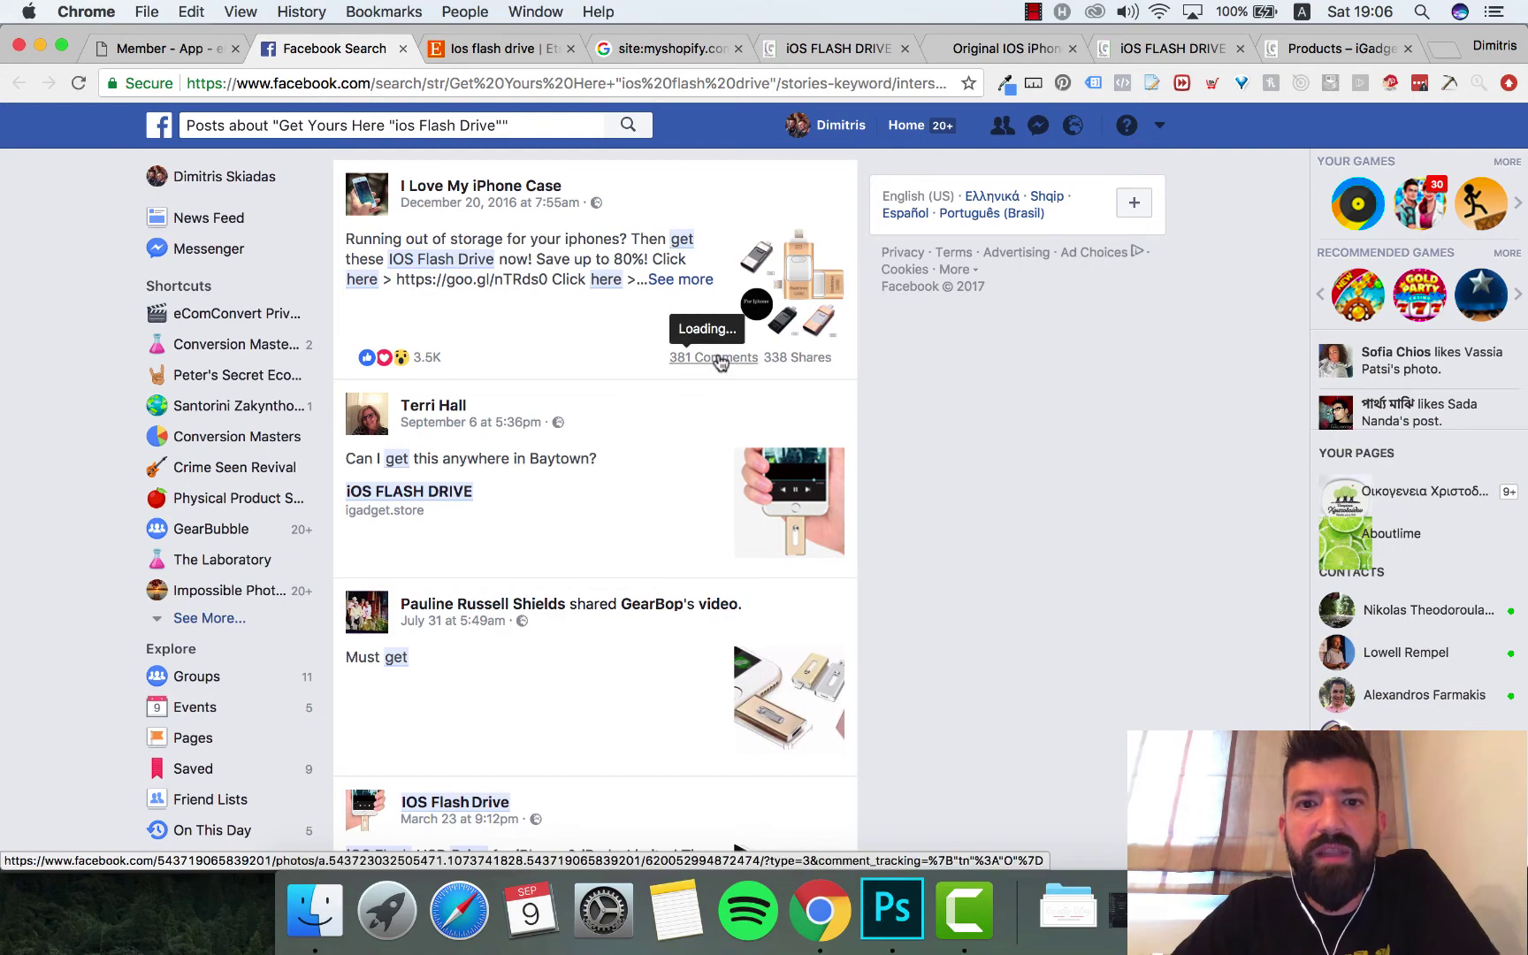
Step: Scroll the Facebook results to End of Results and open the 'I Love My iPhone Case' page
scroll(976, 548, "down", 3)
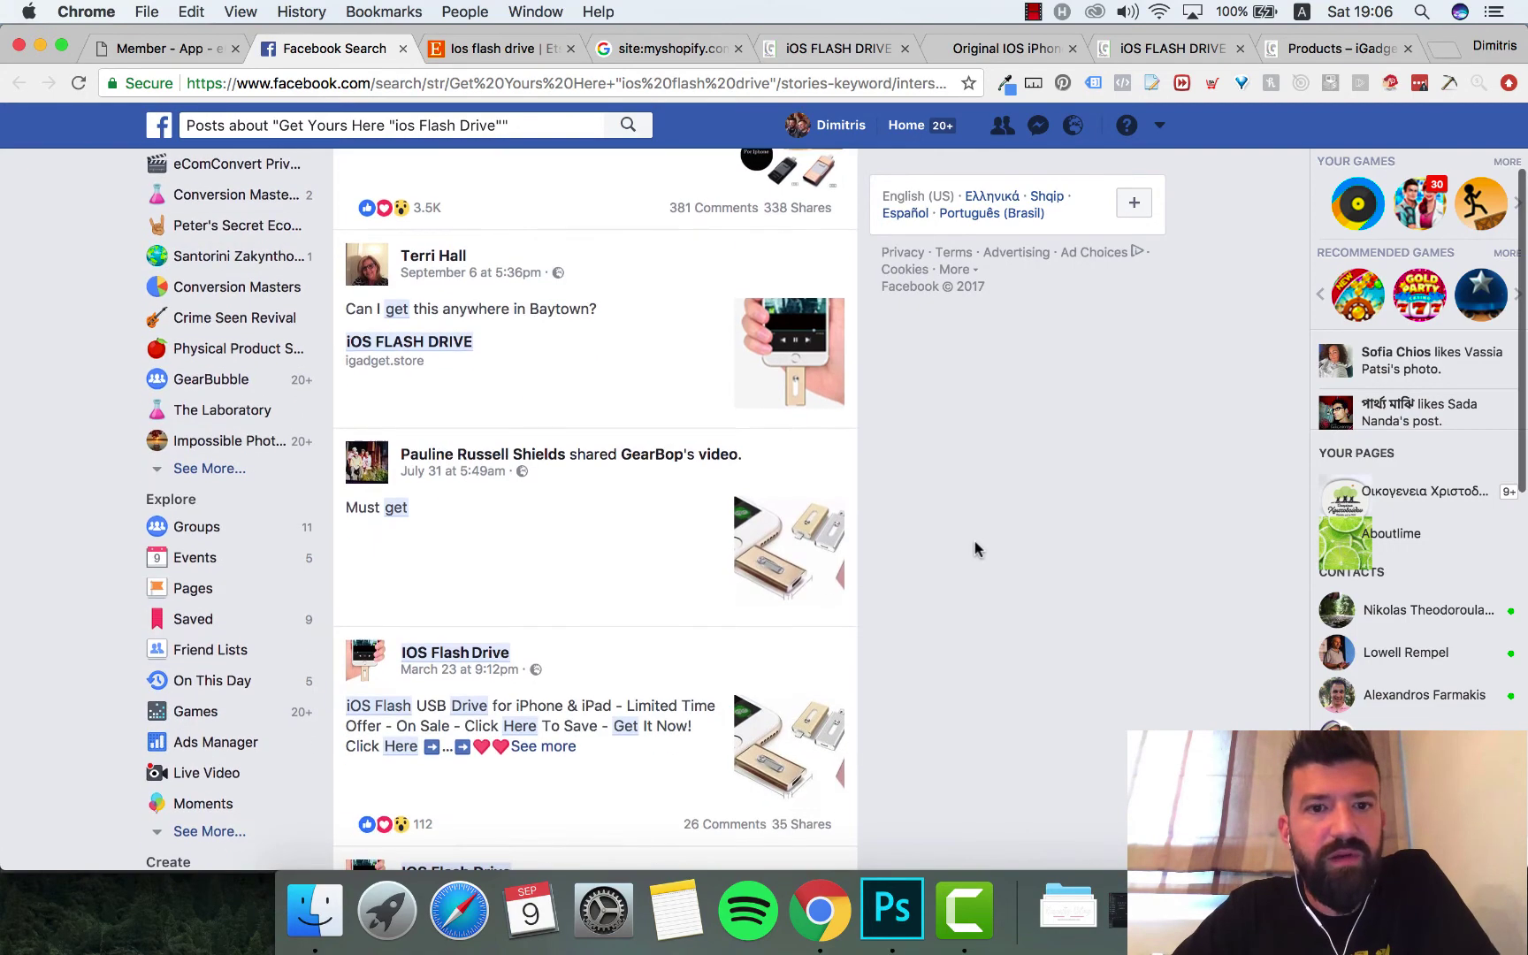
scroll(976, 548, "down", 6)
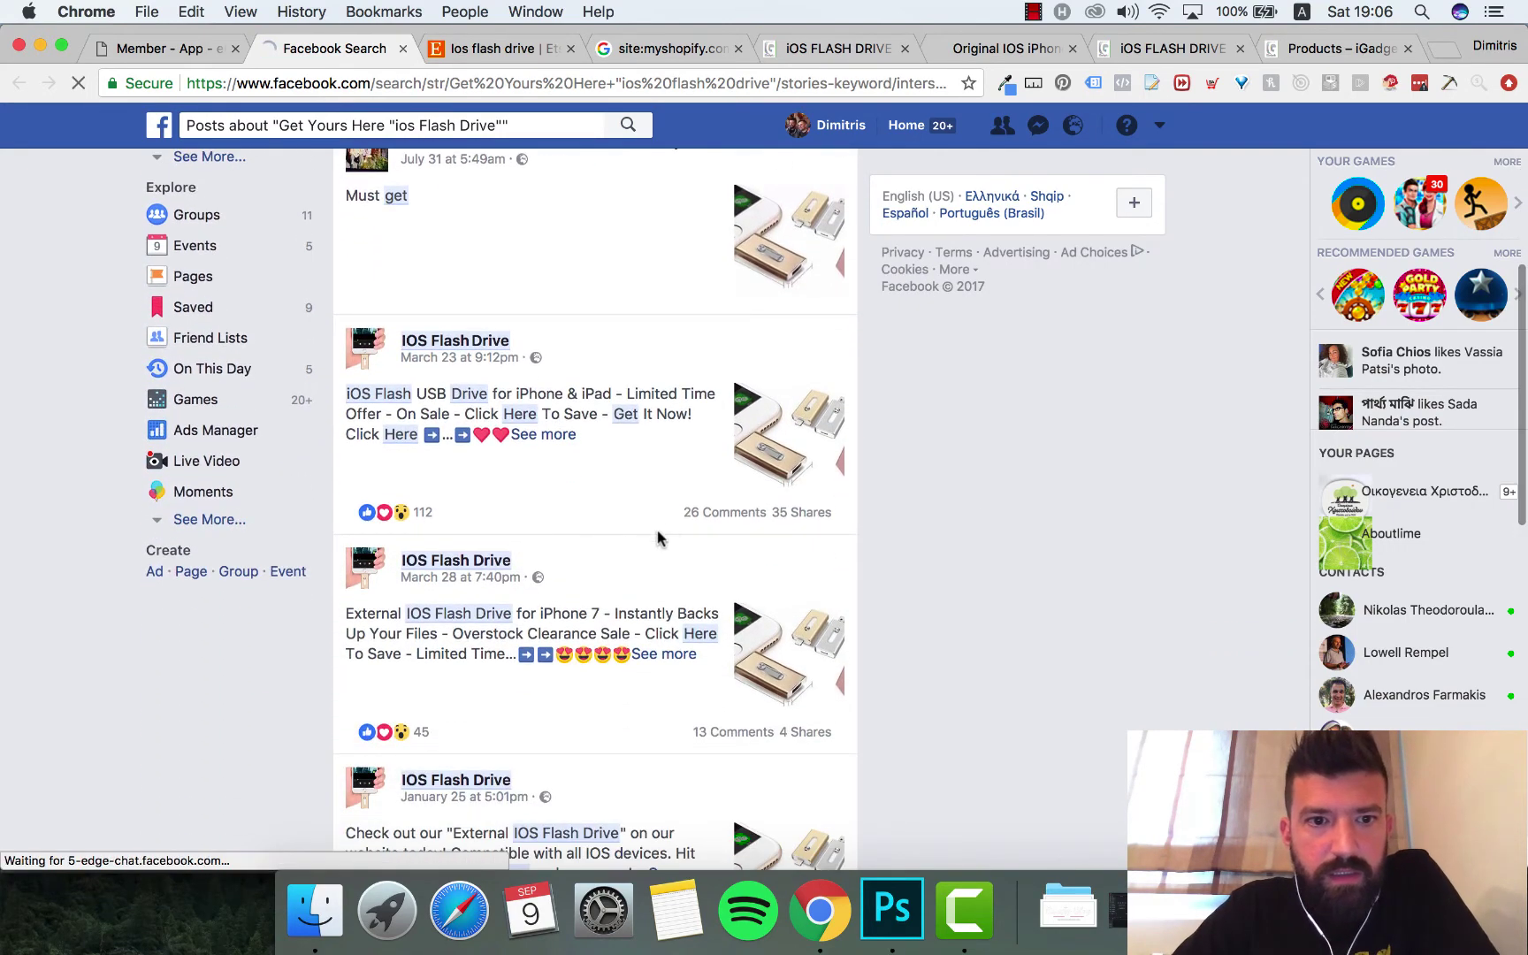
scroll(667, 531, "down", 4)
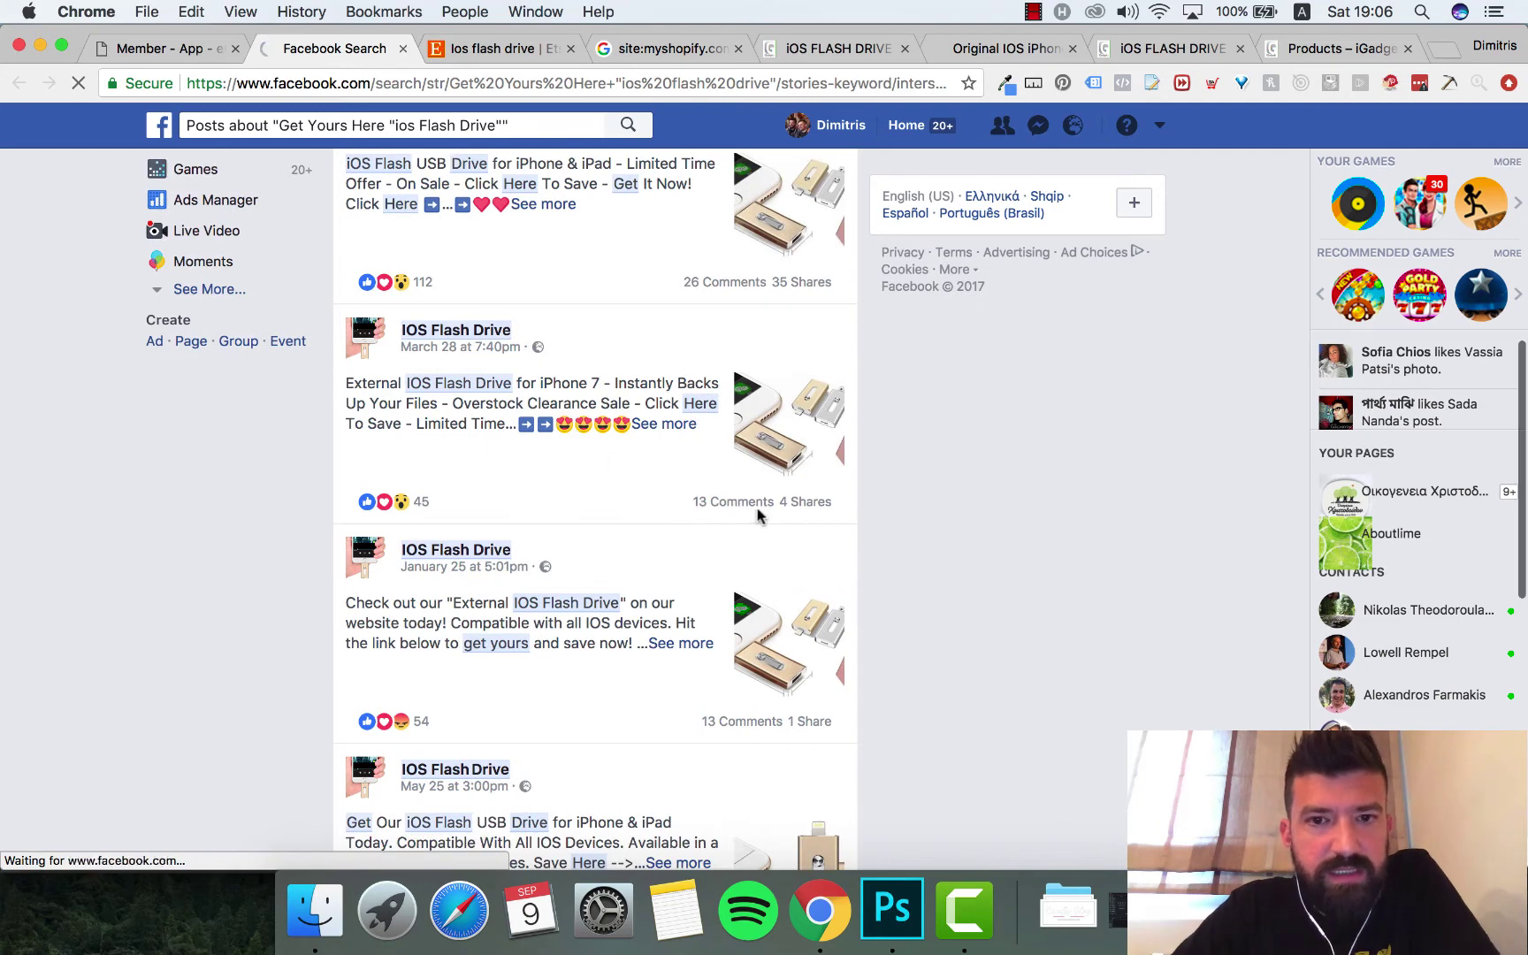
scroll(853, 636, "down", 11)
scroll(857, 637, "down", 4)
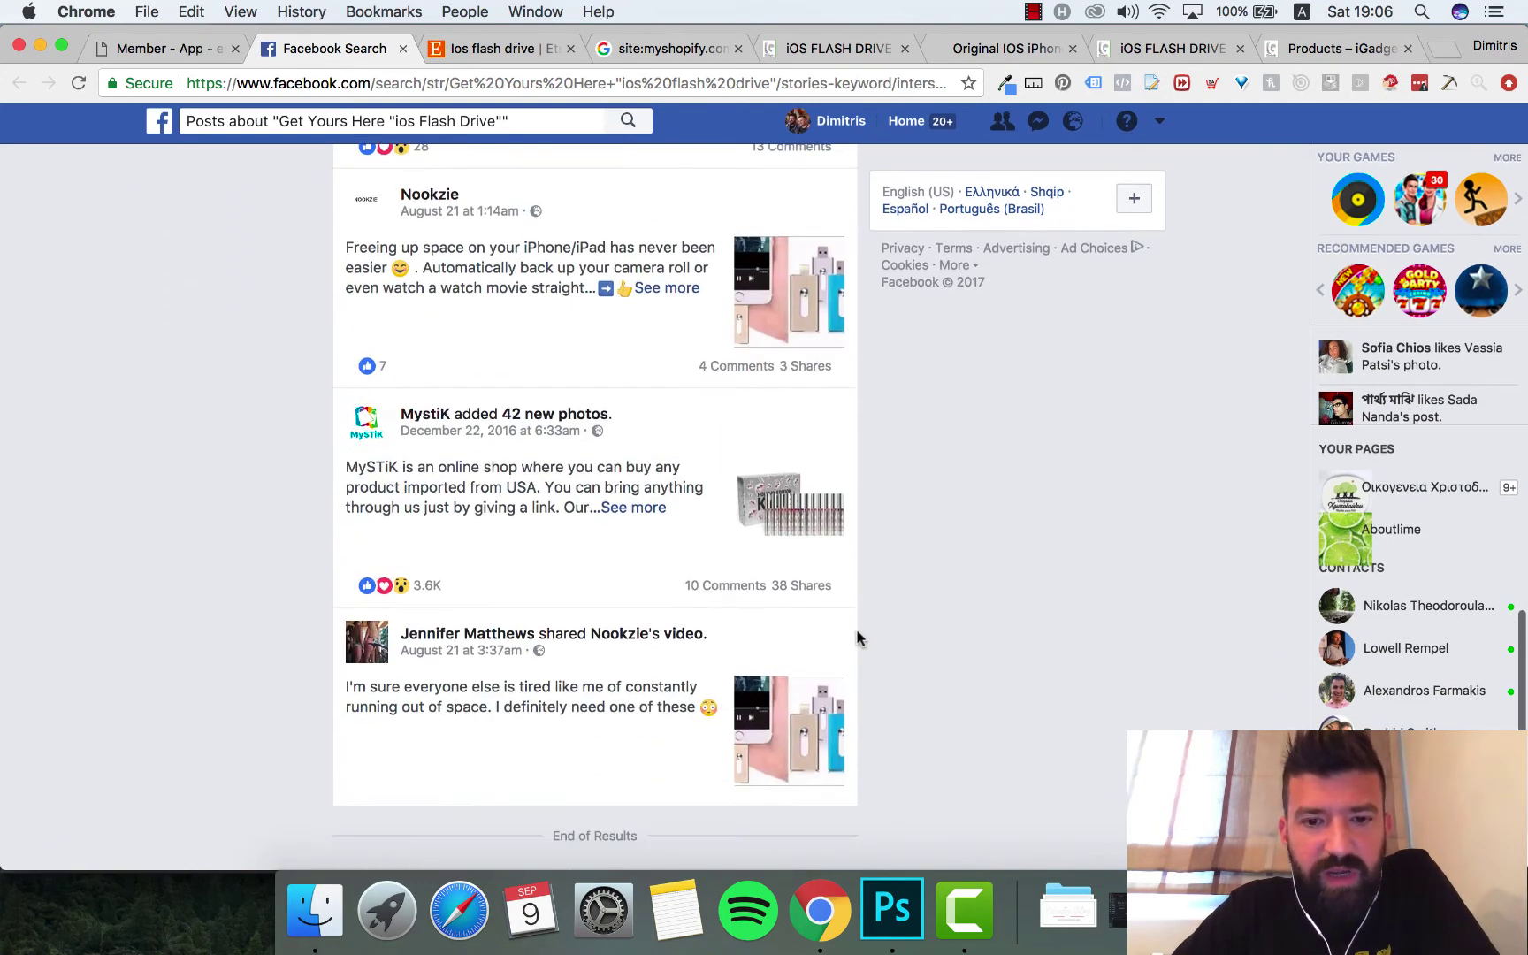
left_click(547, 467)
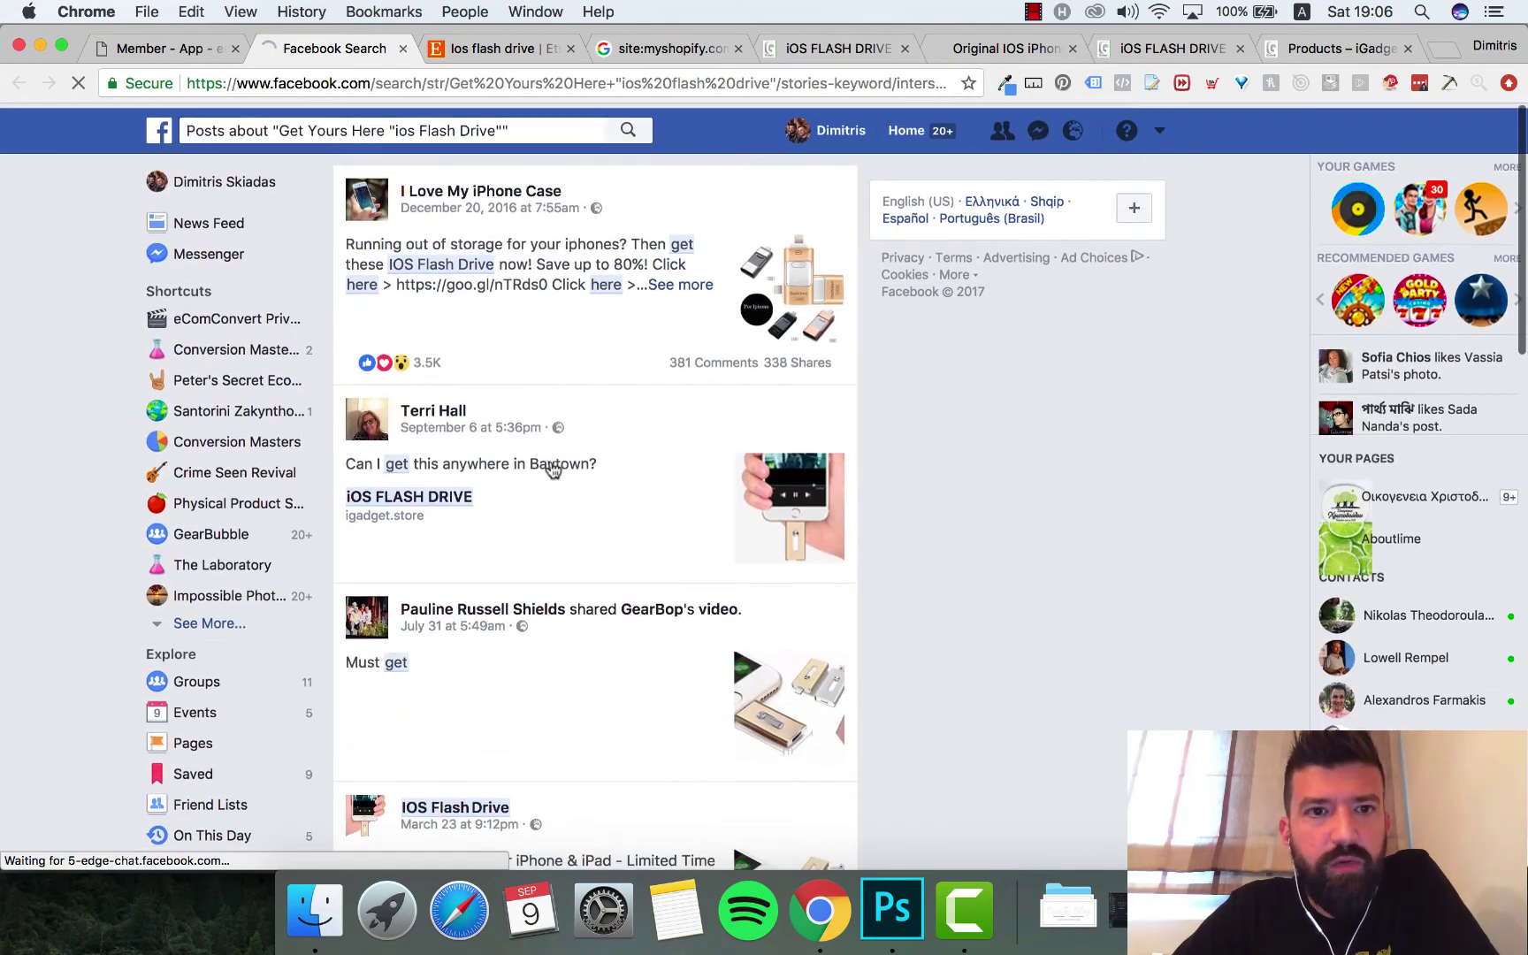
left_click(501, 196)
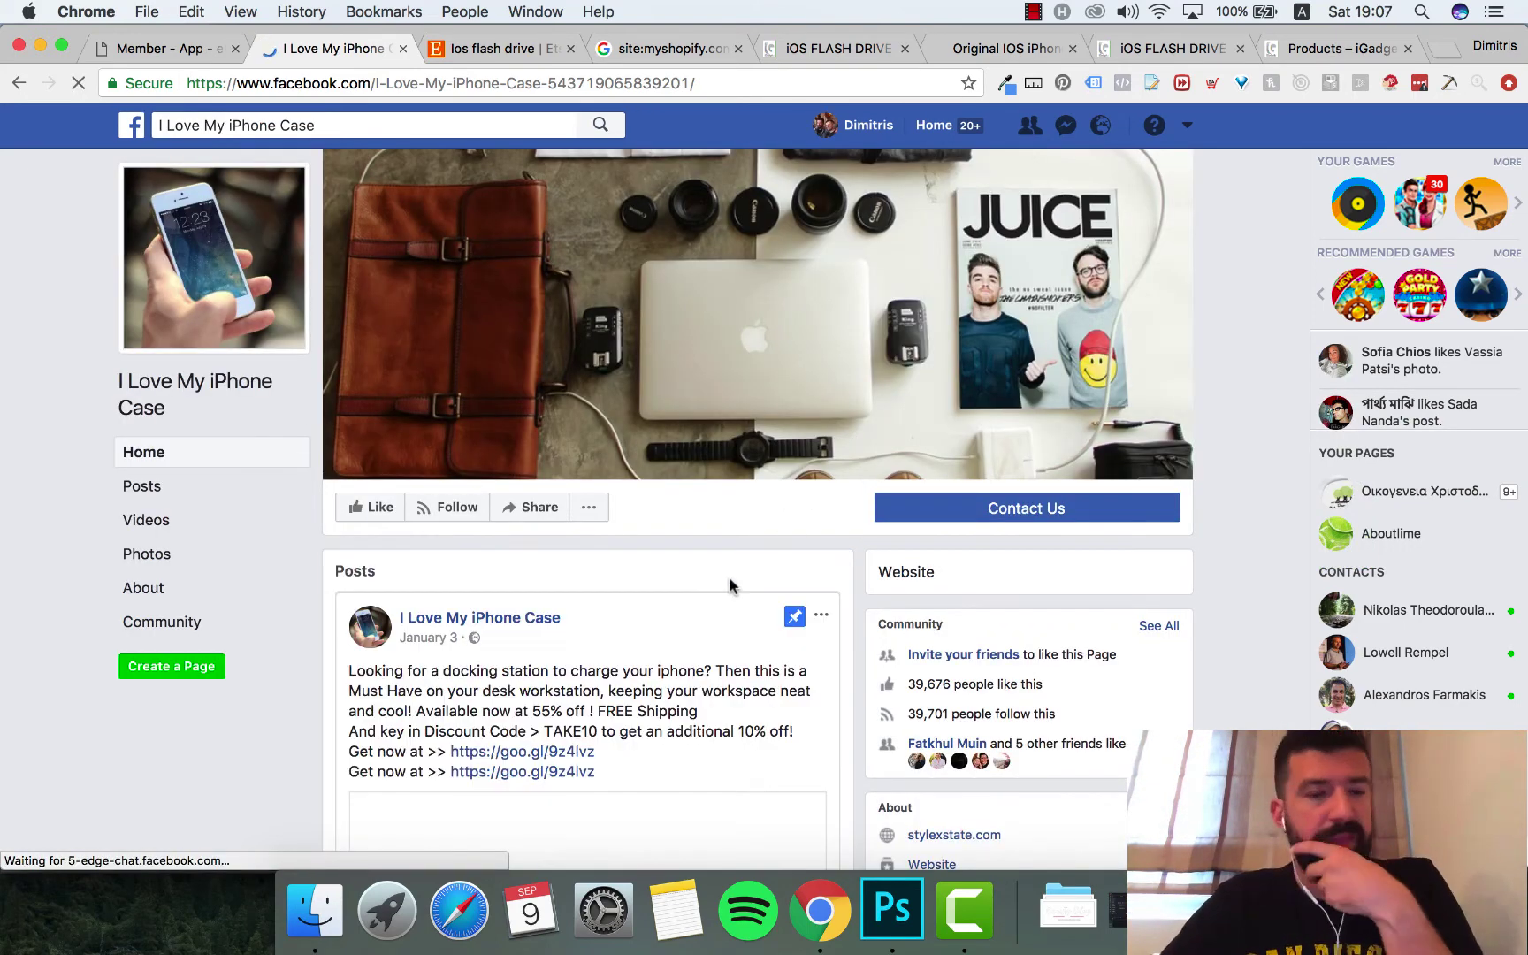
Step: Open the pinned docking-station post's goo.gl store link in a new tab, then browse down to the page's Videos
scroll(734, 586, "down", 4)
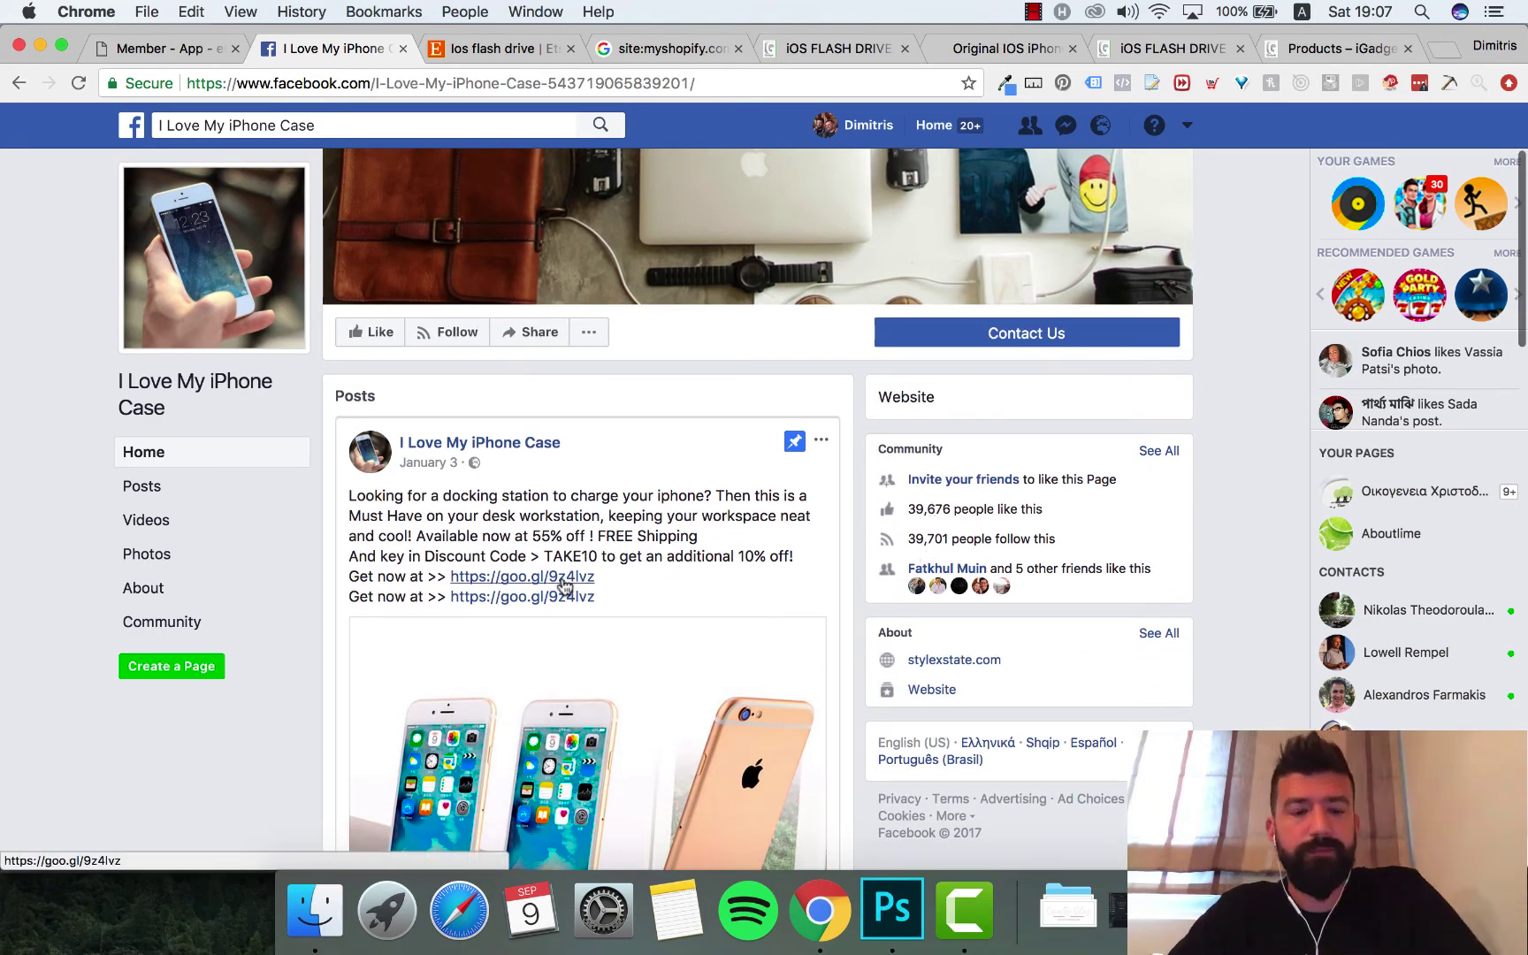
left_click(482, 576, "super")
scroll(564, 583, "down", 4)
scroll(562, 580, "down", 14)
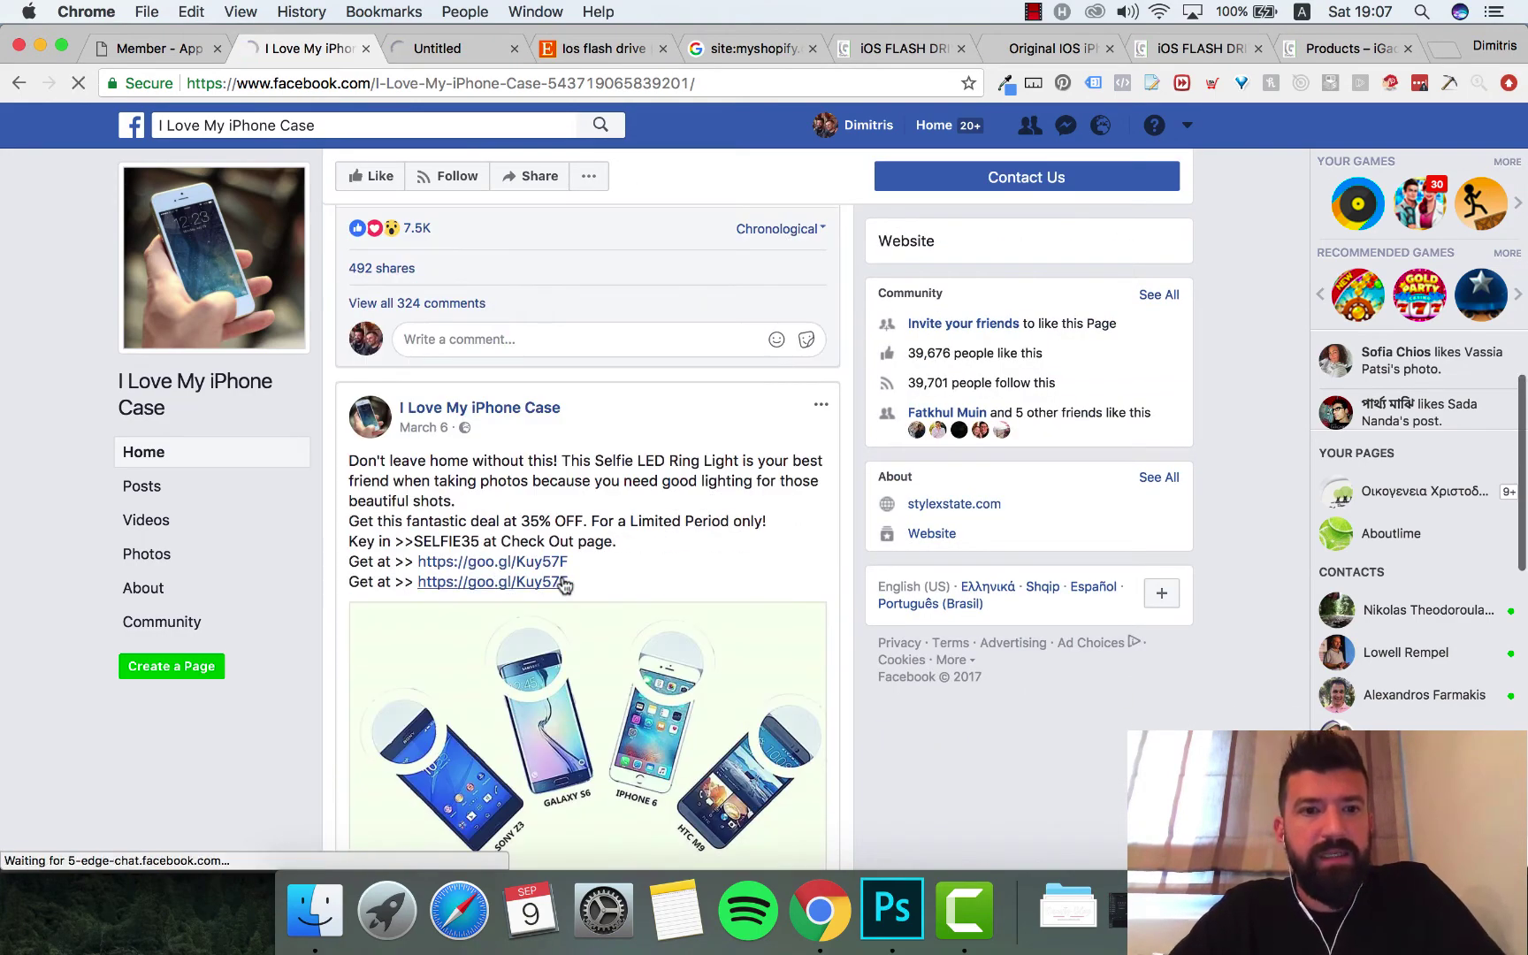
scroll(504, 579, "down", 3)
scroll(504, 579, "down", 1)
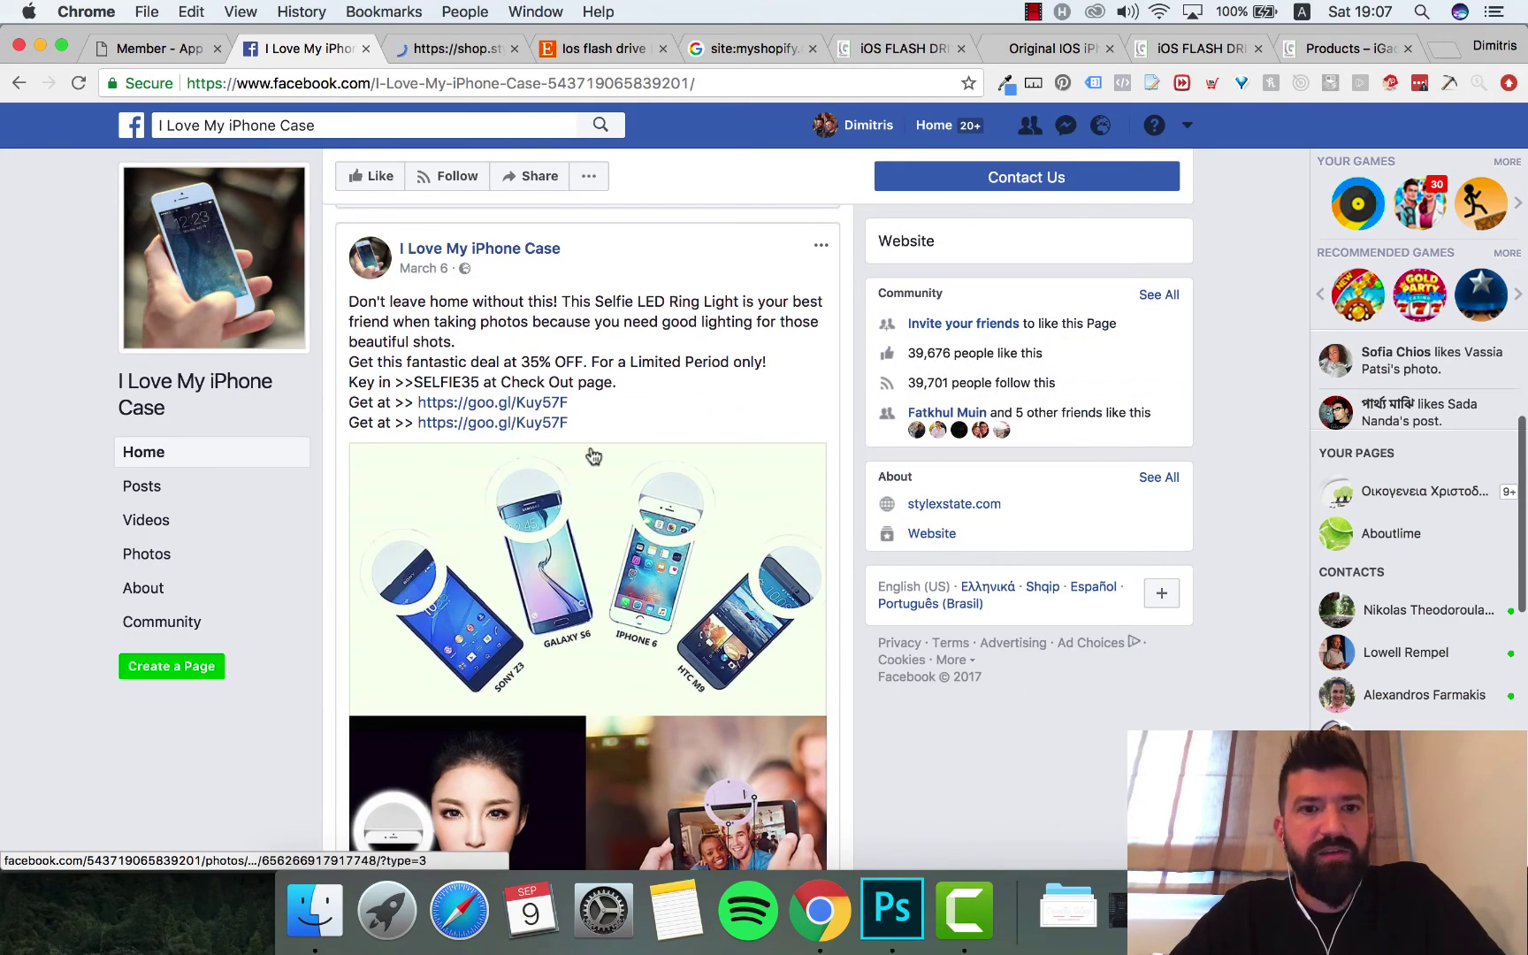
scroll(591, 453, "down", 5)
scroll(512, 707, "down", 5)
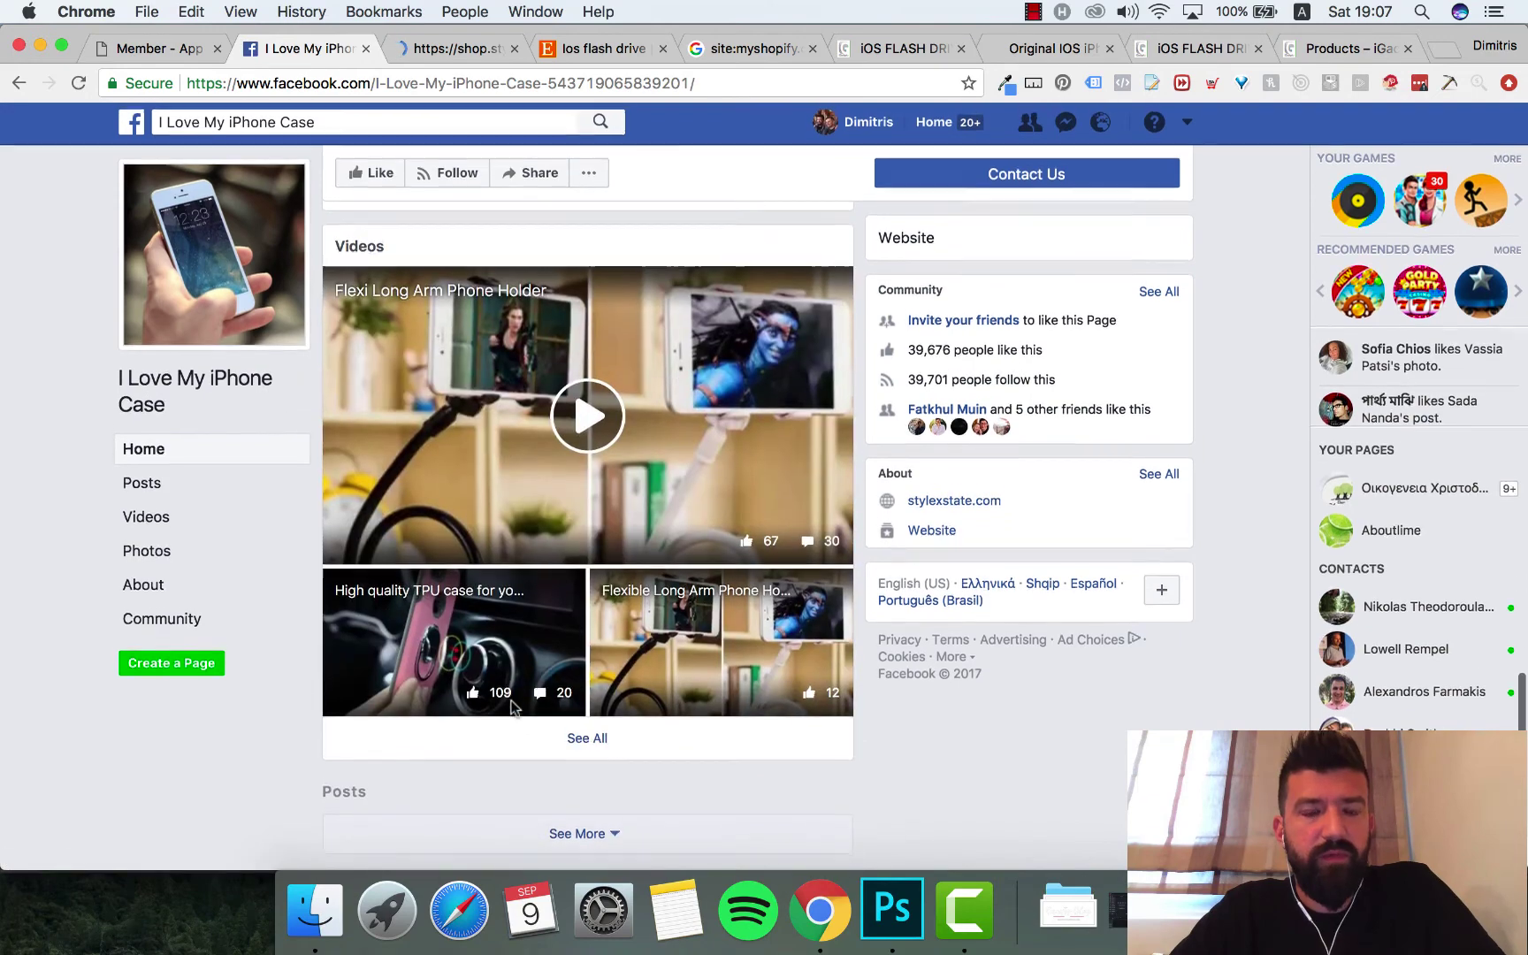
Step: Review the $18.95 USB Cable Charger Dock listing and We Also Recommend, then return to I Love My iPhone Case
left_click(461, 51)
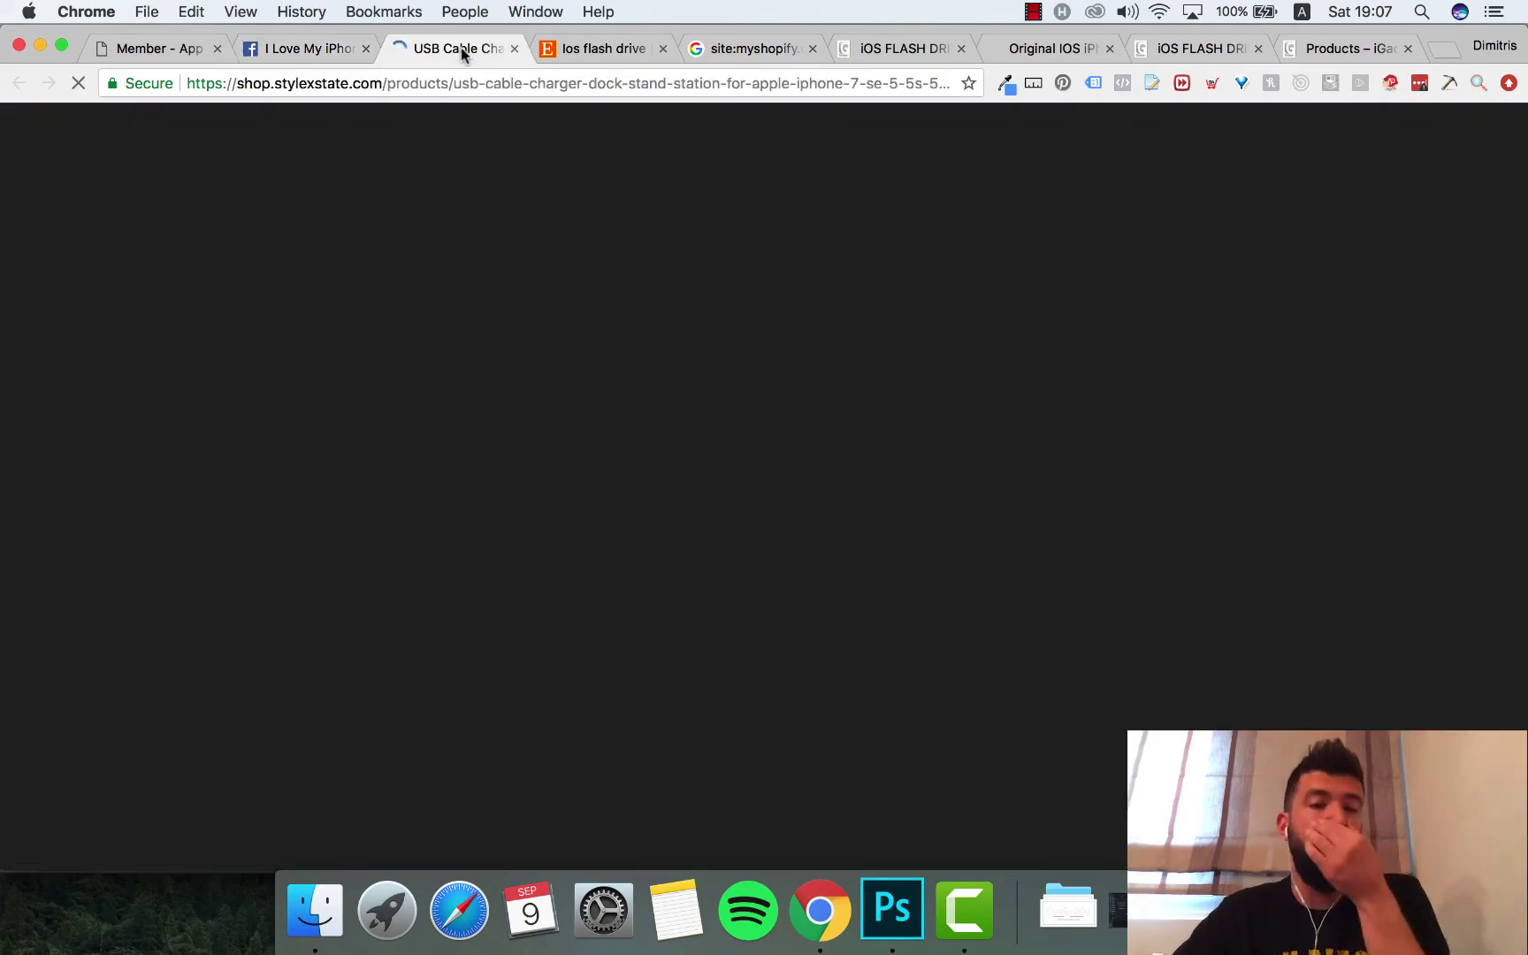
scroll(531, 518, "down", 3)
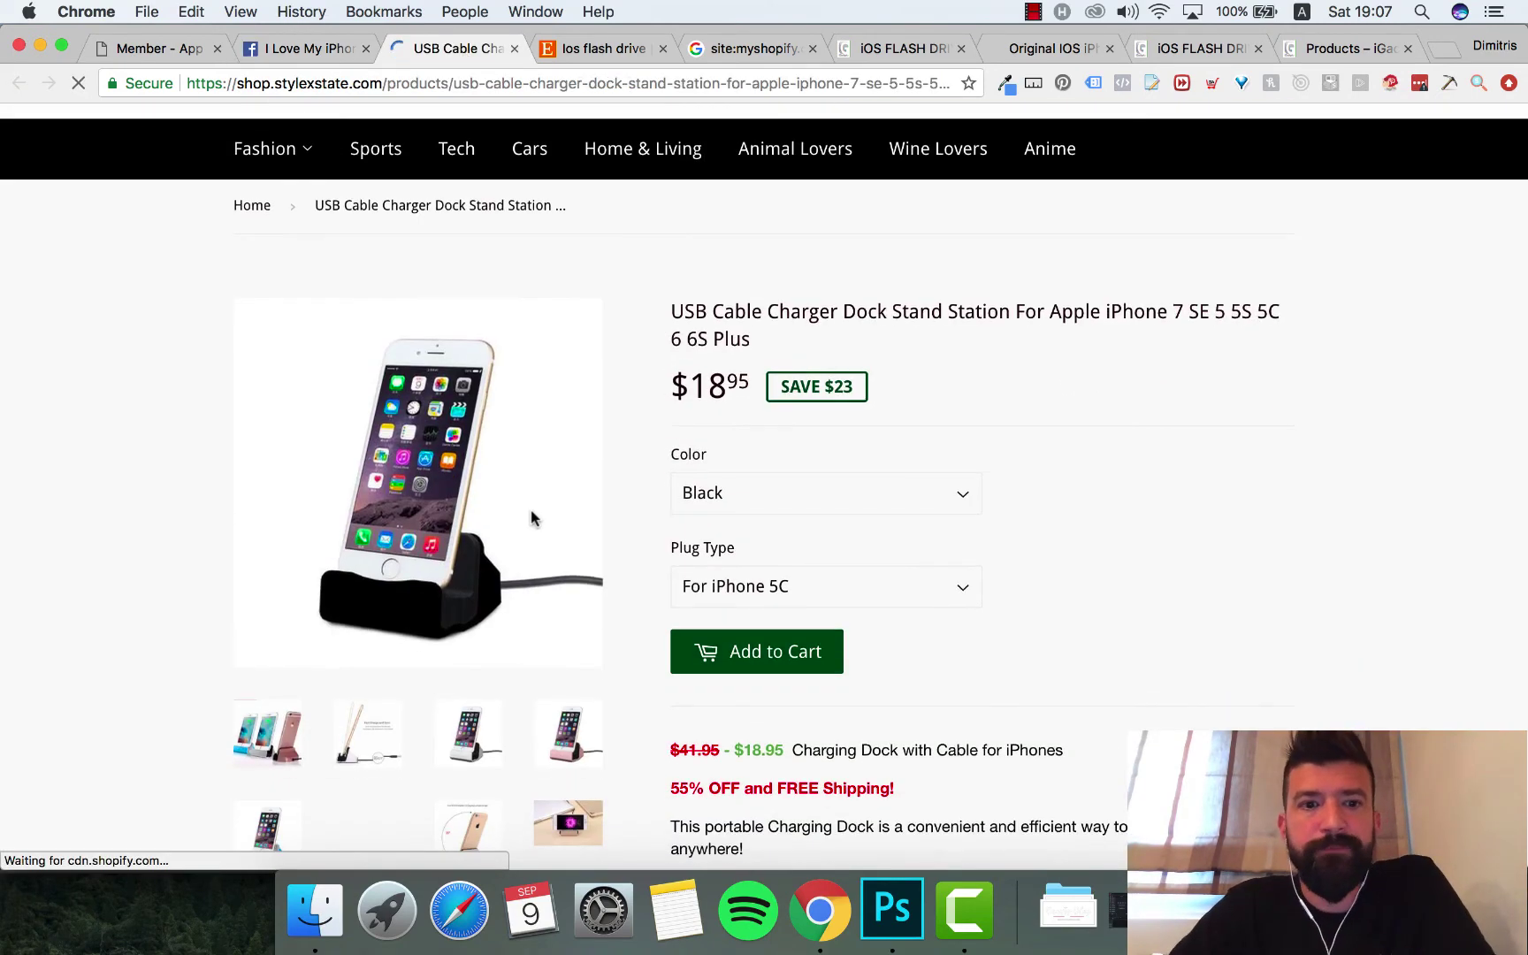
scroll(531, 518, "down", 4)
scroll(533, 518, "up", 2)
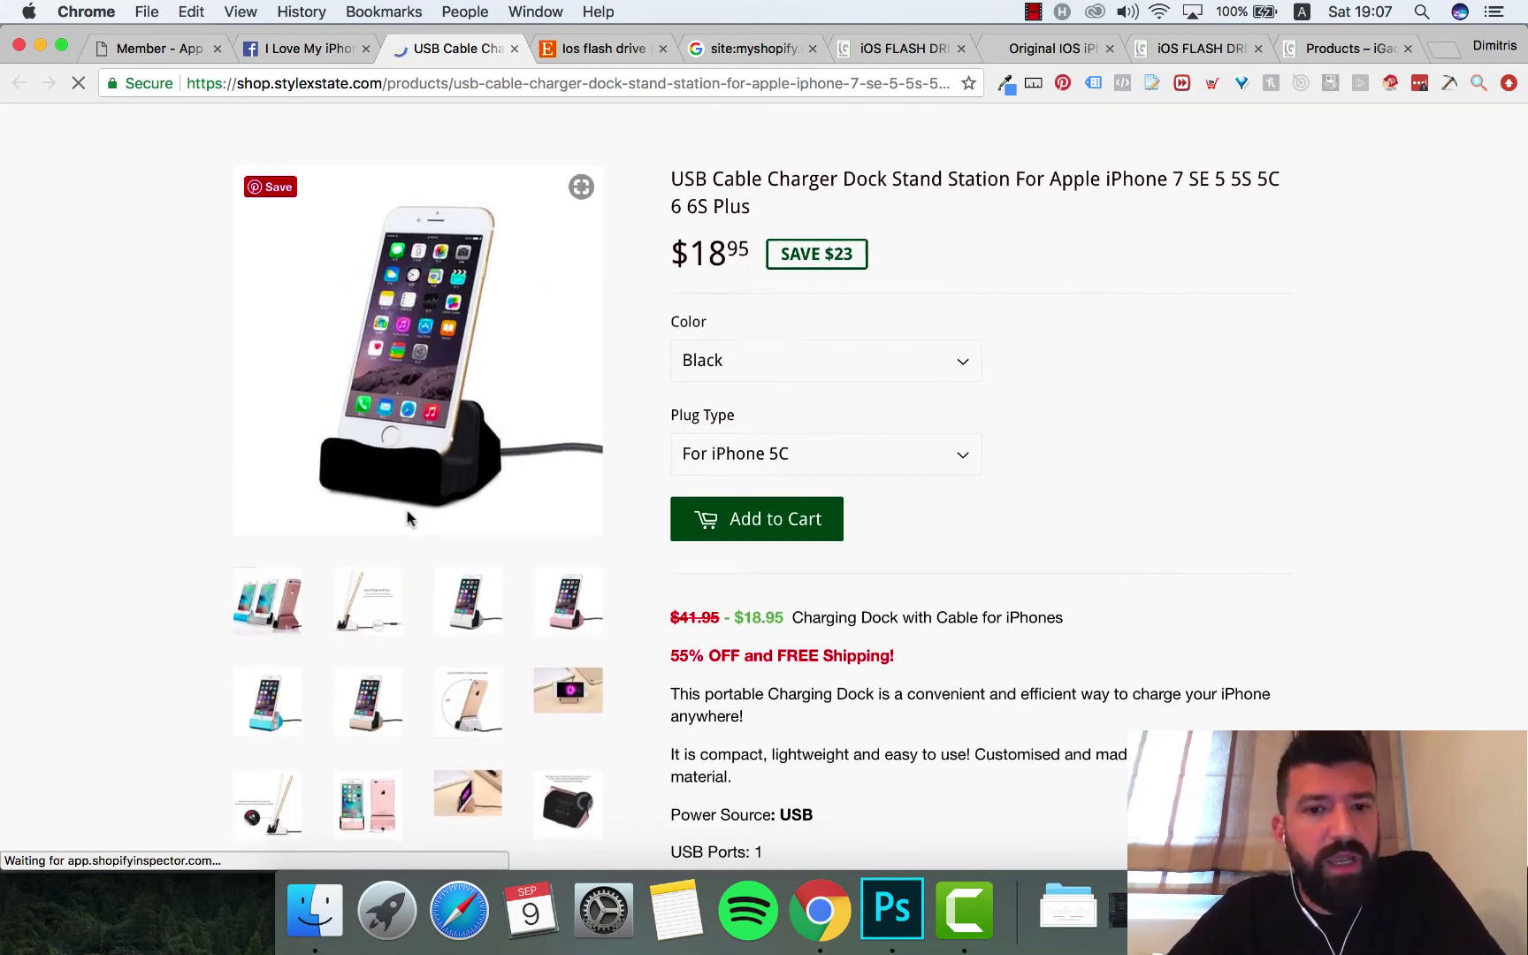
scroll(406, 517, "down", 15)
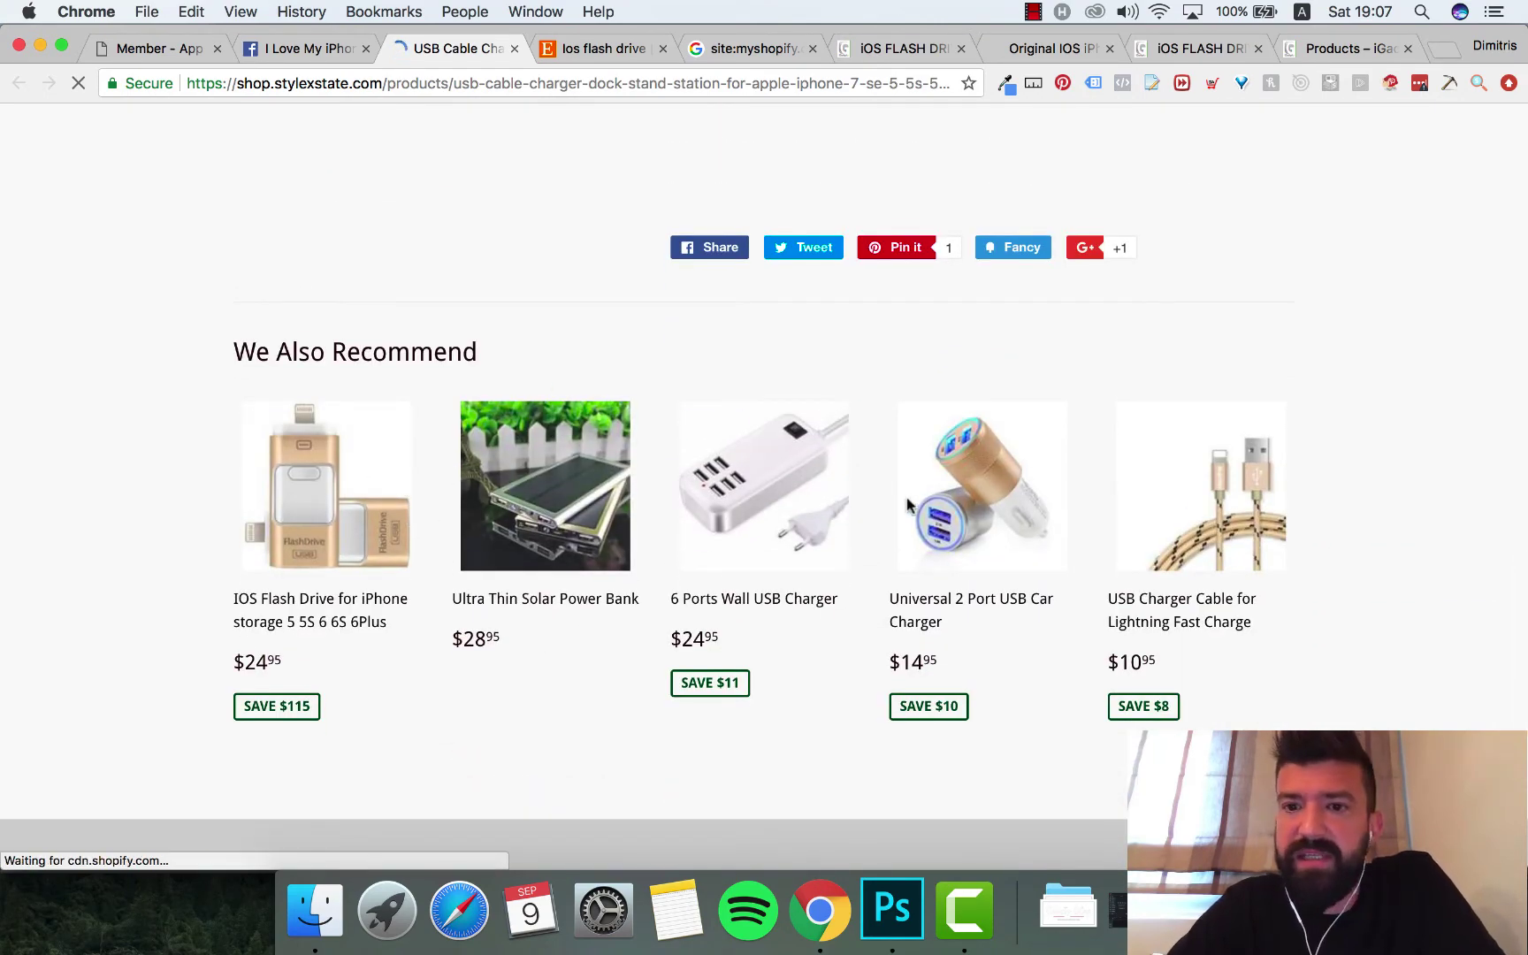
left_click(313, 49)
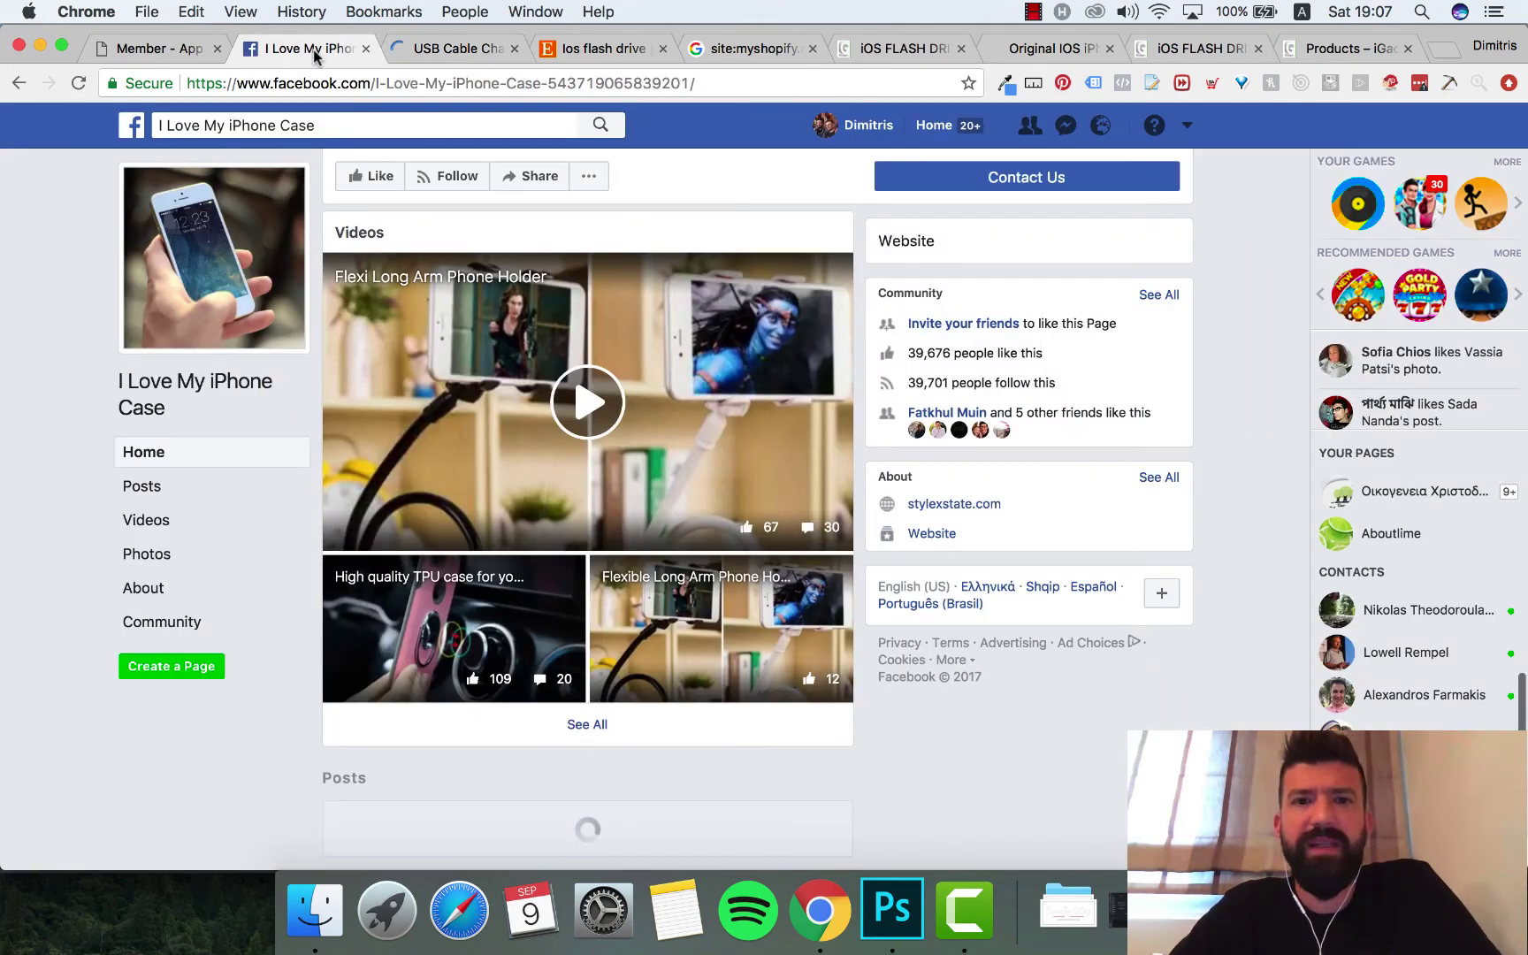
Step: Close the I Love My iPhone Case page and run the 'All Posts, Any Time' Tag Someone ios flash drive search
left_click(365, 49)
left_click(158, 48)
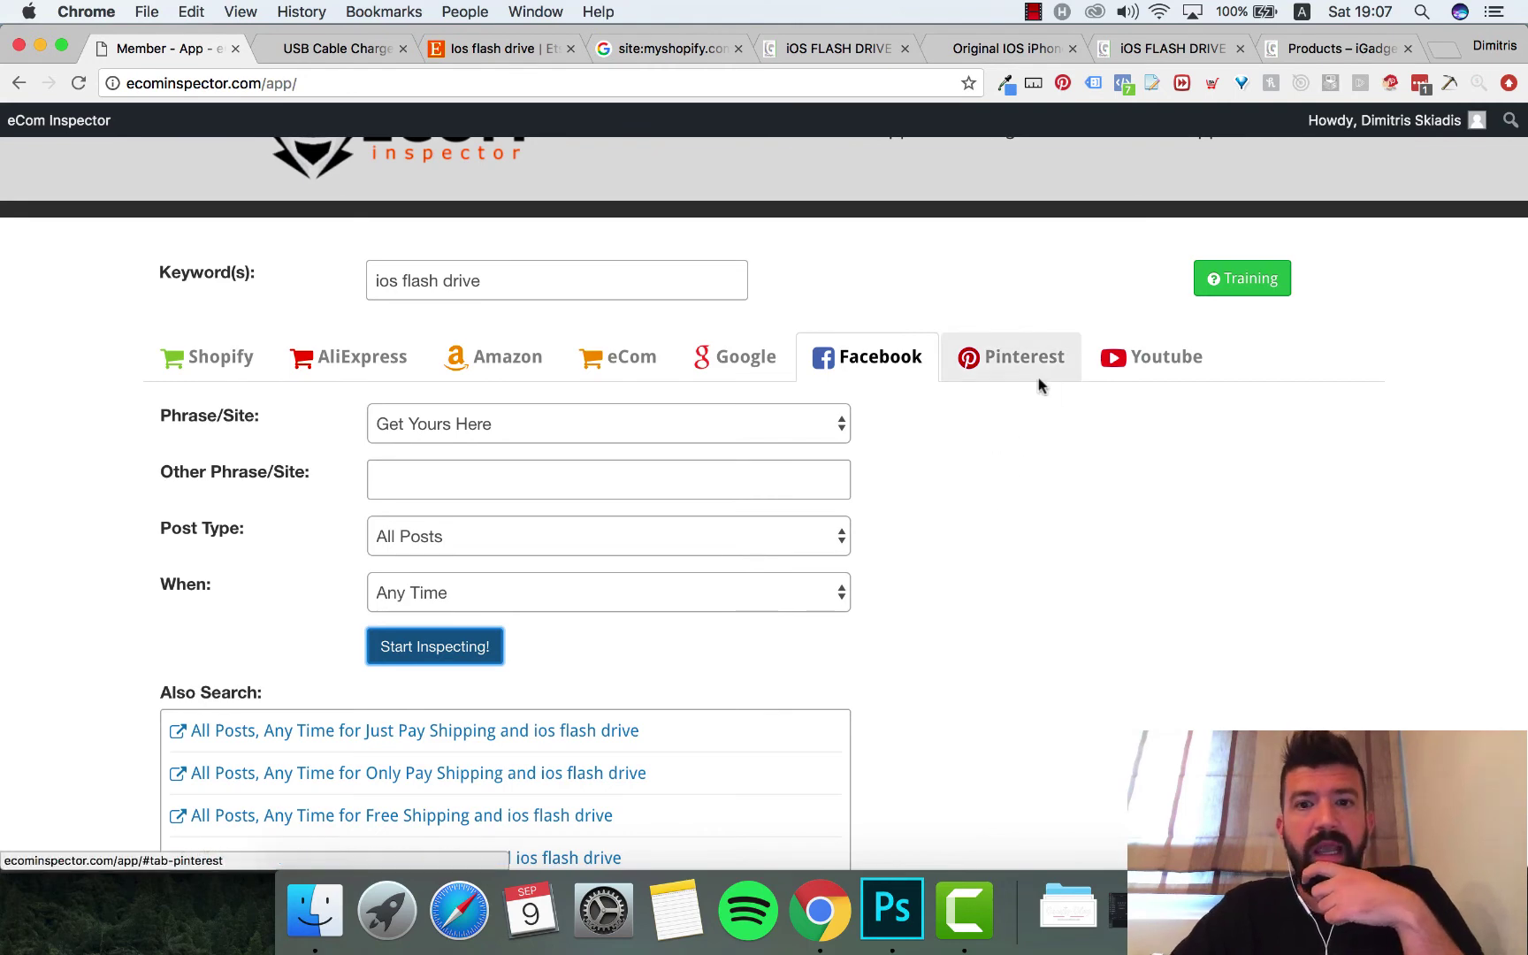
scroll(924, 521, "down", 4)
scroll(924, 521, "up", 3)
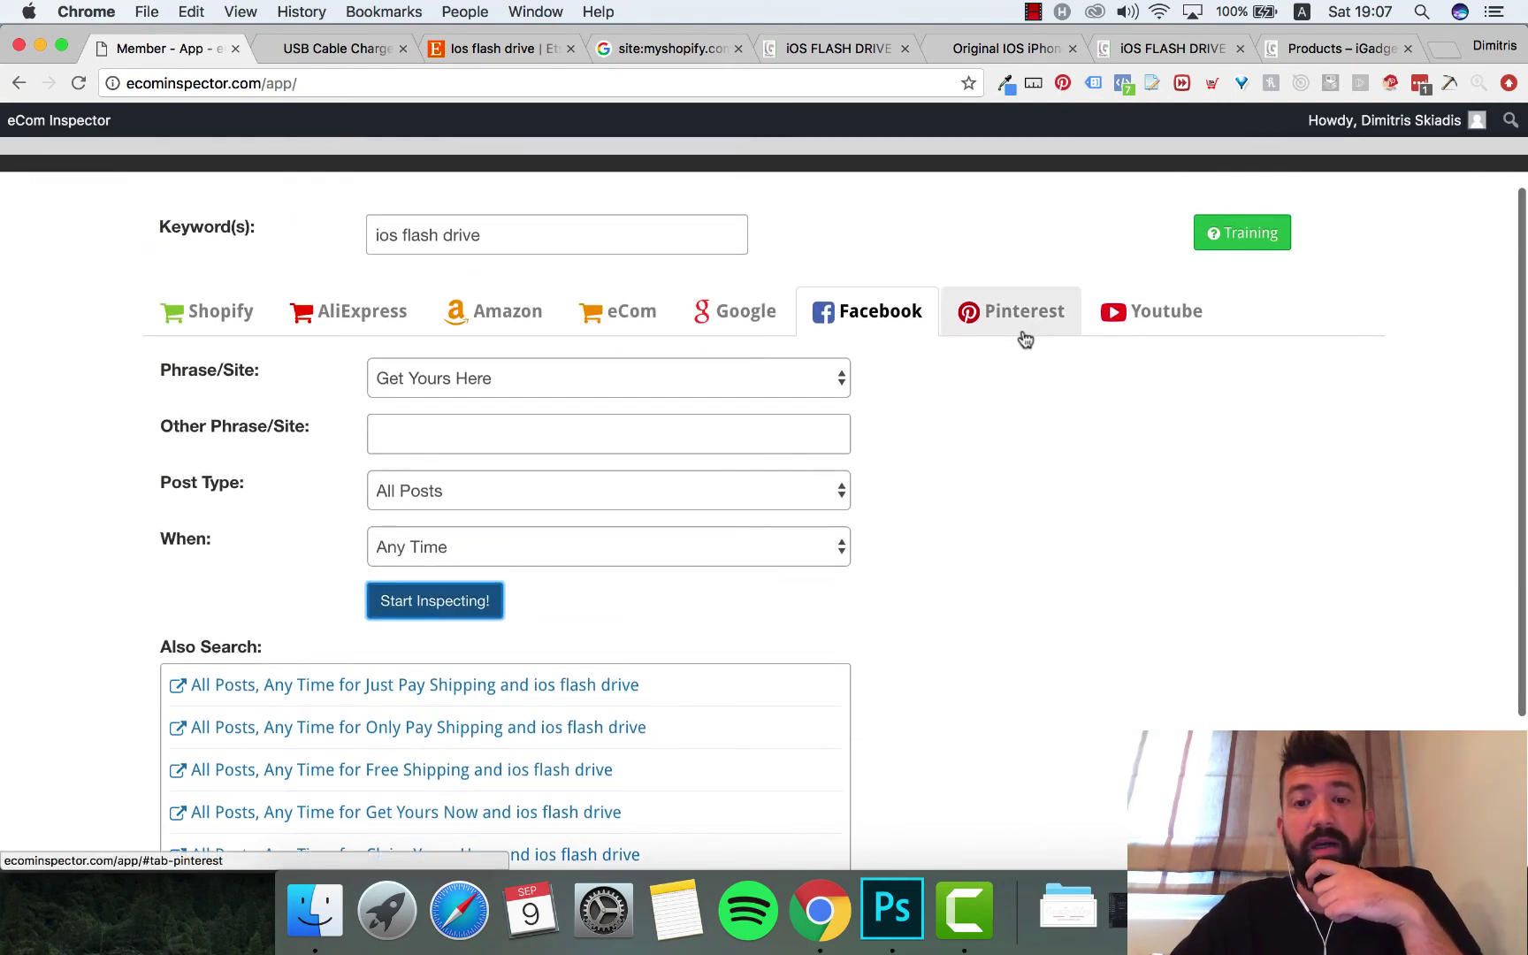
scroll(656, 787, "down", 5)
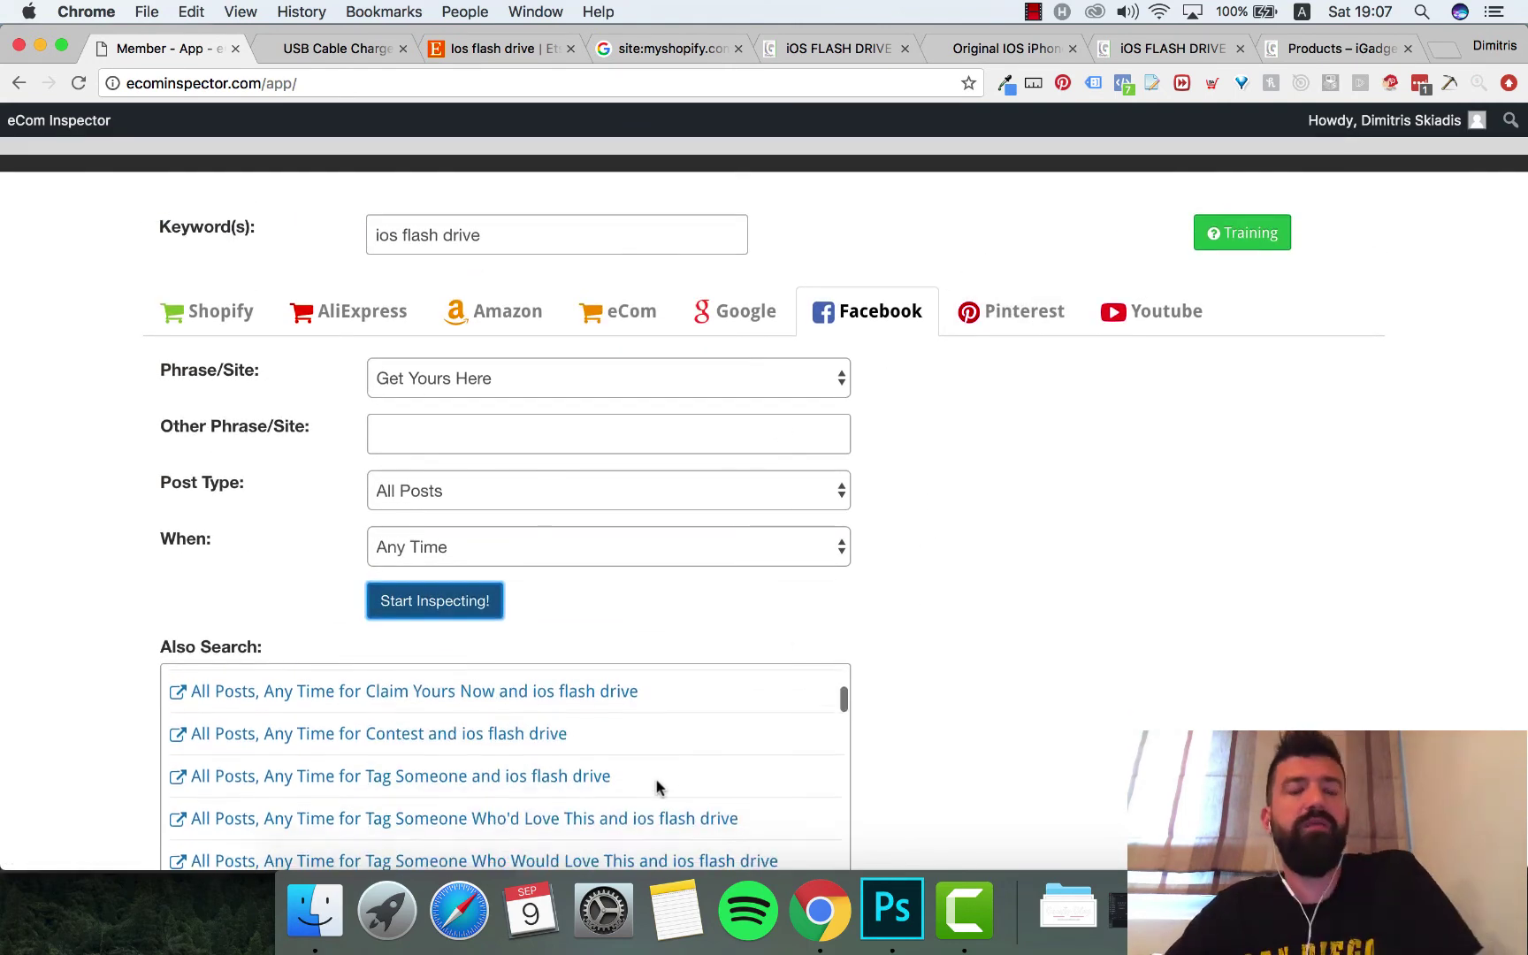
scroll(872, 598, "down", 3)
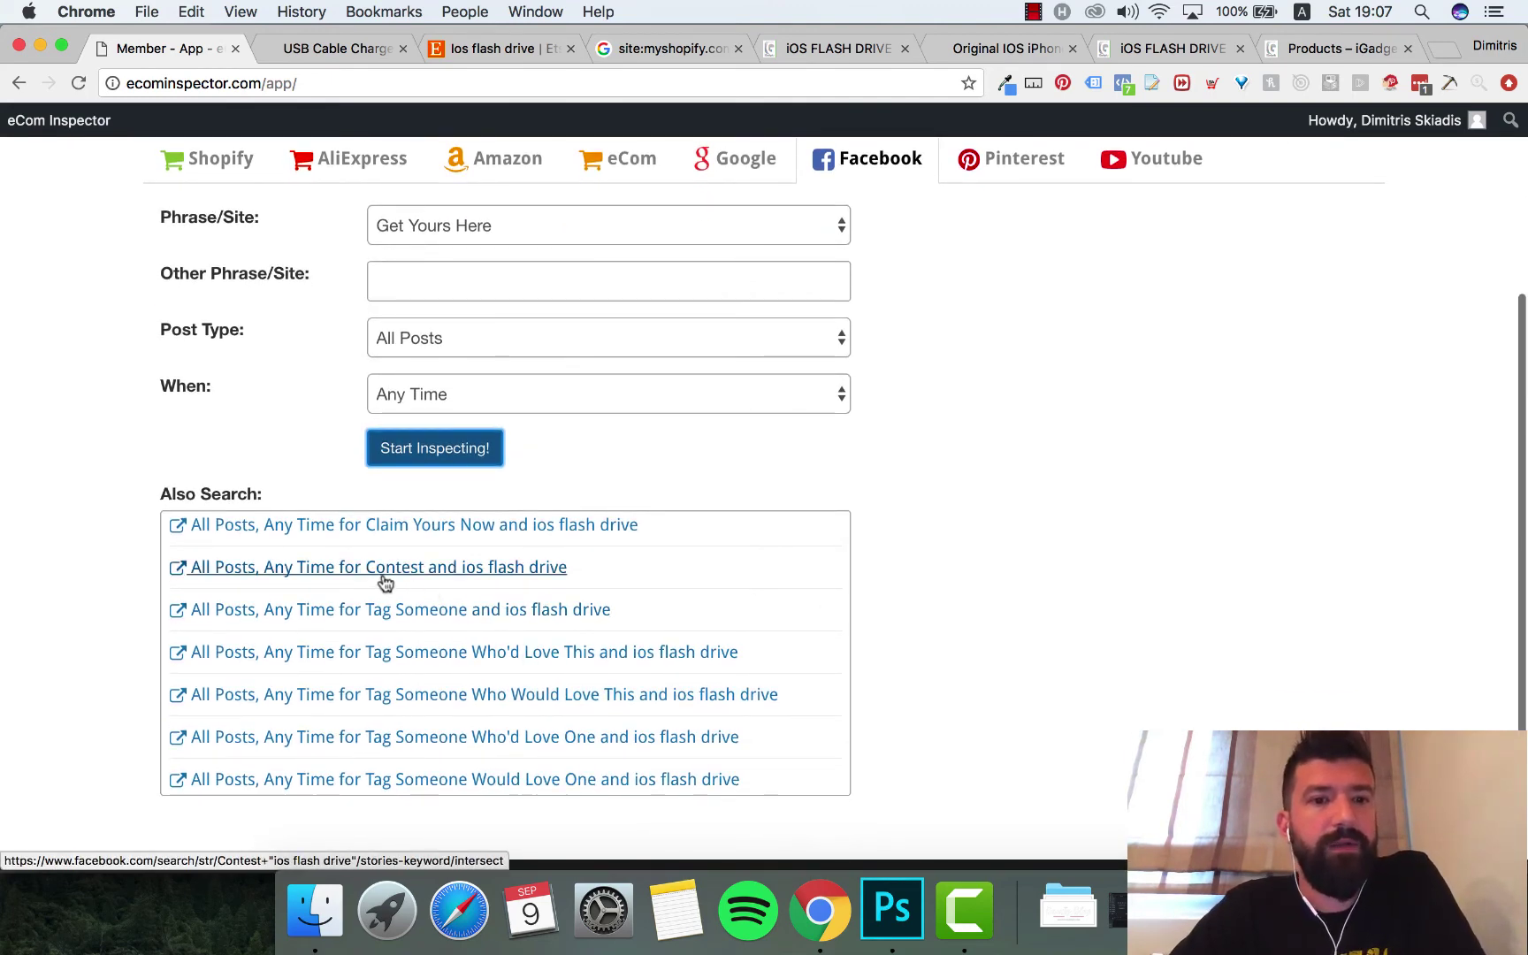
left_click(457, 616)
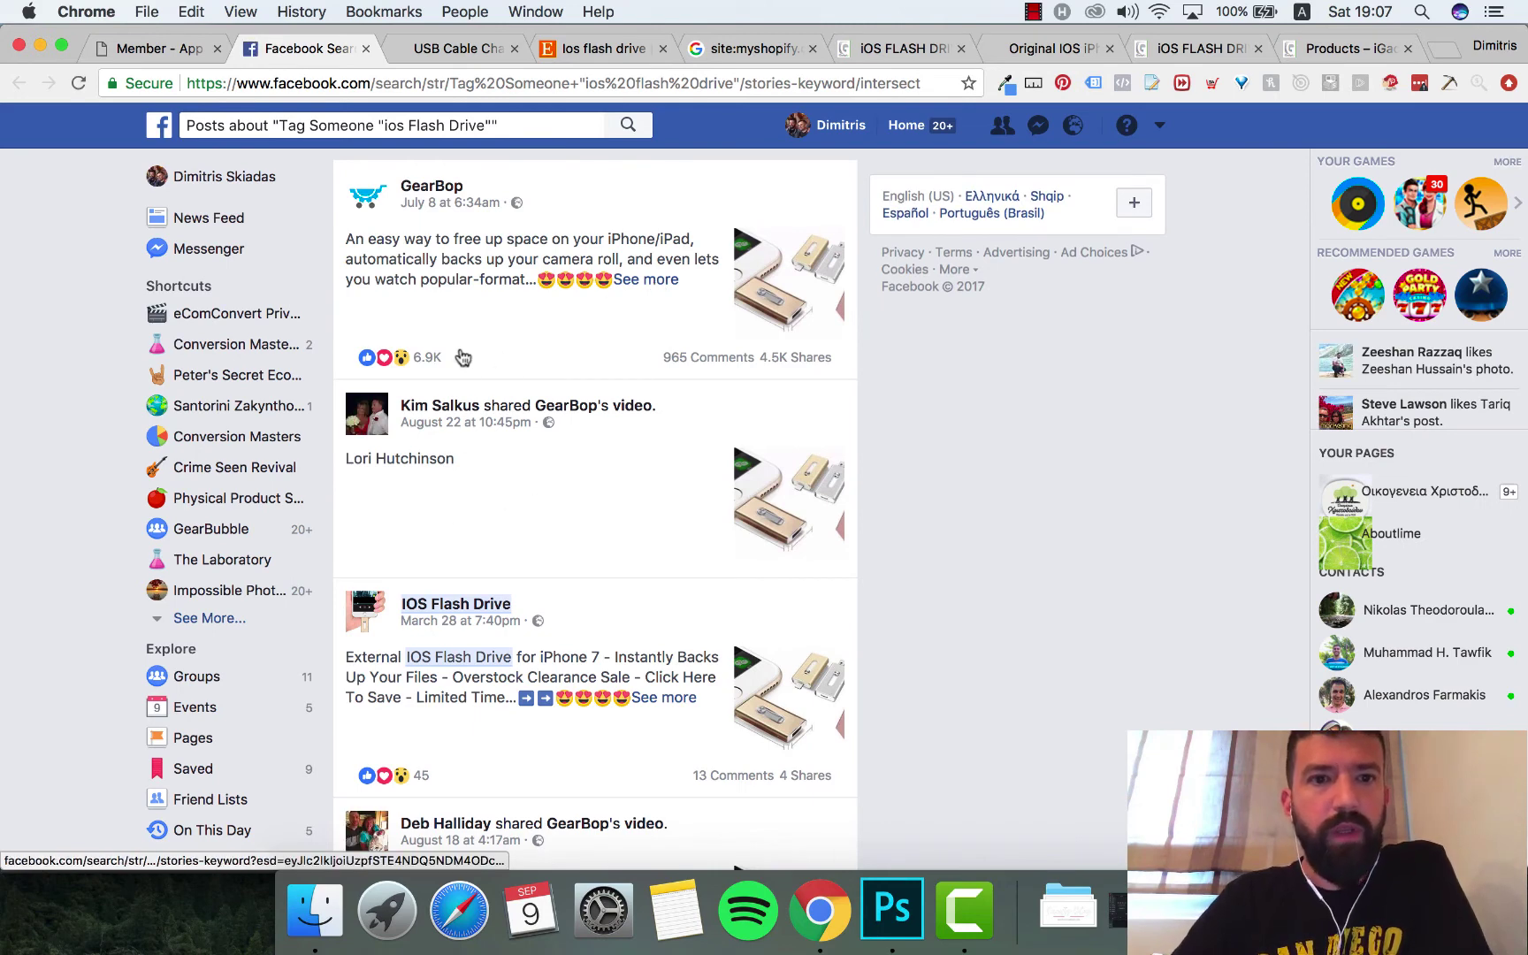
left_click(447, 189)
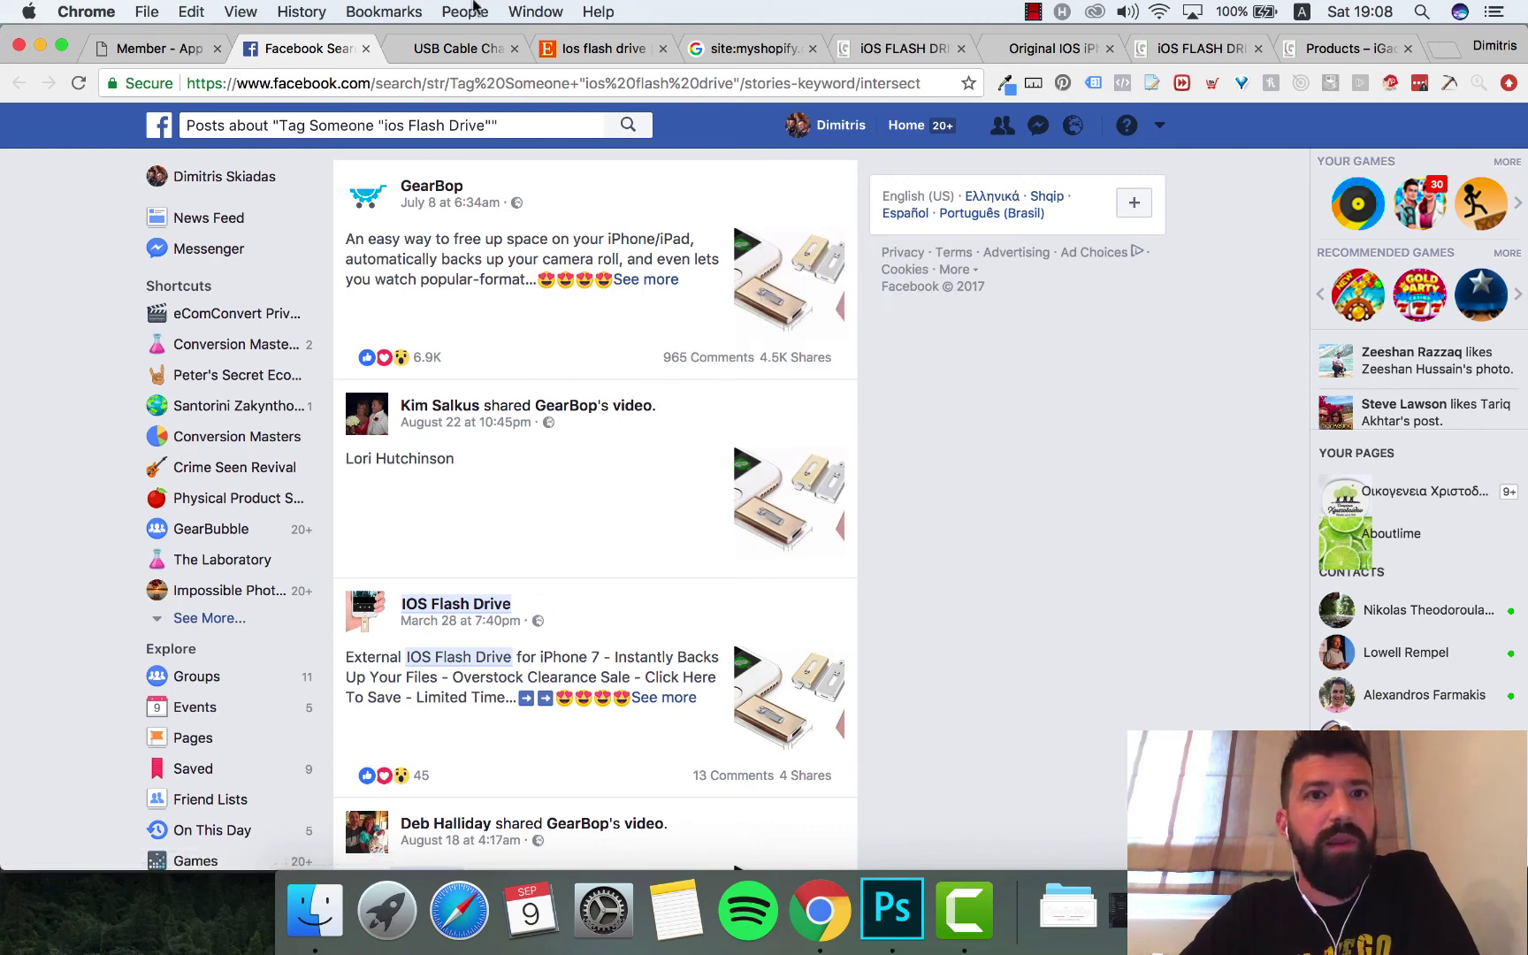
Step: Show eCom Inspector's Pinterest pin search links for 'ios flash drive' and scan the Pins lists
left_click(156, 51)
scroll(1061, 468, "up", 5)
left_click(1006, 418)
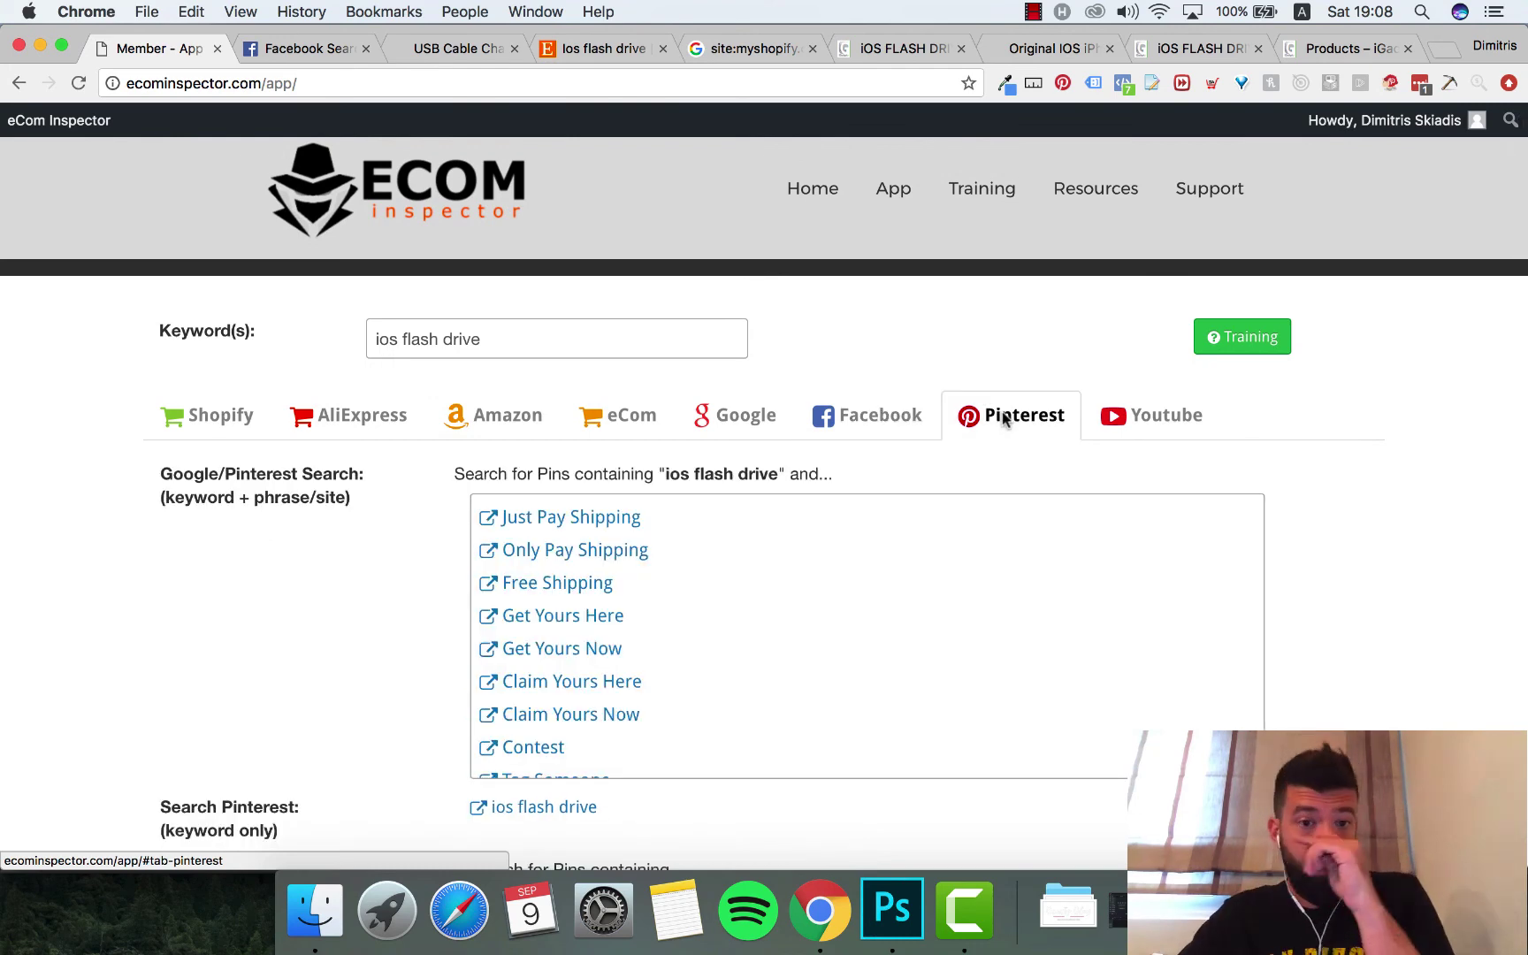
scroll(896, 733, "down", 4)
scroll(1316, 700, "down", 2)
scroll(1315, 700, "down", 3)
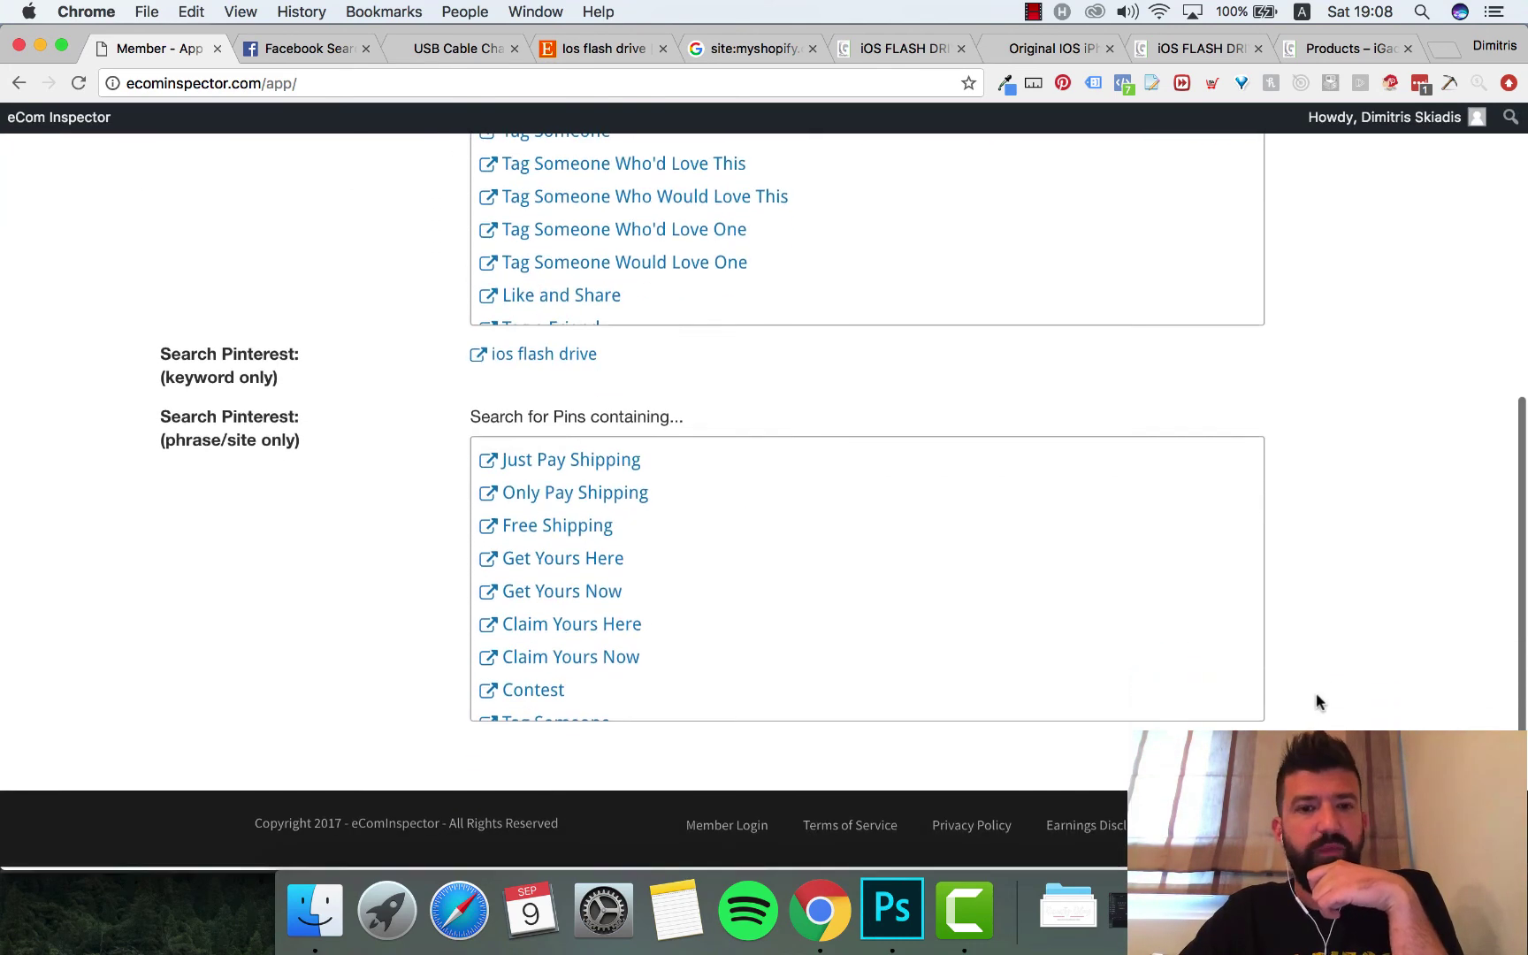
scroll(1317, 690, "up", 5)
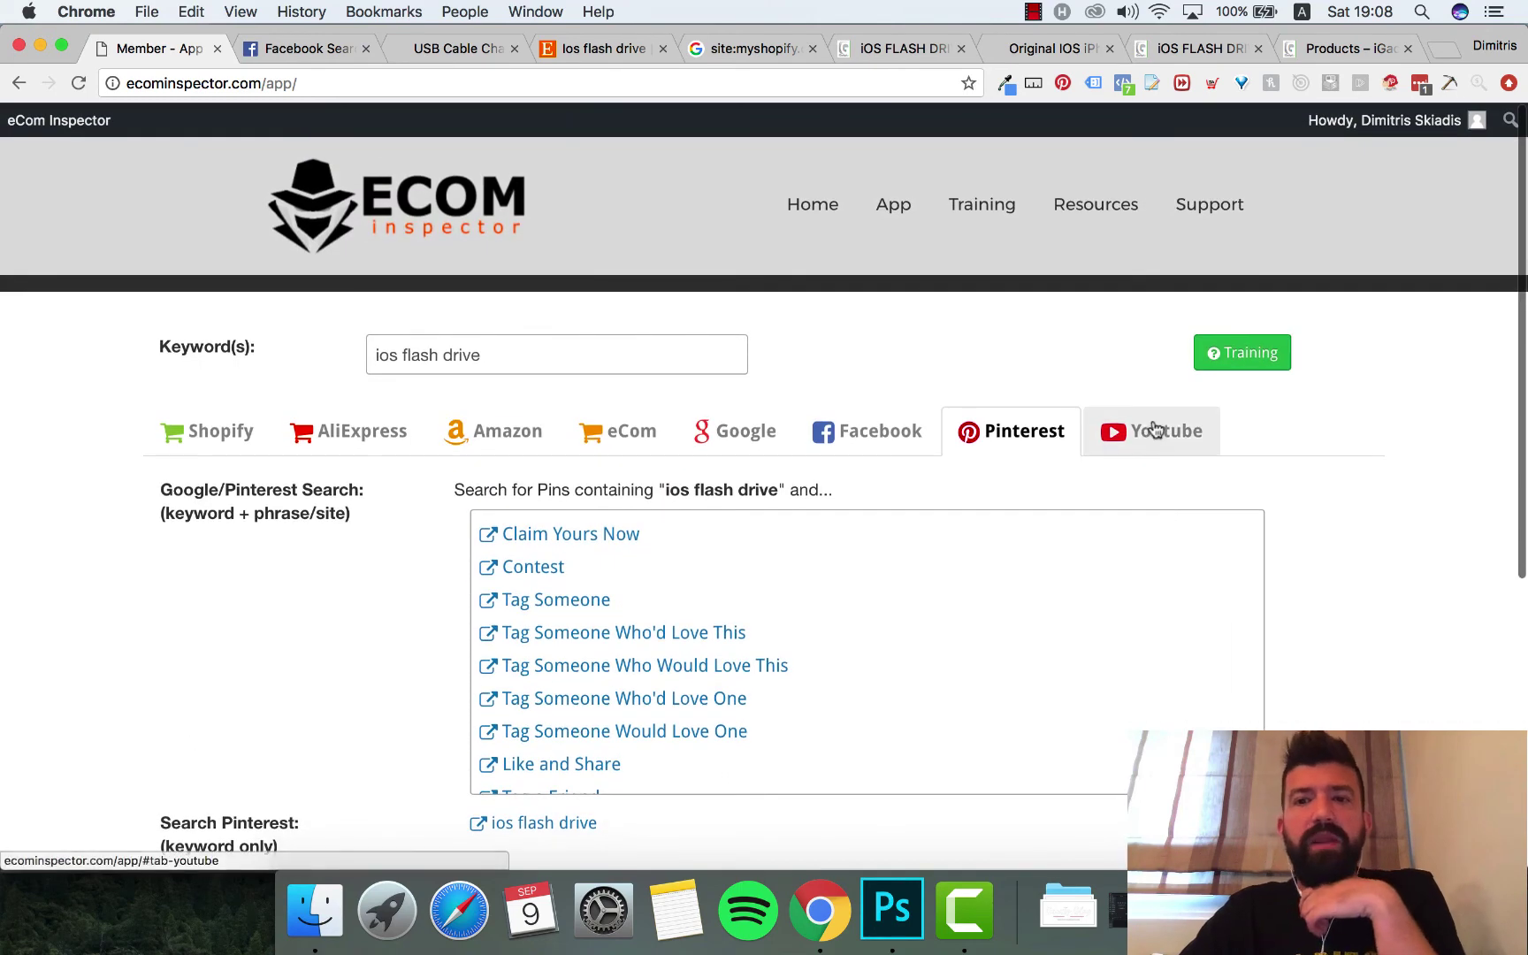
Step: List YouTube Search Suggest results for 'ios flash drive', from 'best ios flash drive' to 'ios usb flash drive'
left_click(1154, 430)
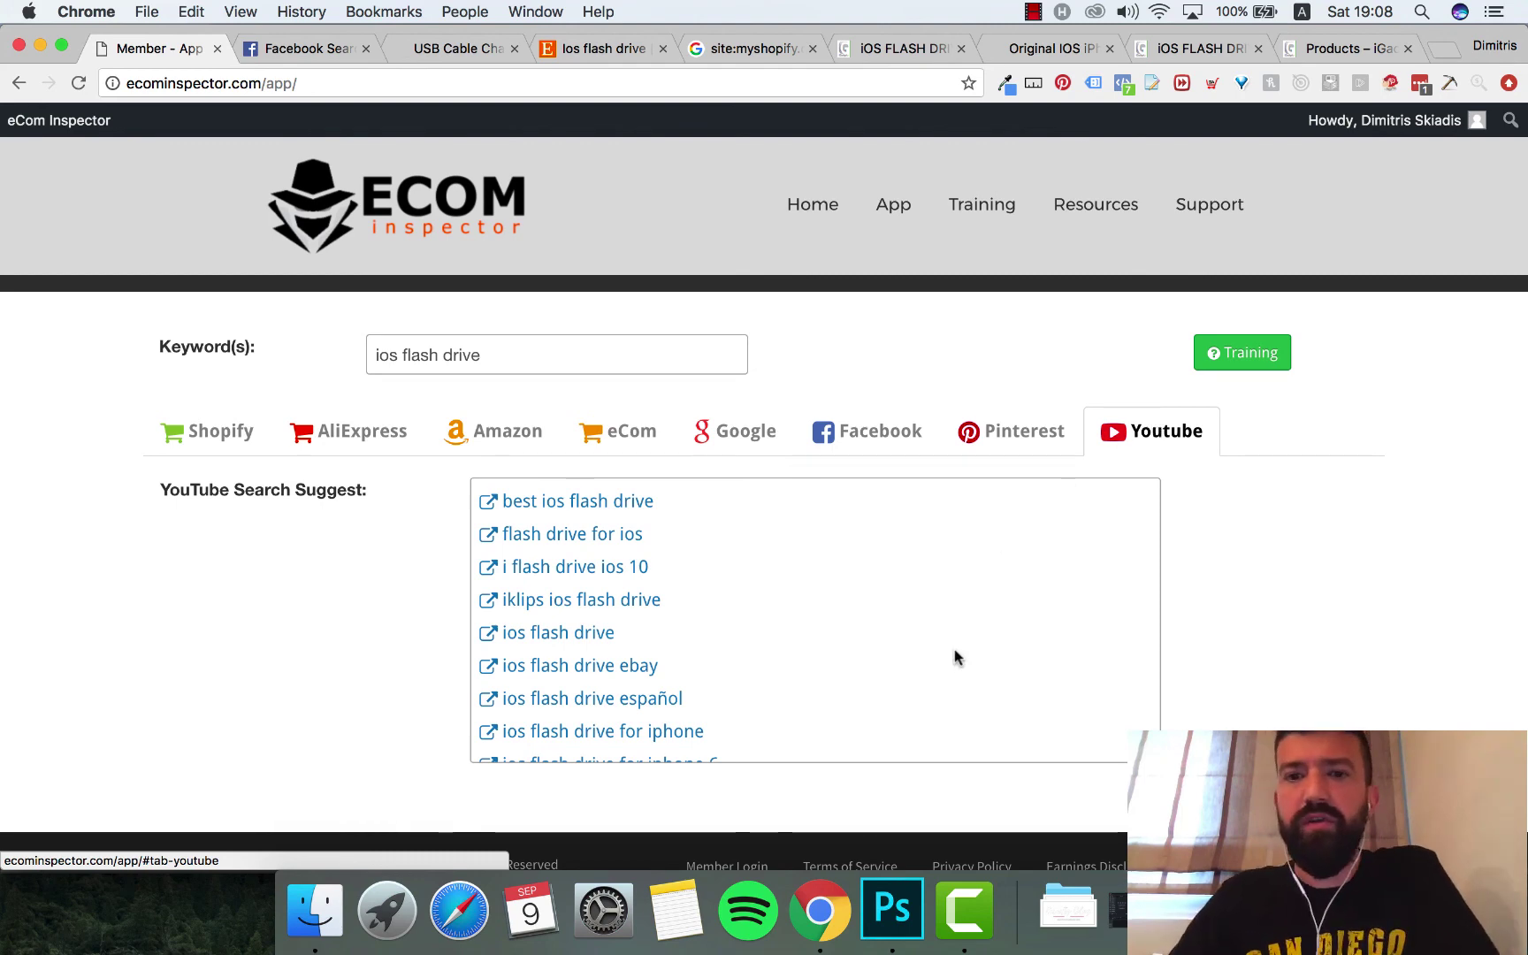
scroll(402, 580, "down", 2)
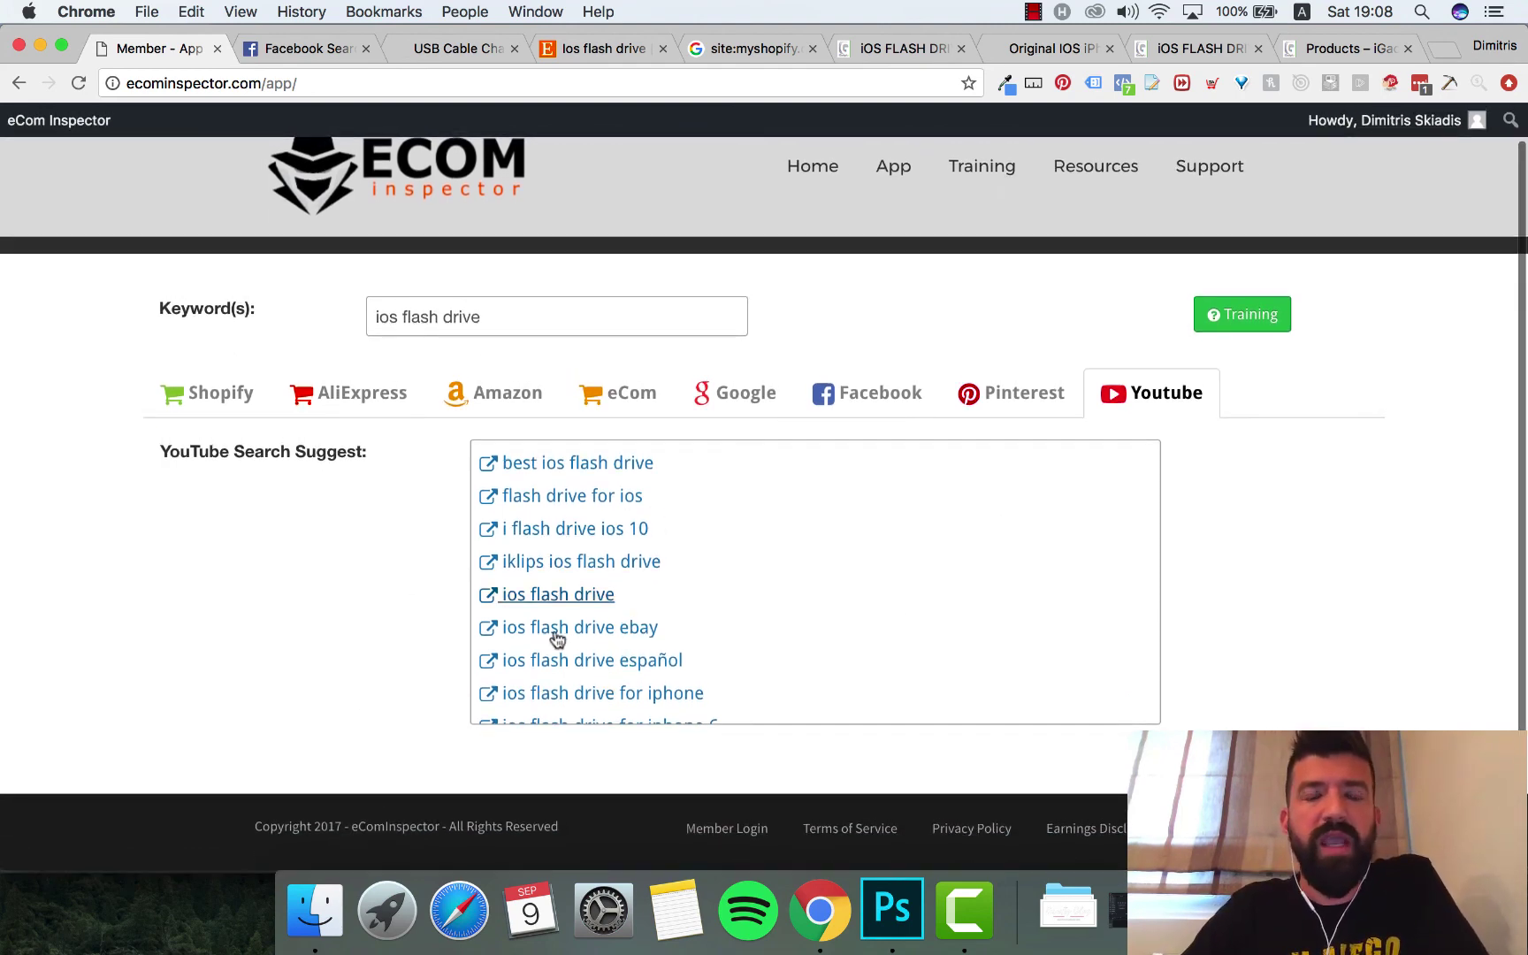
scroll(552, 648, "down", 5)
scroll(464, 600, "up", 2)
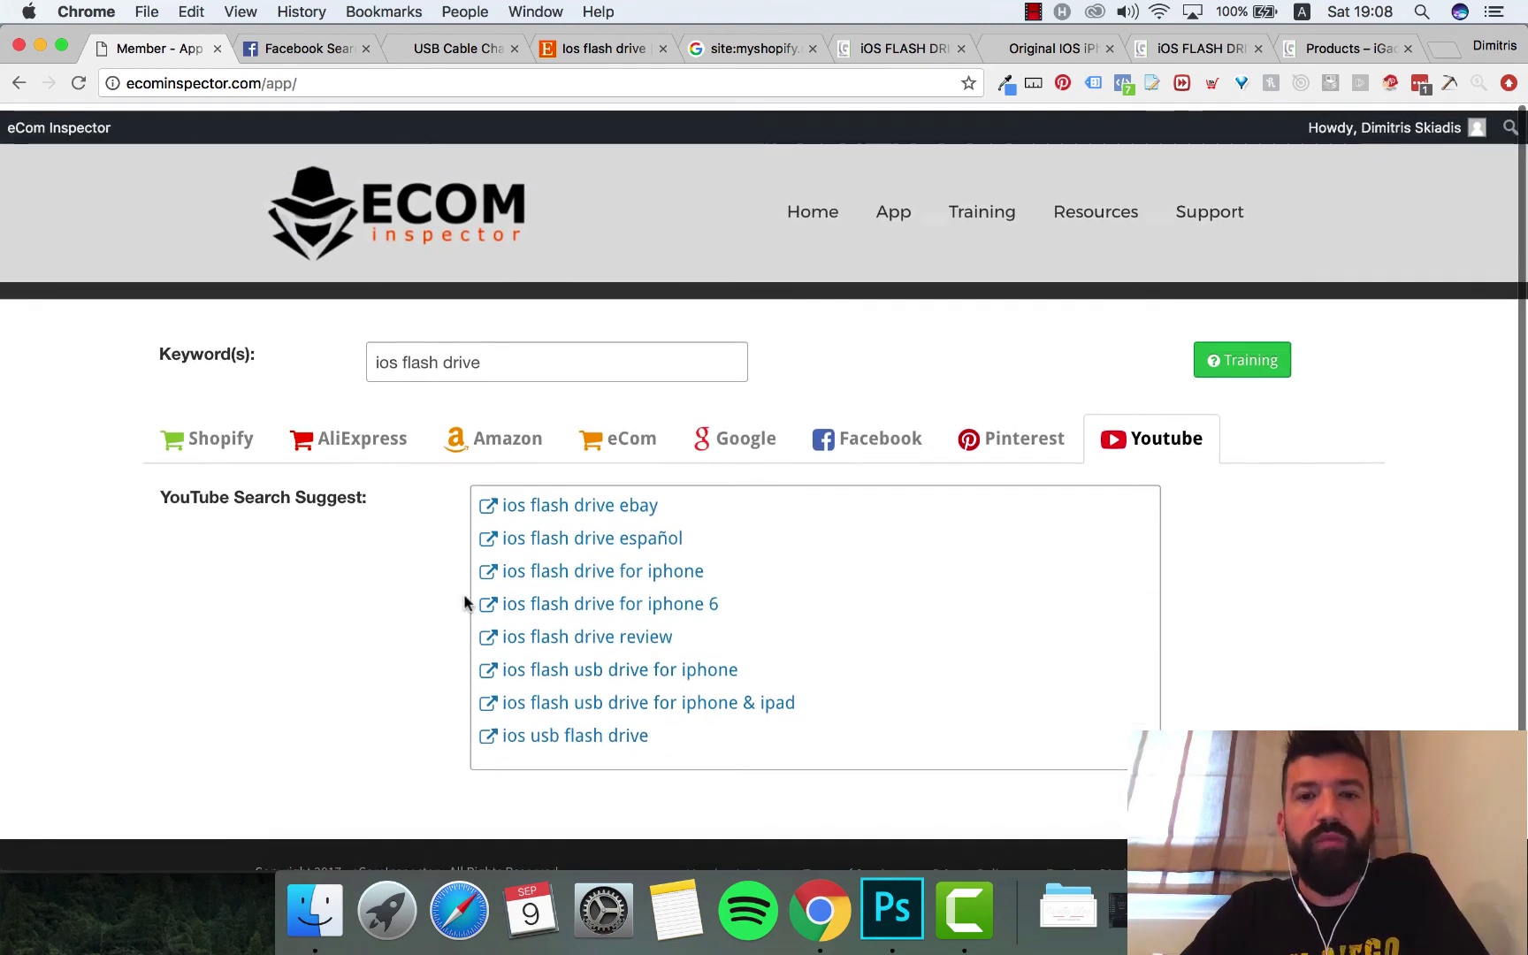